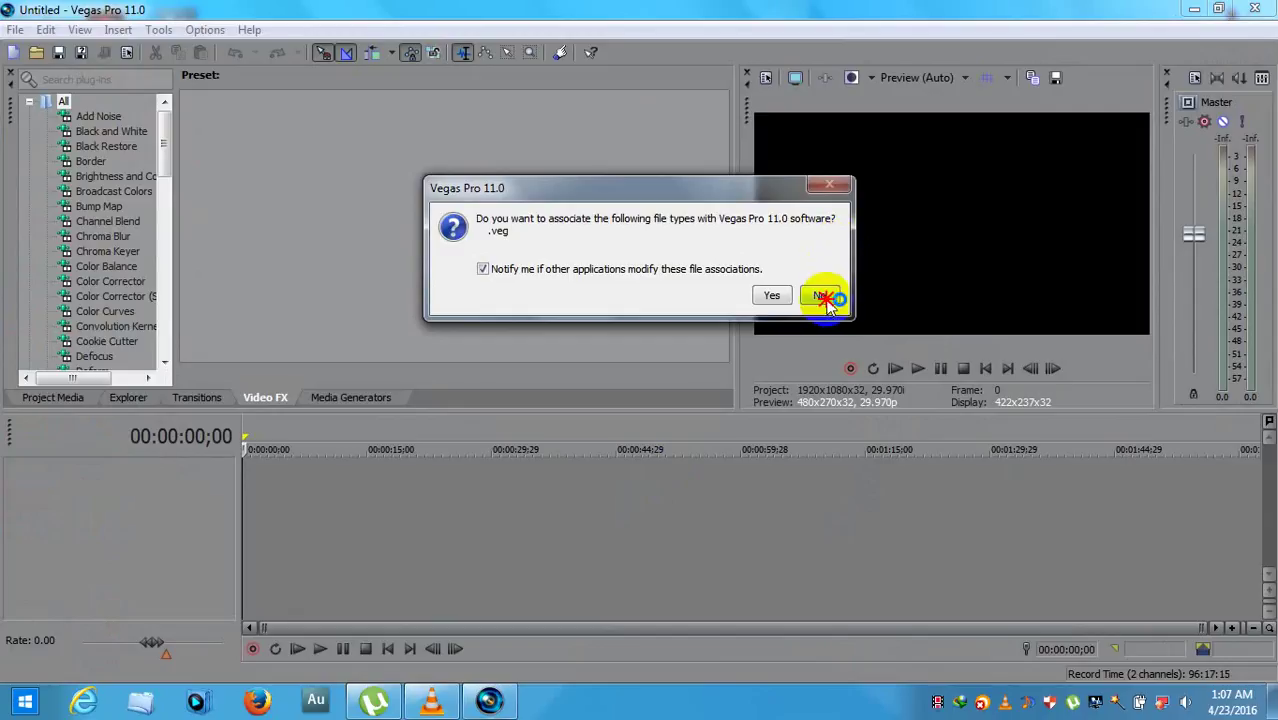
Step: Decline the .veg file association and import the HMONG_831761 PNG from the Desktop onto the timeline
{"action": "left_click", "coordinate": [822, 297]}
{"action": "left_click", "coordinate": [39, 53]}
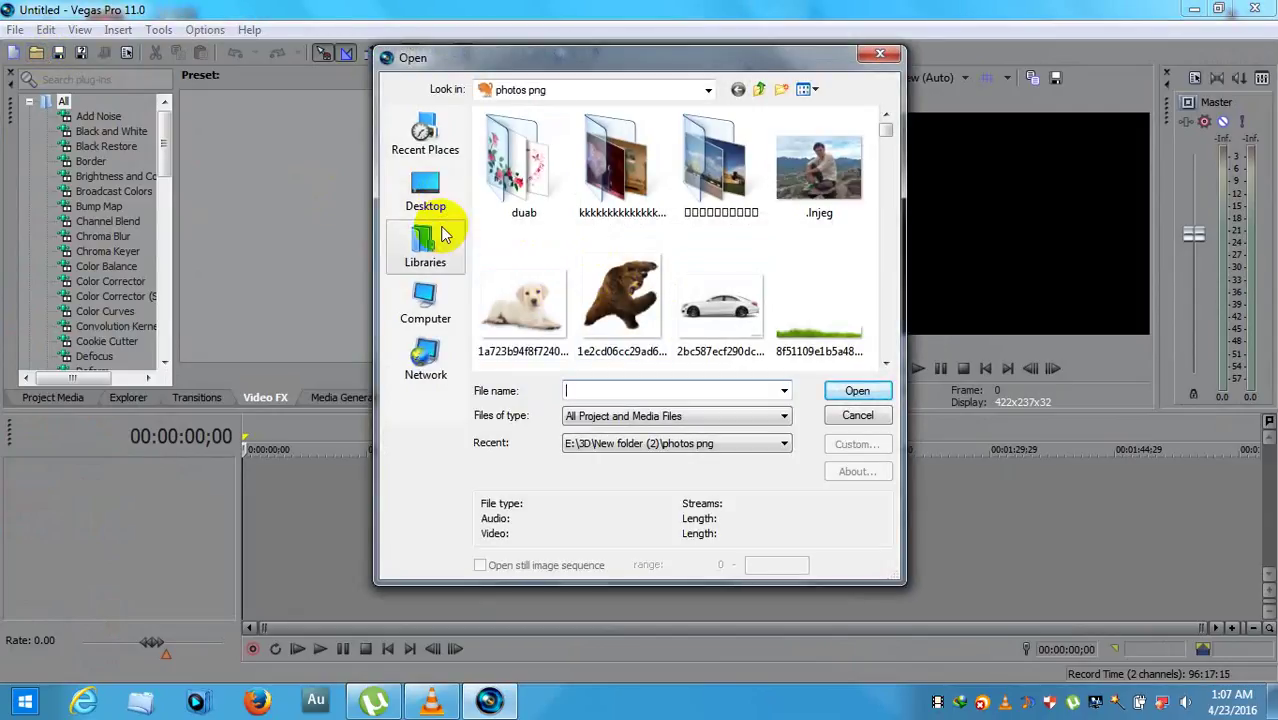
{"action": "left_click", "coordinate": [425, 190]}
{"action": "double_click", "coordinate": [599, 237]}
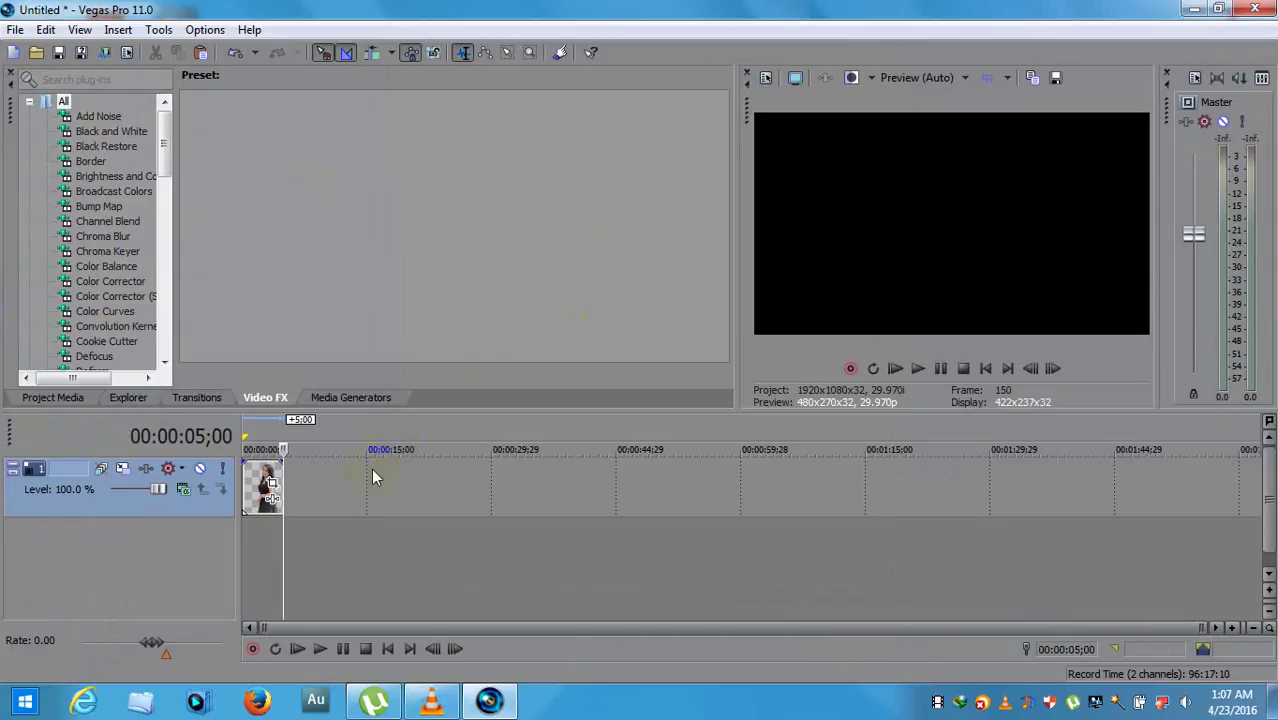
Step: Extend the cutout woman's timeline event to about 30 seconds
{"action": "left_click_drag", "start_coordinate": [284, 478], "coordinate": [489, 490]}
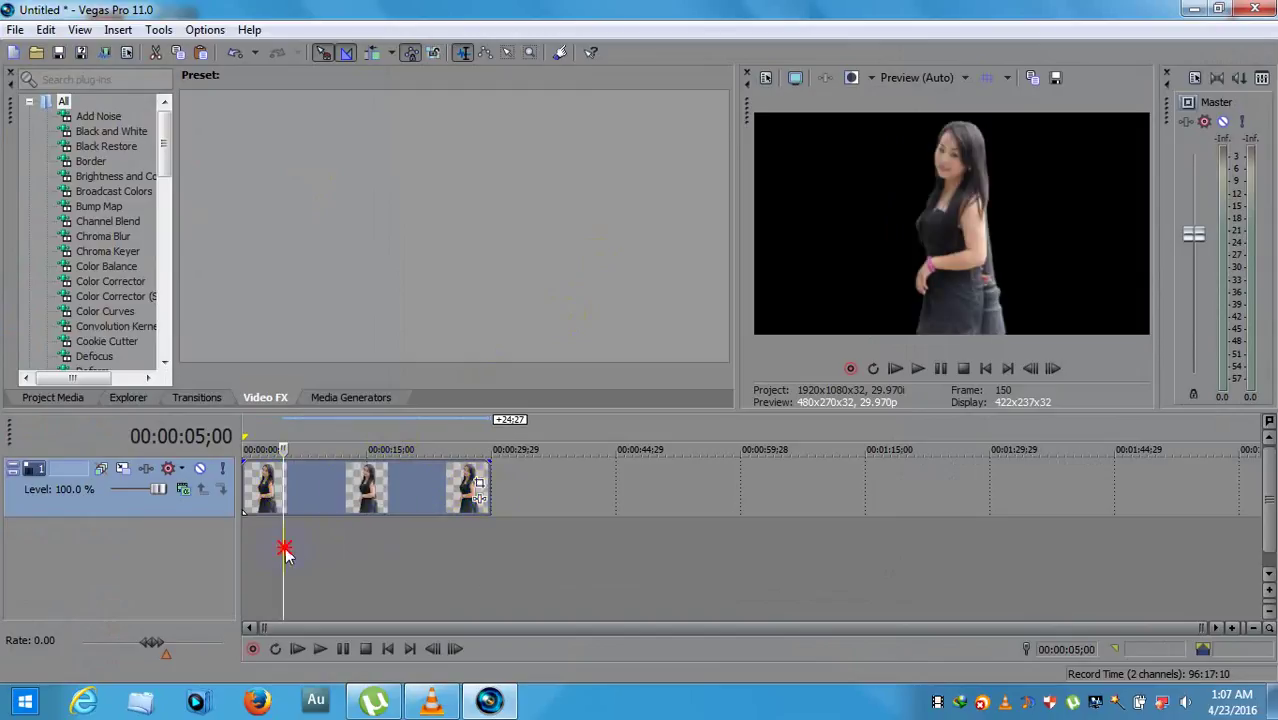
{"action": "left_click", "coordinate": [285, 552]}
Step: Browse New folder (2) and New folder (3) inside the 3D folder on drive E for a background image
{"action": "left_click", "coordinate": [37, 52]}
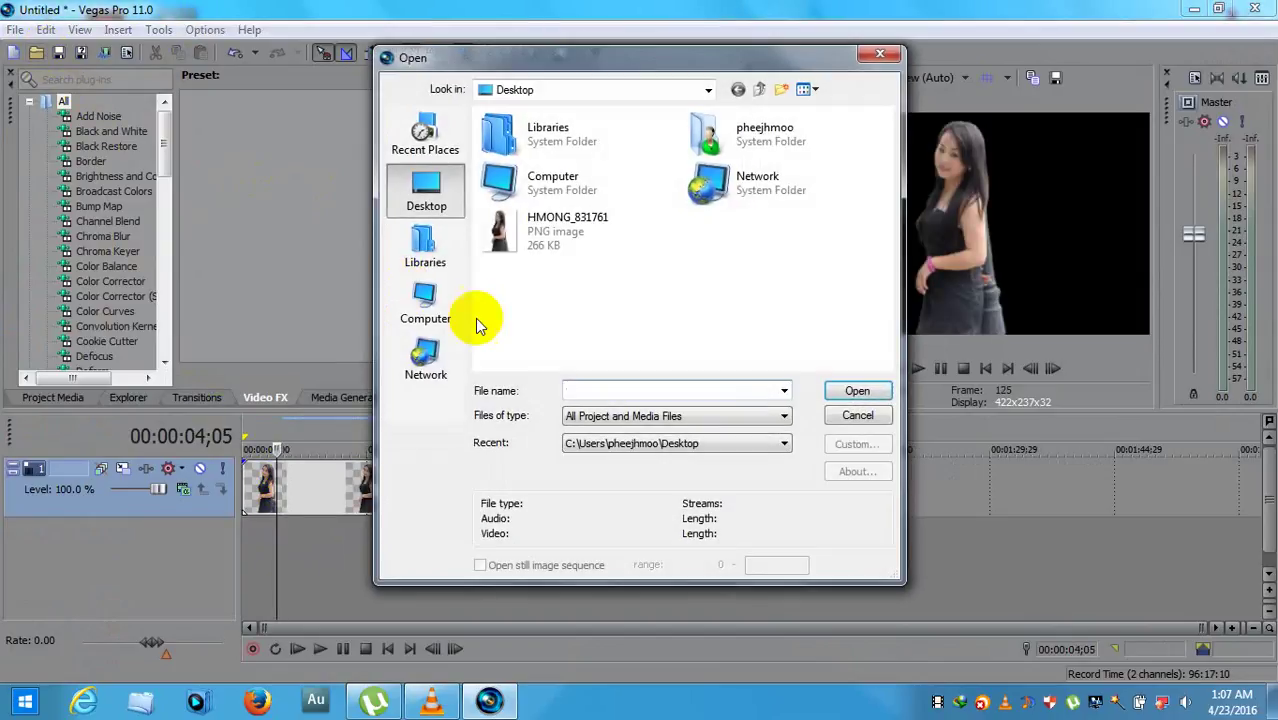
{"action": "double_click", "coordinate": [508, 171]}
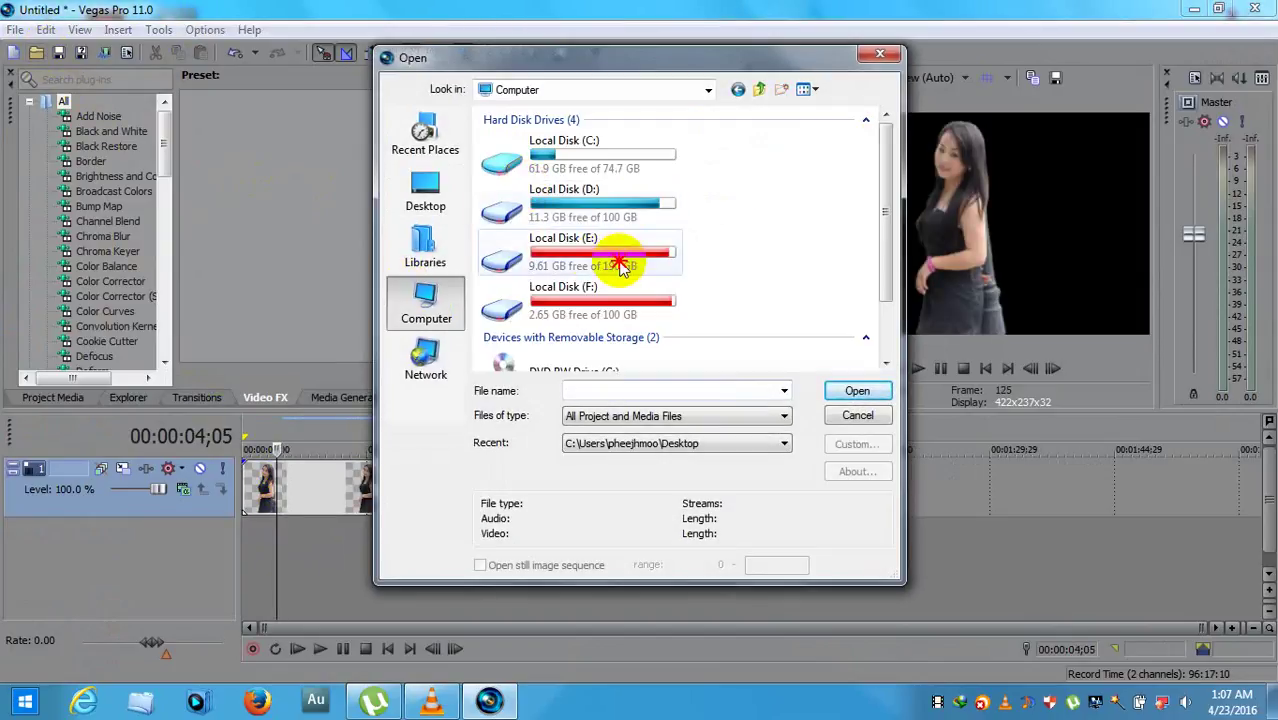
{"action": "double_click", "coordinate": [610, 265]}
{"action": "double_click", "coordinate": [600, 138]}
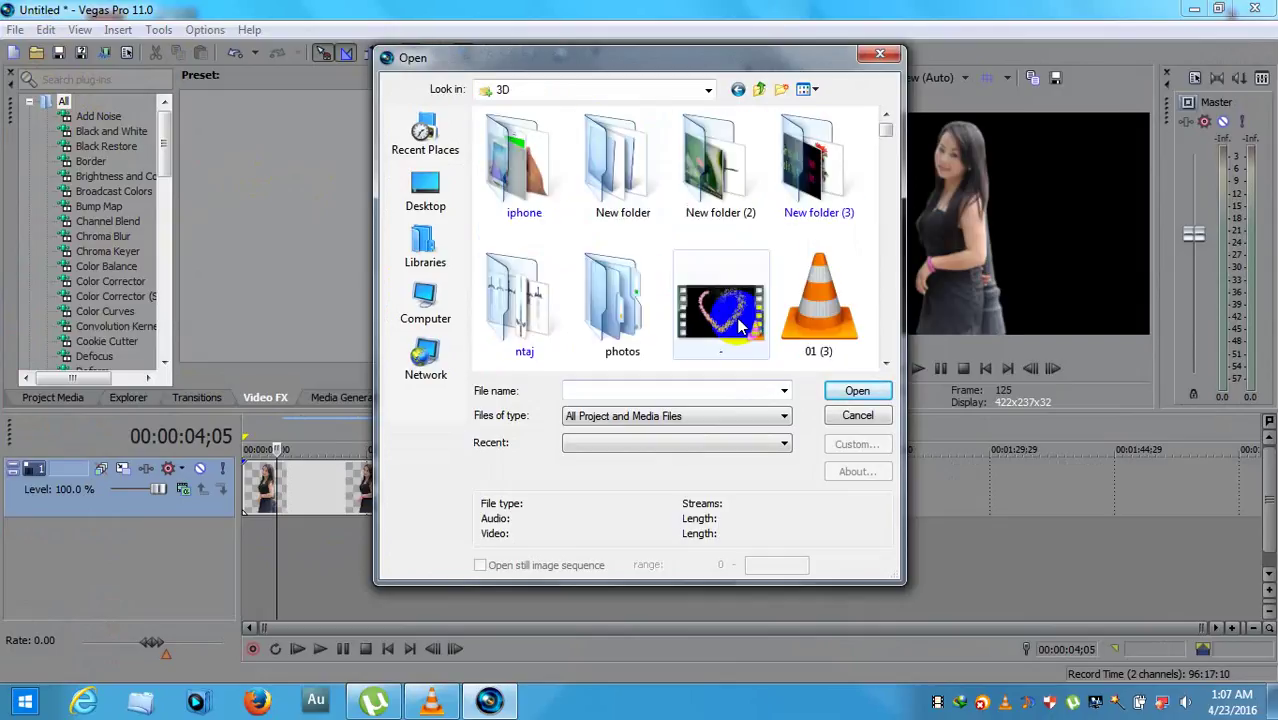
{"action": "double_click", "coordinate": [713, 162]}
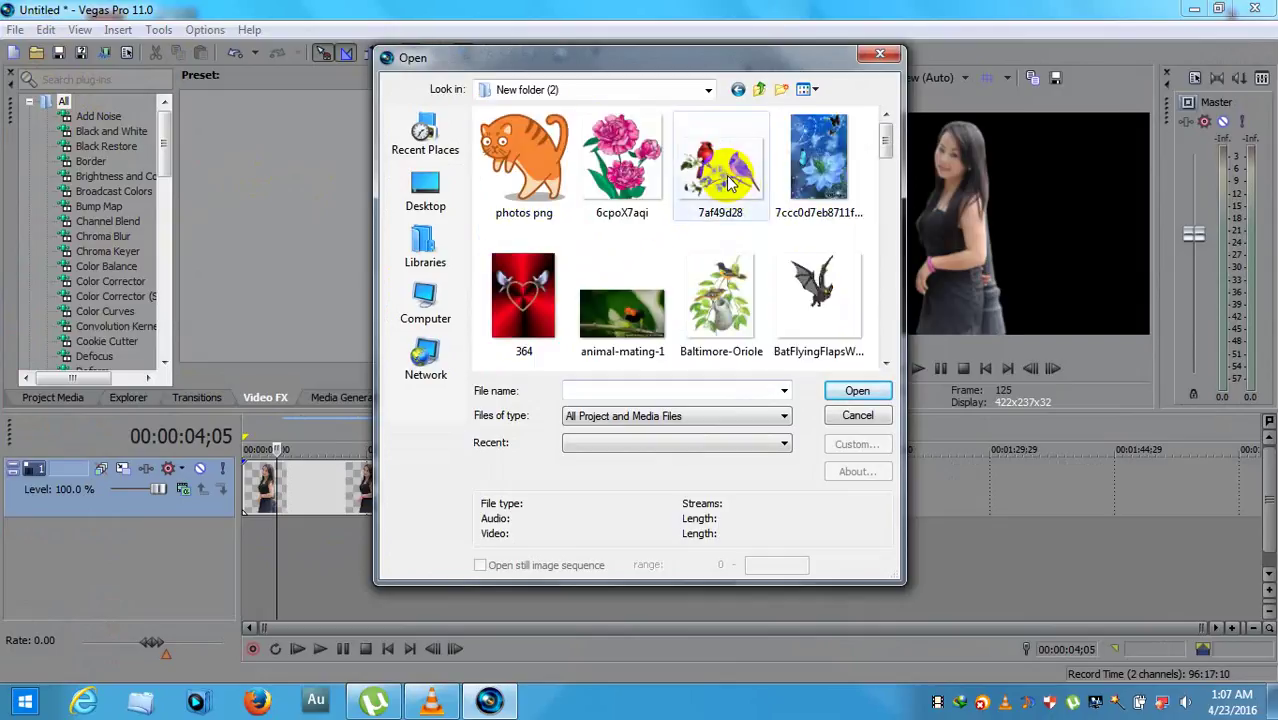
{"action": "left_click", "coordinate": [737, 89]}
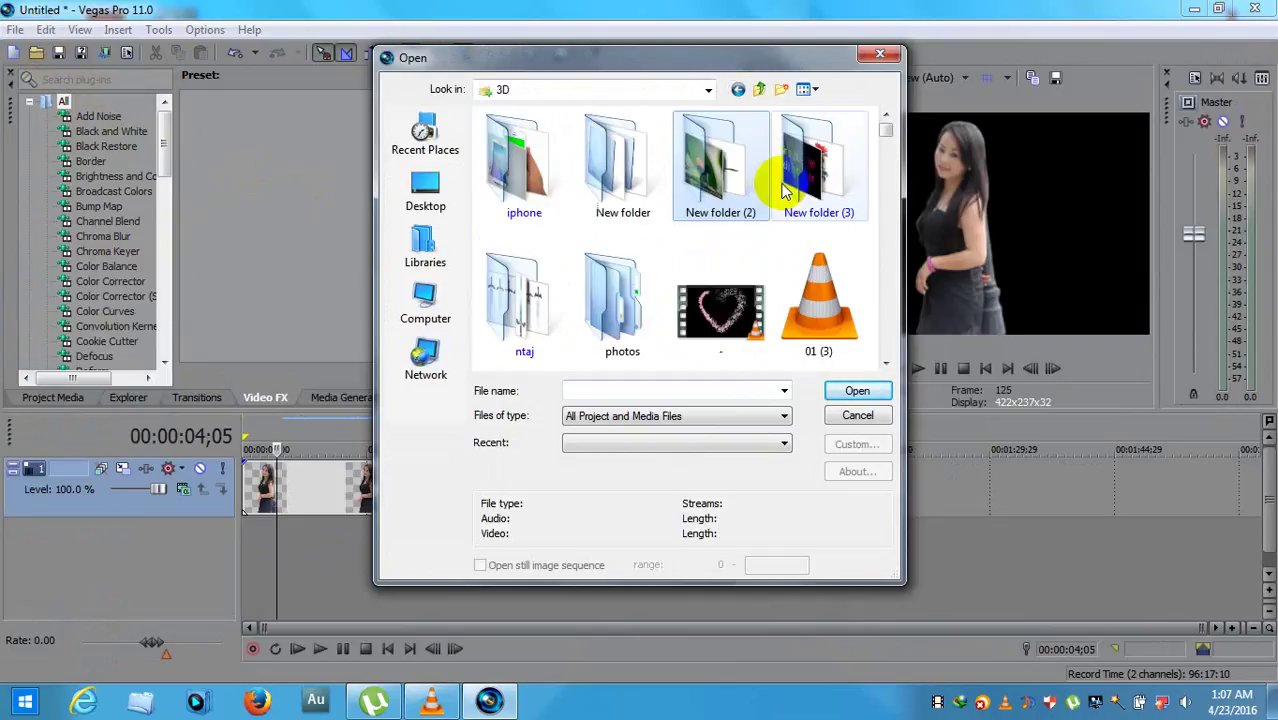
{"action": "double_click", "coordinate": [803, 188]}
{"action": "scroll", "coordinate": [752, 255], "scroll_direction": "down", "scroll_amount": 5}
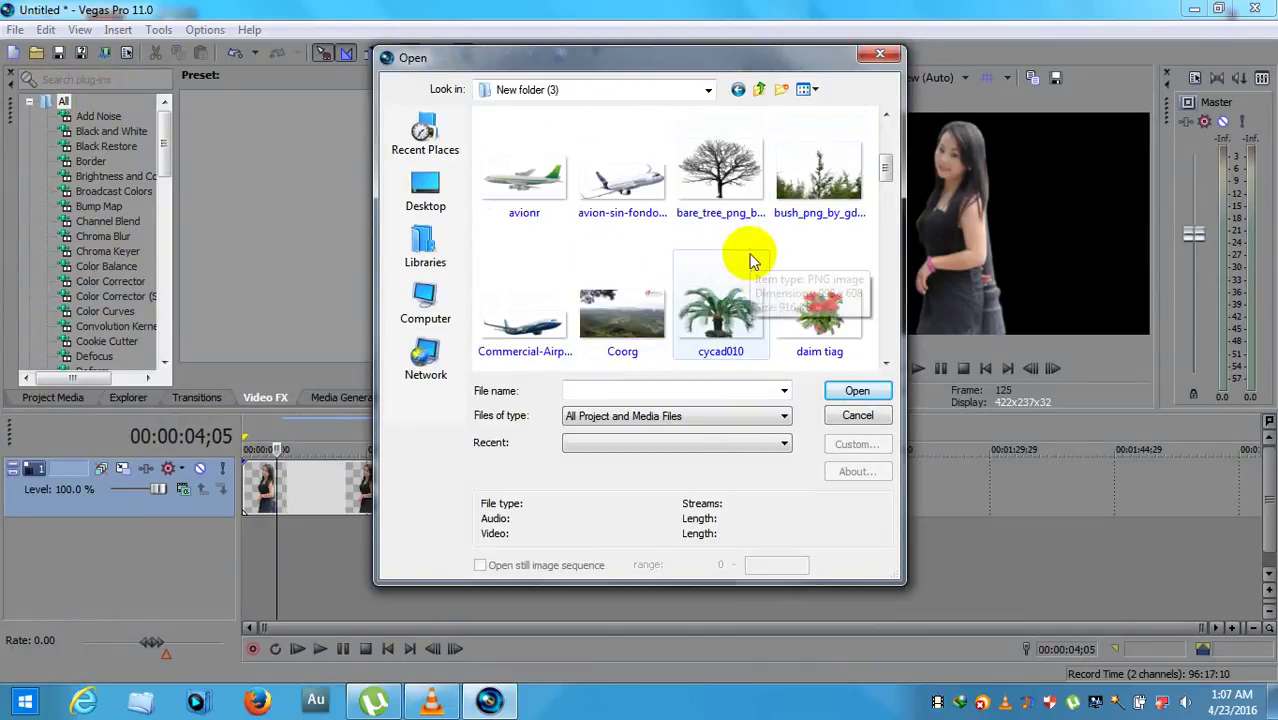
{"action": "scroll", "coordinate": [752, 260], "scroll_direction": "down", "scroll_amount": 4}
{"action": "scroll", "coordinate": [752, 260], "scroll_direction": "up", "scroll_amount": 5}
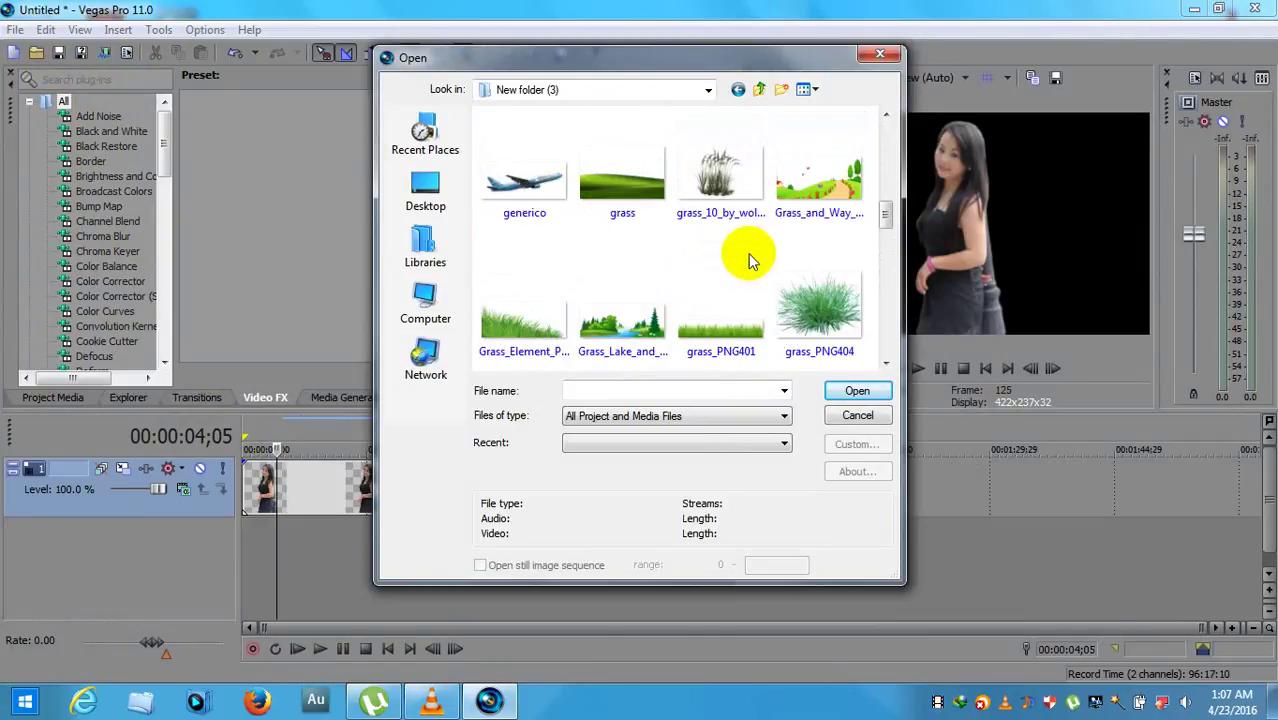
{"action": "scroll", "coordinate": [750, 261], "scroll_direction": "down", "scroll_amount": 2}
{"action": "scroll", "coordinate": [750, 255], "scroll_direction": "up", "scroll_amount": 6}
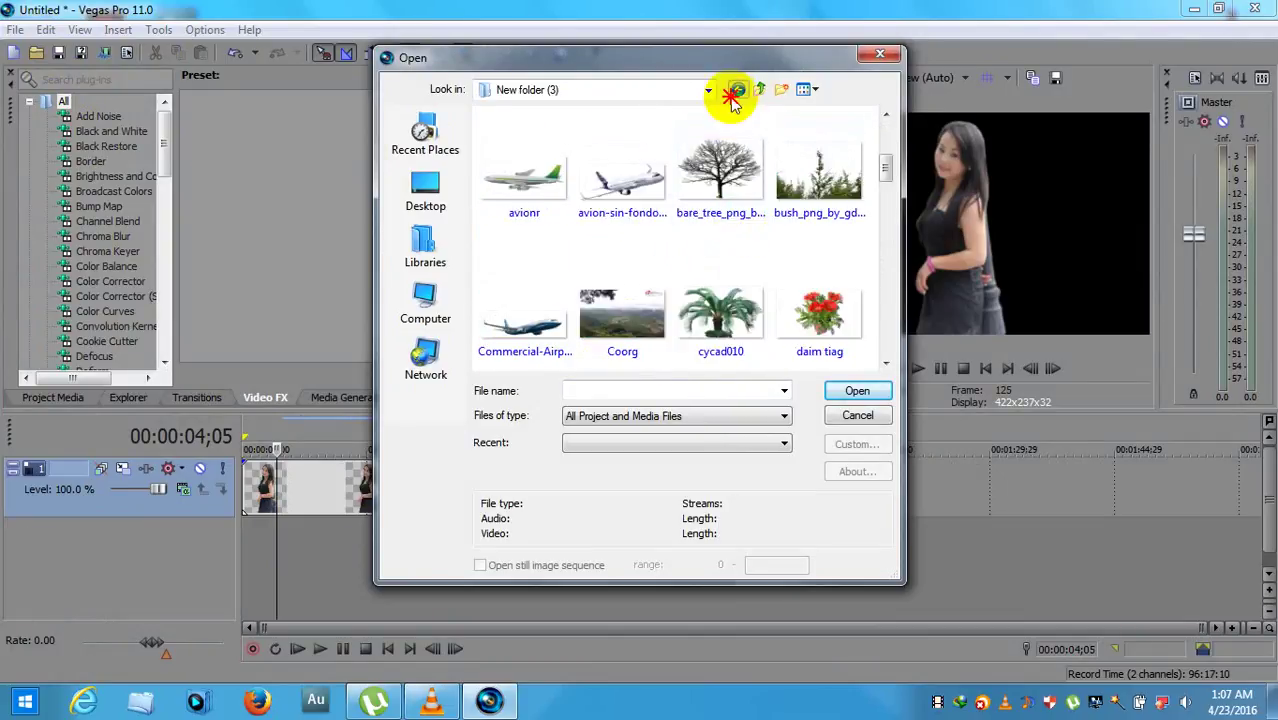
Step: Look through New folder (2), New folder and Vedio 3D New within the 3D folder for a suitable background
{"action": "left_click", "coordinate": [737, 89]}
{"action": "double_click", "coordinate": [735, 145]}
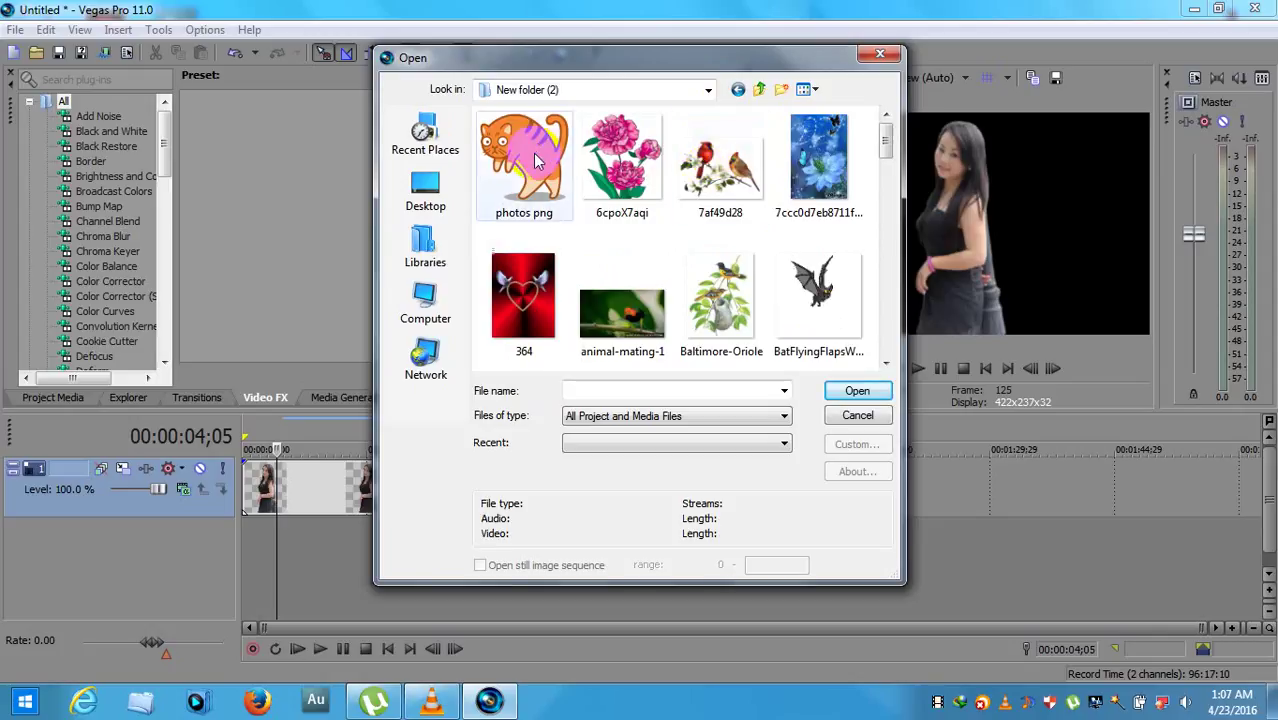
{"action": "scroll", "coordinate": [693, 165], "scroll_direction": "down", "scroll_amount": 3}
{"action": "scroll", "coordinate": [693, 165], "scroll_direction": "down", "scroll_amount": 5}
{"action": "scroll", "coordinate": [700, 170], "scroll_direction": "up", "scroll_amount": 3}
{"action": "left_click", "coordinate": [737, 89]}
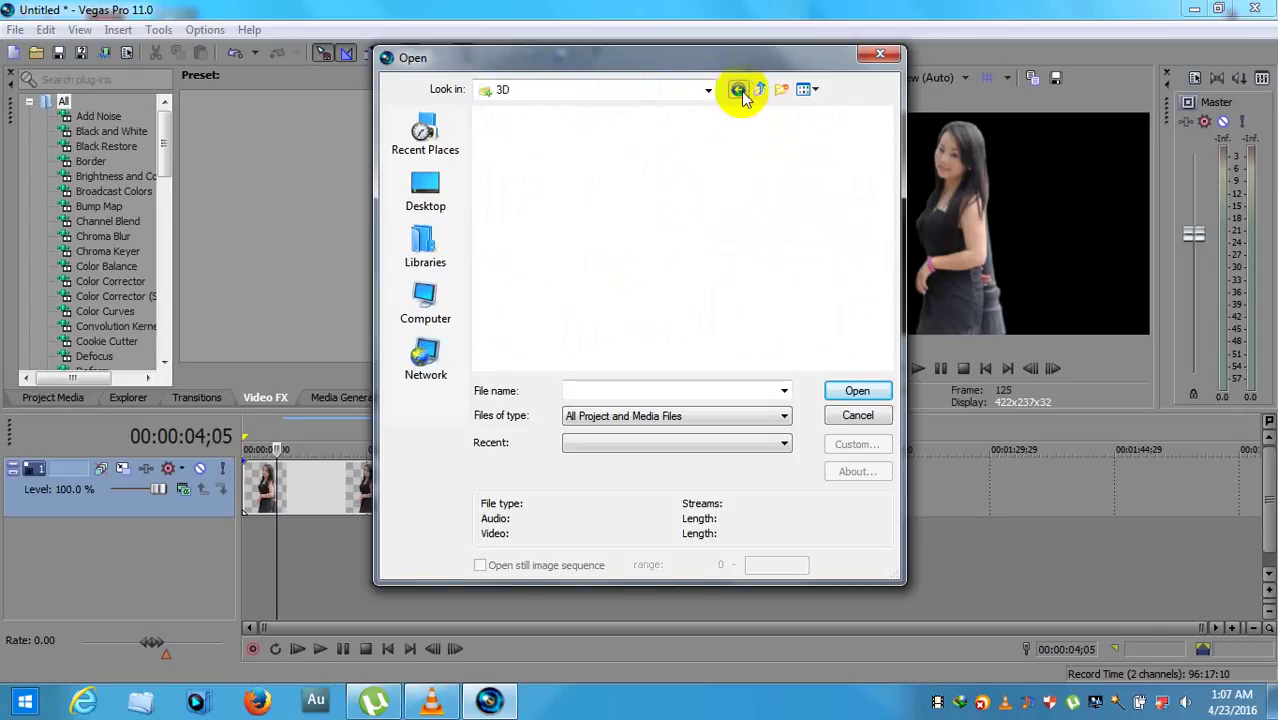
{"action": "double_click", "coordinate": [617, 172]}
{"action": "scroll", "coordinate": [620, 170], "scroll_direction": "down", "scroll_amount": 3}
{"action": "scroll", "coordinate": [625, 165], "scroll_direction": "up", "scroll_amount": 3}
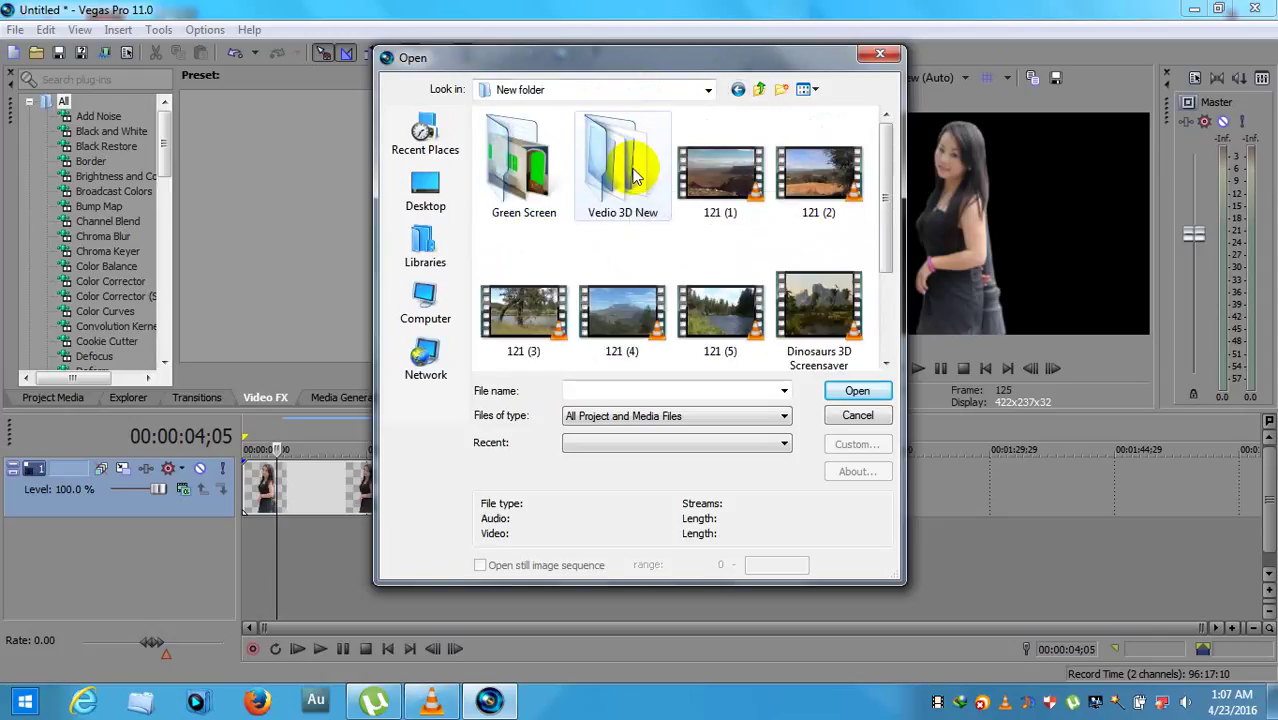
{"action": "double_click", "coordinate": [632, 183]}
{"action": "left_click", "coordinate": [738, 90]}
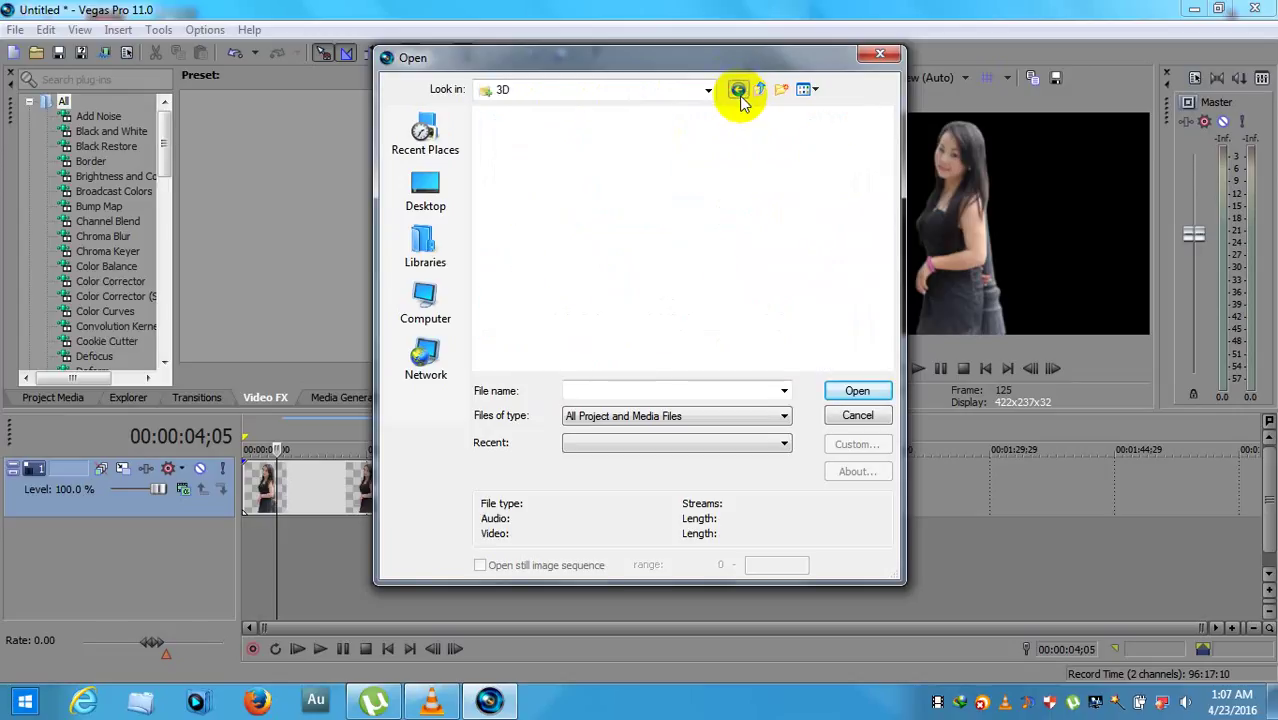
Step: Examine the contents of the photos, New folder (3) and iphone folders for a background picture
{"action": "left_click", "coordinate": [648, 298]}
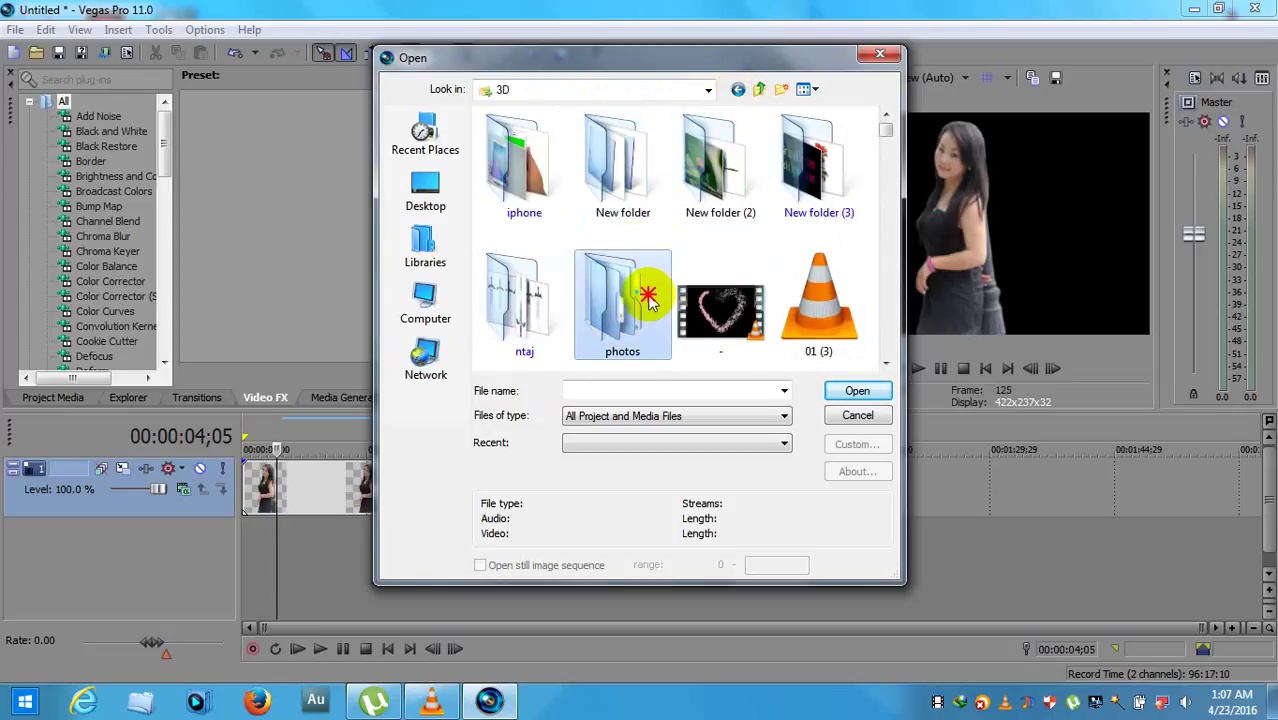
{"action": "double_click", "coordinate": [647, 275]}
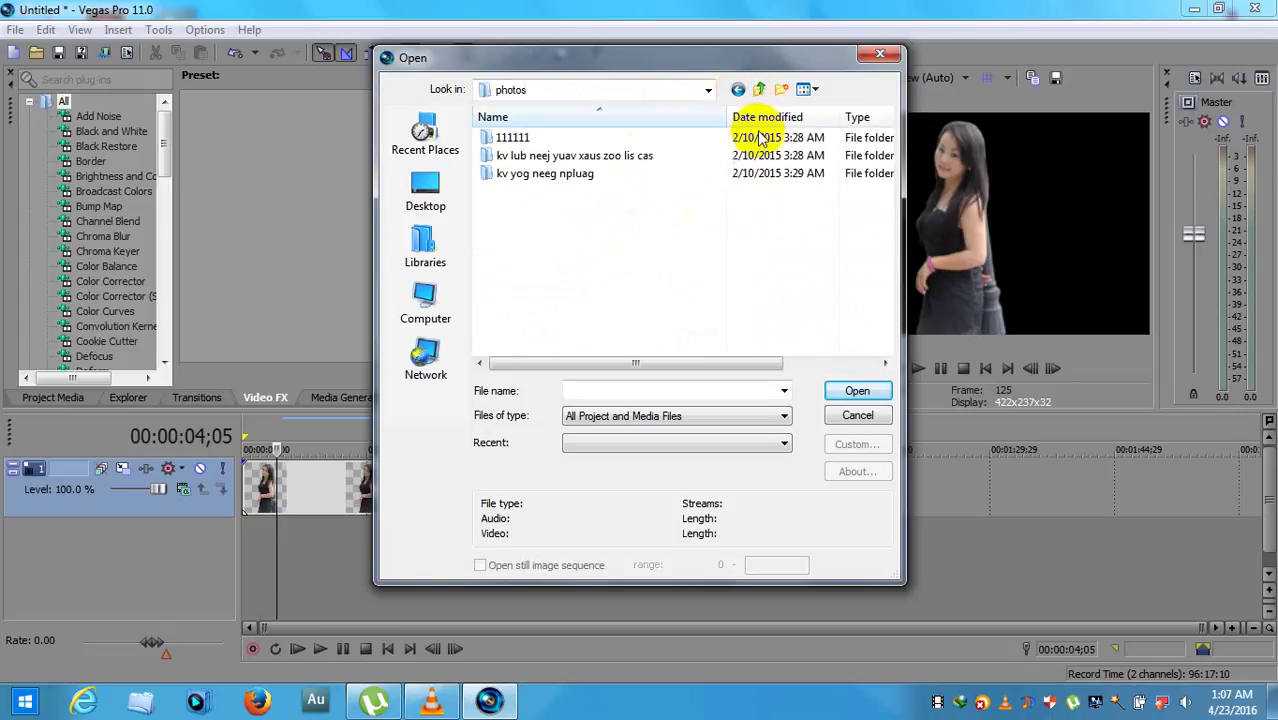
{"action": "left_click", "coordinate": [738, 90]}
{"action": "scroll", "coordinate": [745, 255], "scroll_direction": "down", "scroll_amount": 3}
{"action": "scroll", "coordinate": [765, 258], "scroll_direction": "up", "scroll_amount": 3}
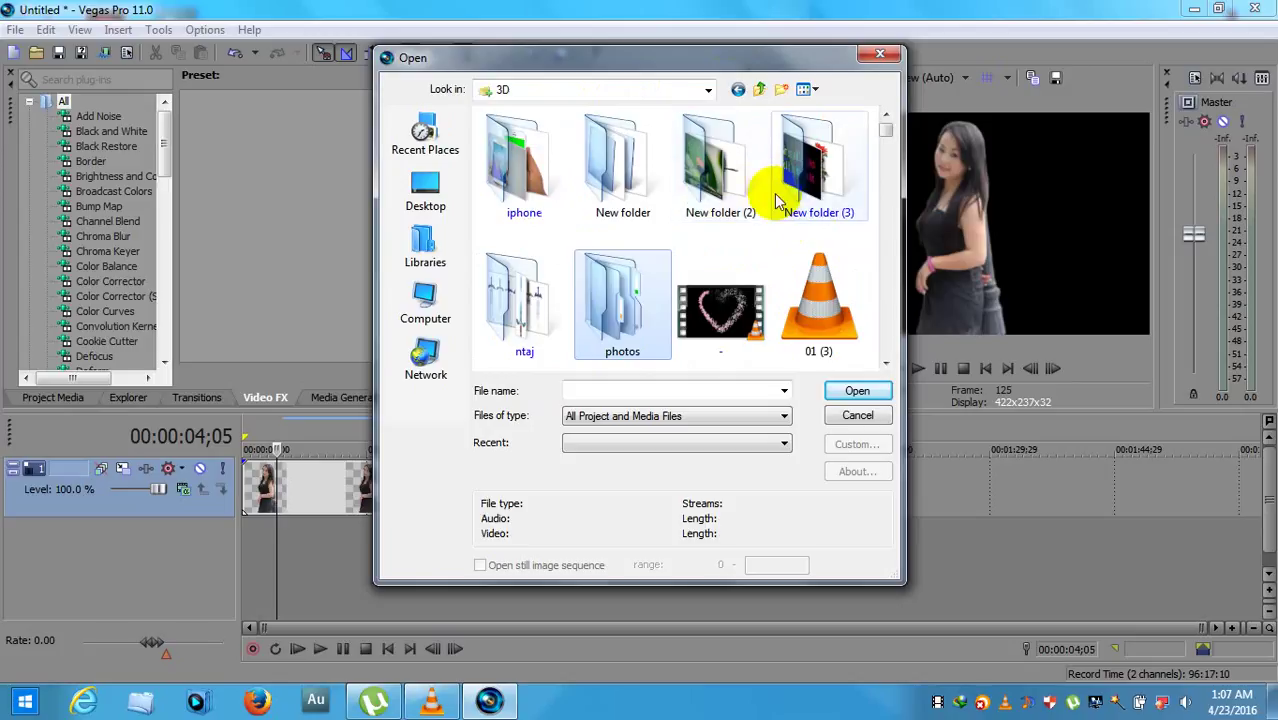
{"action": "double_click", "coordinate": [812, 180]}
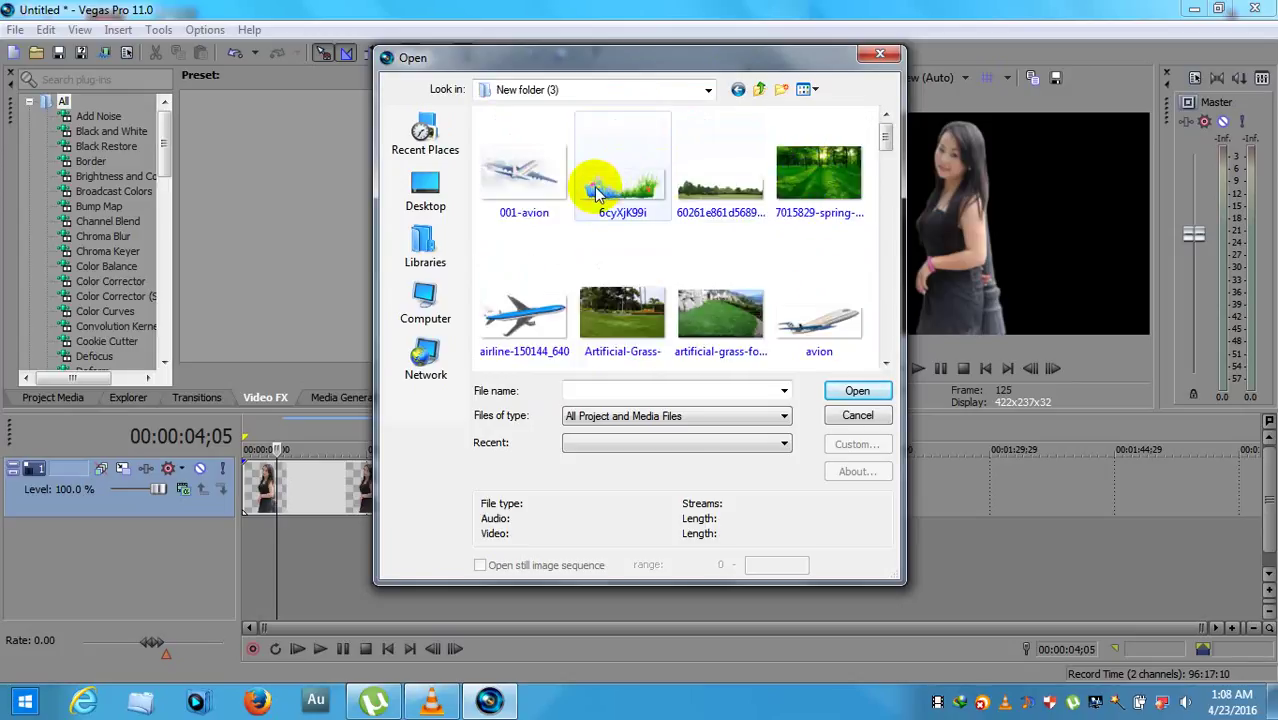
{"action": "scroll", "coordinate": [765, 205], "scroll_direction": "down", "scroll_amount": 5}
{"action": "scroll", "coordinate": [760, 205], "scroll_direction": "down", "scroll_amount": 10}
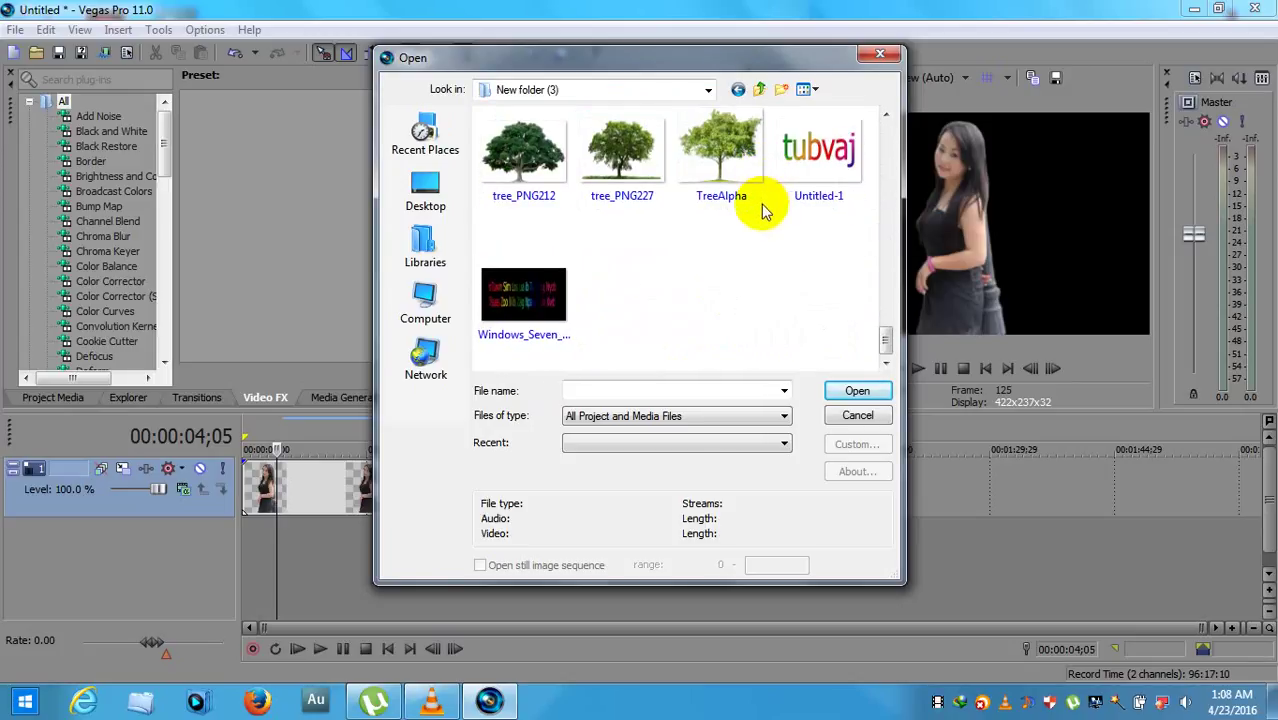
{"action": "scroll", "coordinate": [763, 210], "scroll_direction": "up", "scroll_amount": 6}
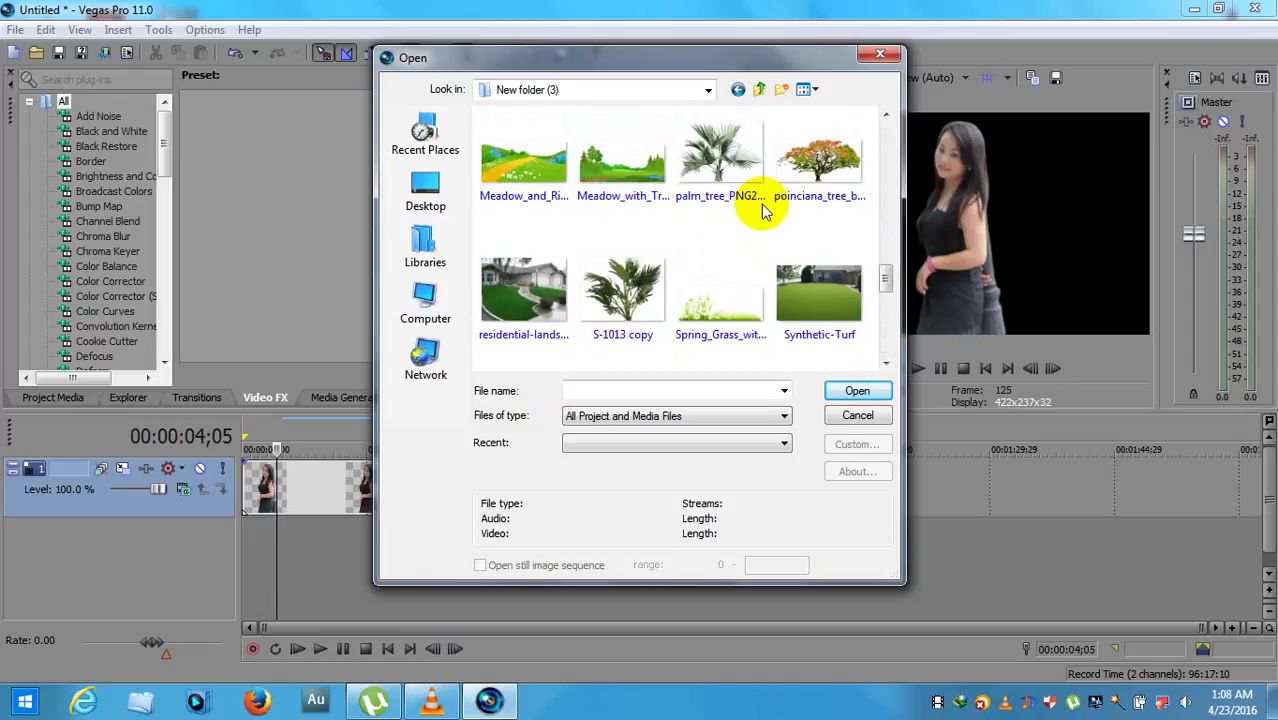
{"action": "scroll", "coordinate": [763, 212], "scroll_direction": "up", "scroll_amount": 8}
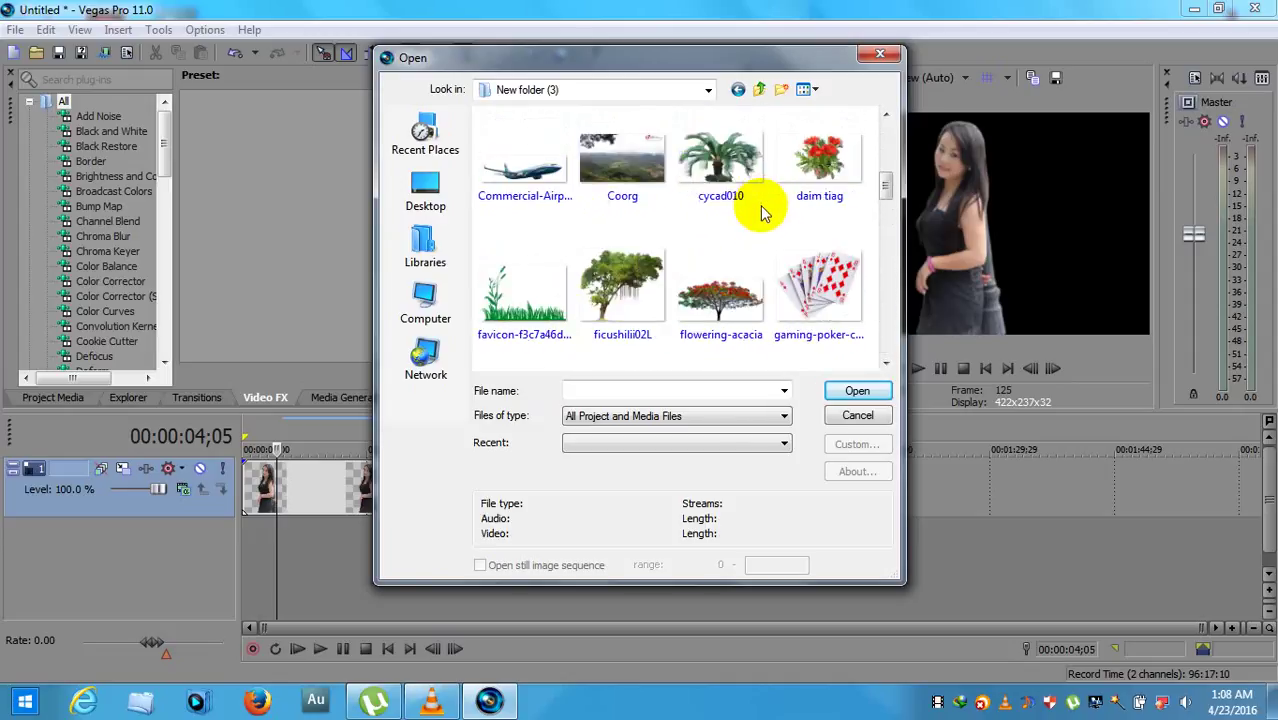
{"action": "left_click", "coordinate": [737, 100]}
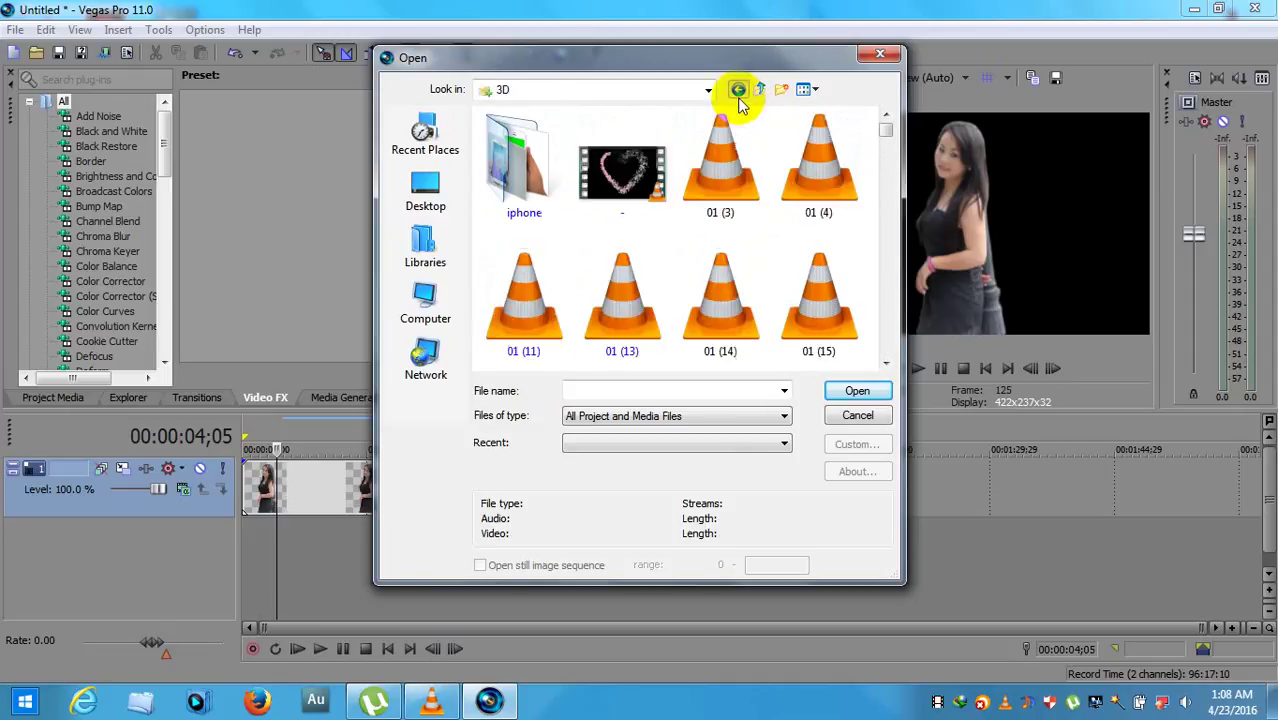
{"action": "double_click", "coordinate": [524, 165]}
{"action": "scroll", "coordinate": [818, 190], "scroll_direction": "down", "scroll_amount": 5}
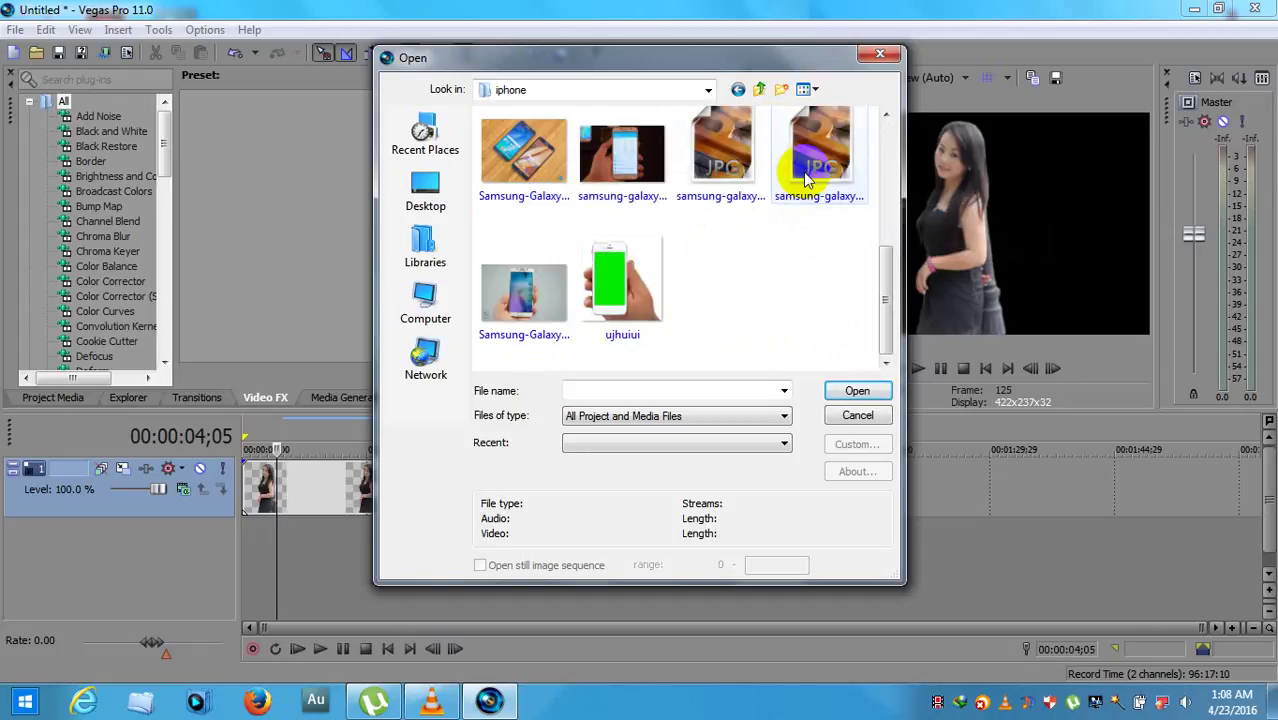
Step: Import the golden temple JPEG whose name starts with fs1000x800px-4e from the third subfolder of New folder (2)\photos png
{"action": "left_click", "coordinate": [736, 92]}
{"action": "double_click", "coordinate": [716, 172]}
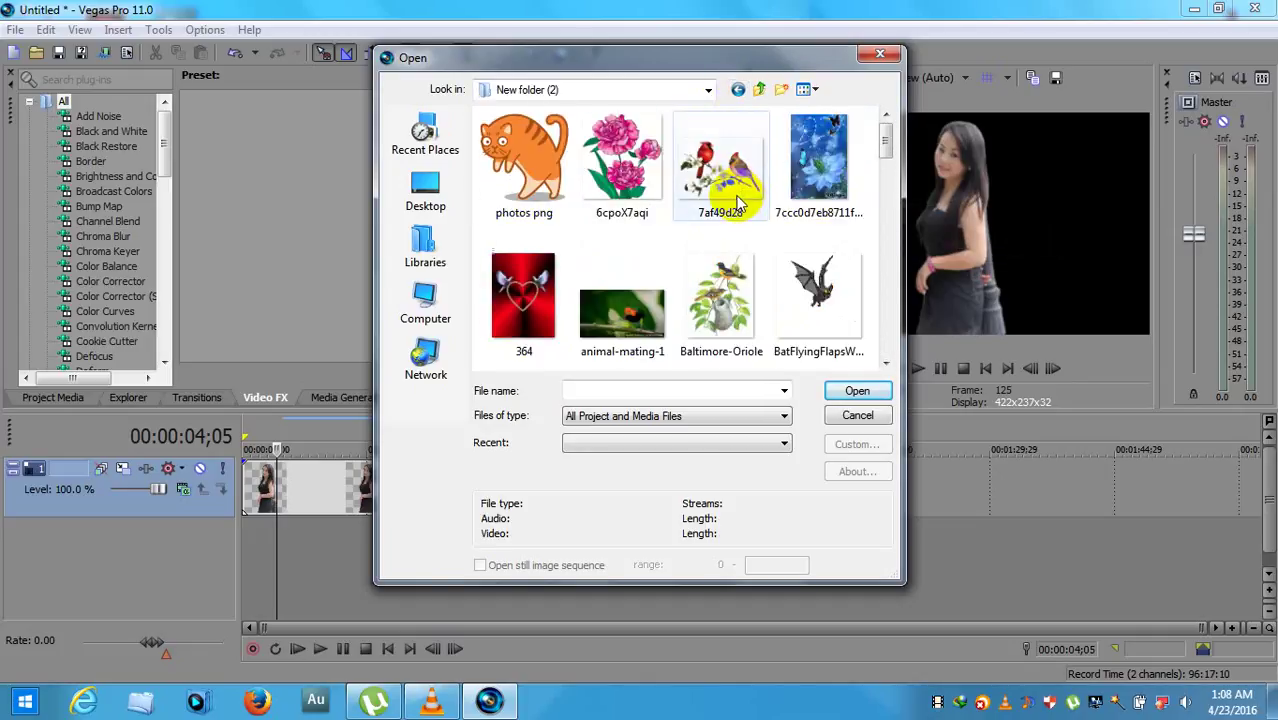
{"action": "scroll", "coordinate": [730, 215], "scroll_direction": "down", "scroll_amount": 2}
{"action": "scroll", "coordinate": [600, 205], "scroll_direction": "up", "scroll_amount": 2}
{"action": "double_click", "coordinate": [556, 182]}
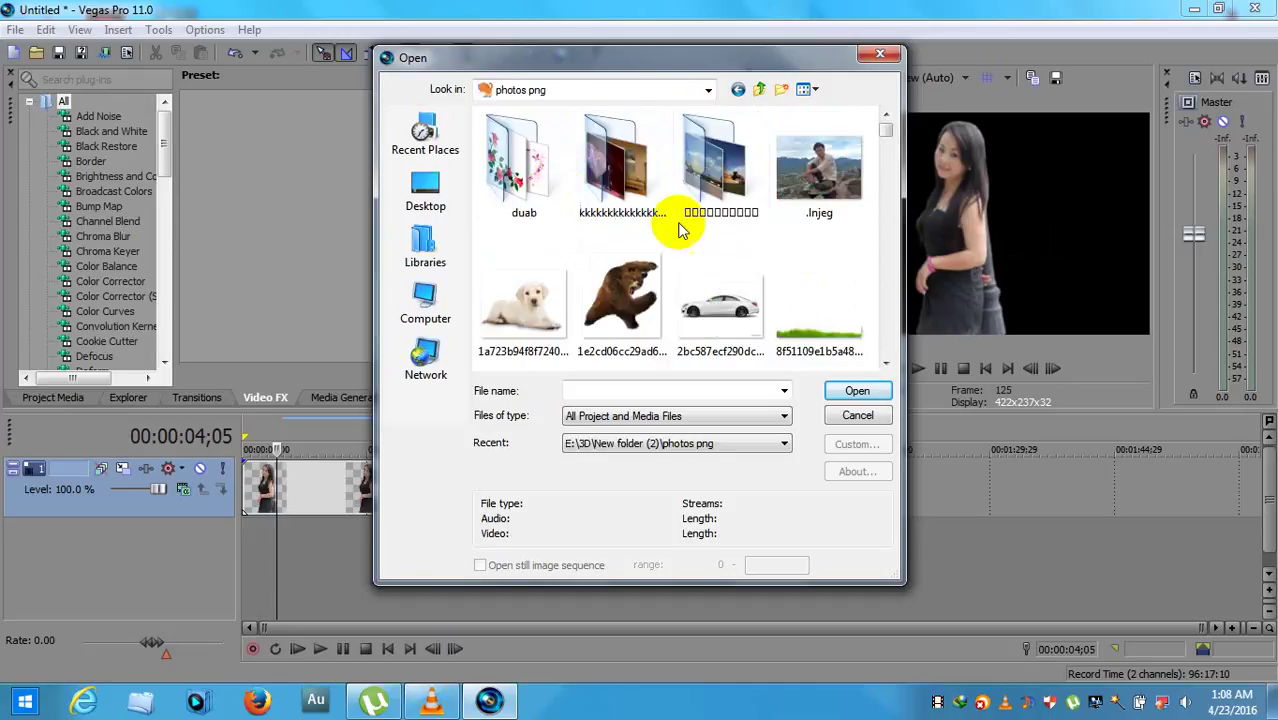
{"action": "double_click", "coordinate": [714, 195]}
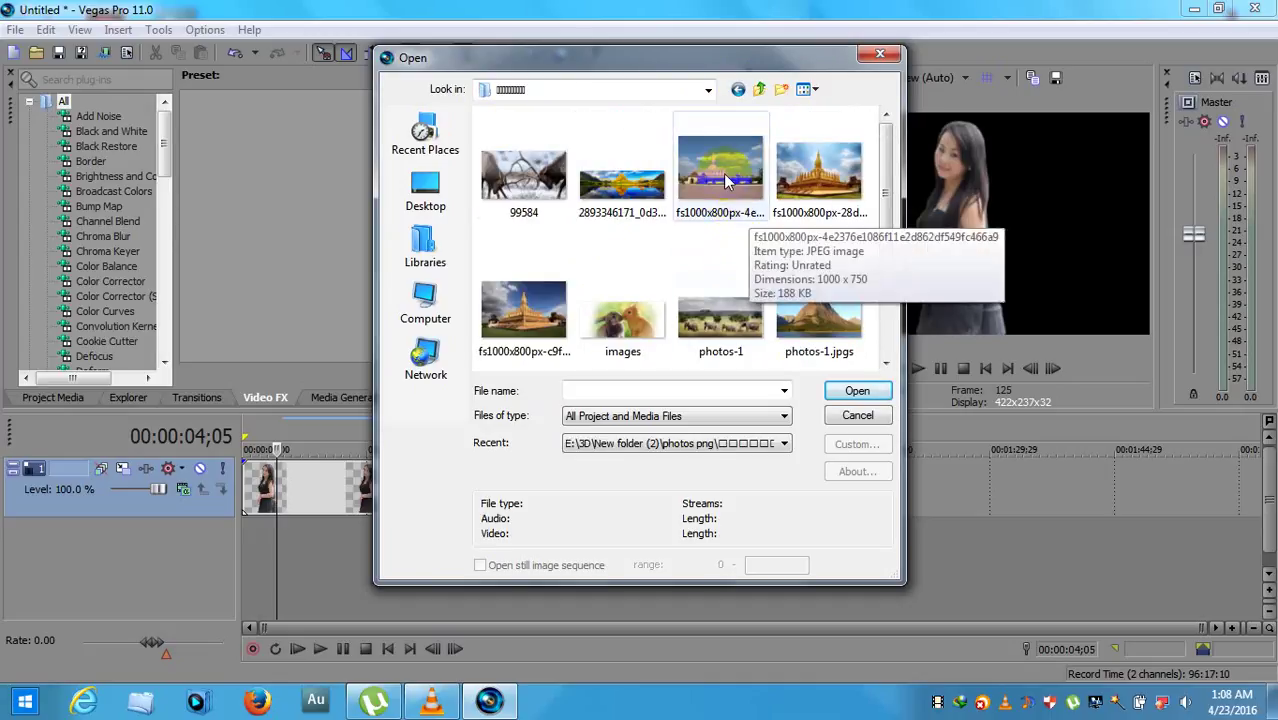
{"action": "double_click", "coordinate": [723, 173]}
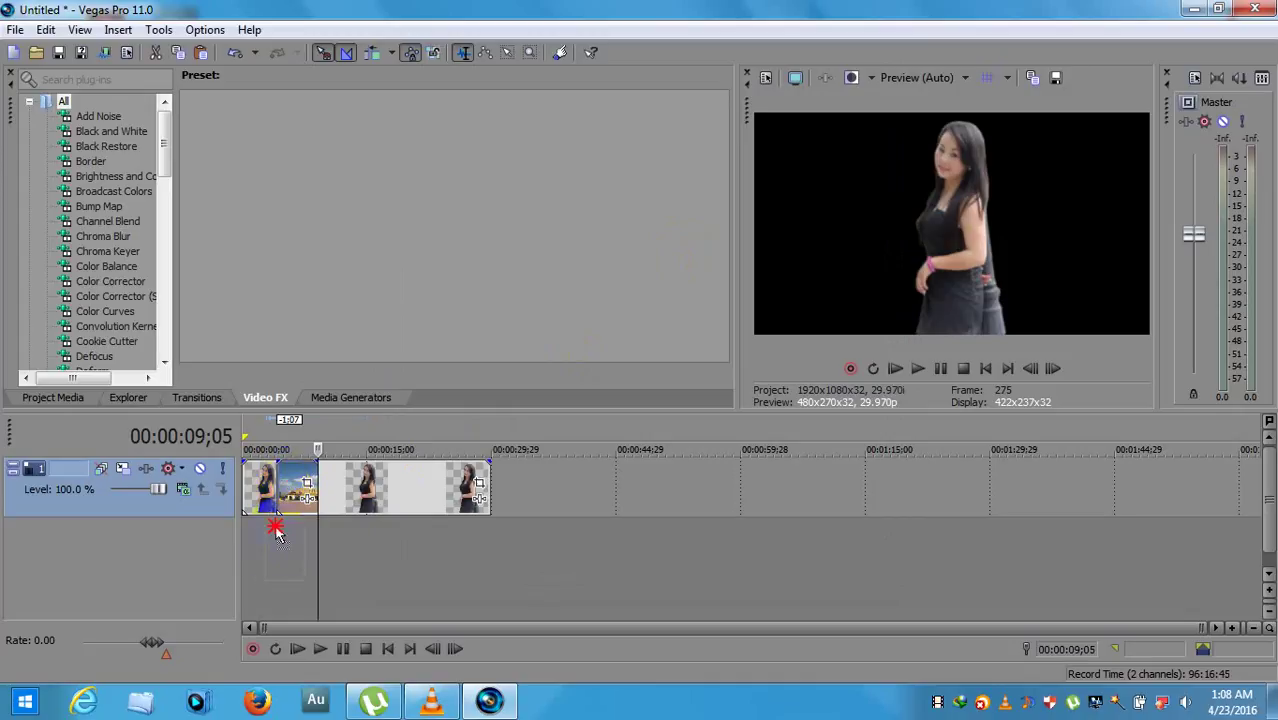
Step: Place the temple image on its own track from the timeline start and extend it to about 31 seconds
{"action": "left_click_drag", "start_coordinate": [224, 557], "coordinate": [499, 530]}
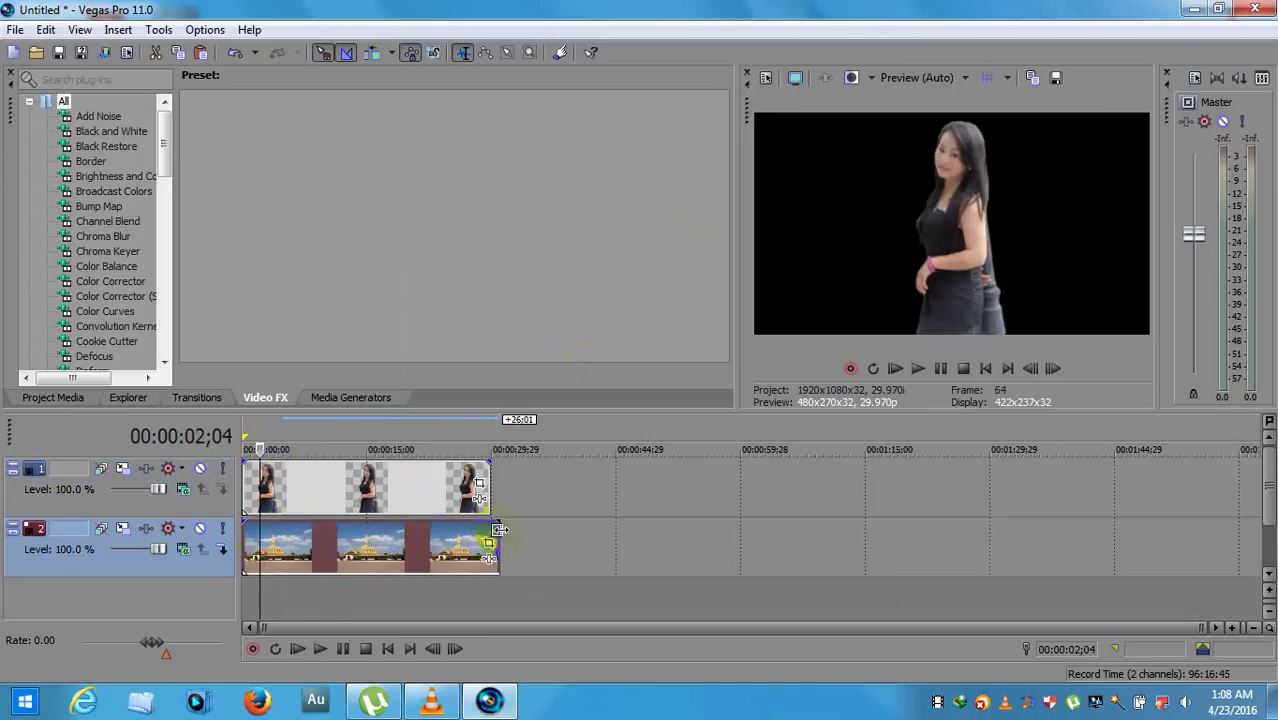
Step: Move the cutout woman's event onto a new track beneath the temple image
{"action": "left_click", "coordinate": [398, 506]}
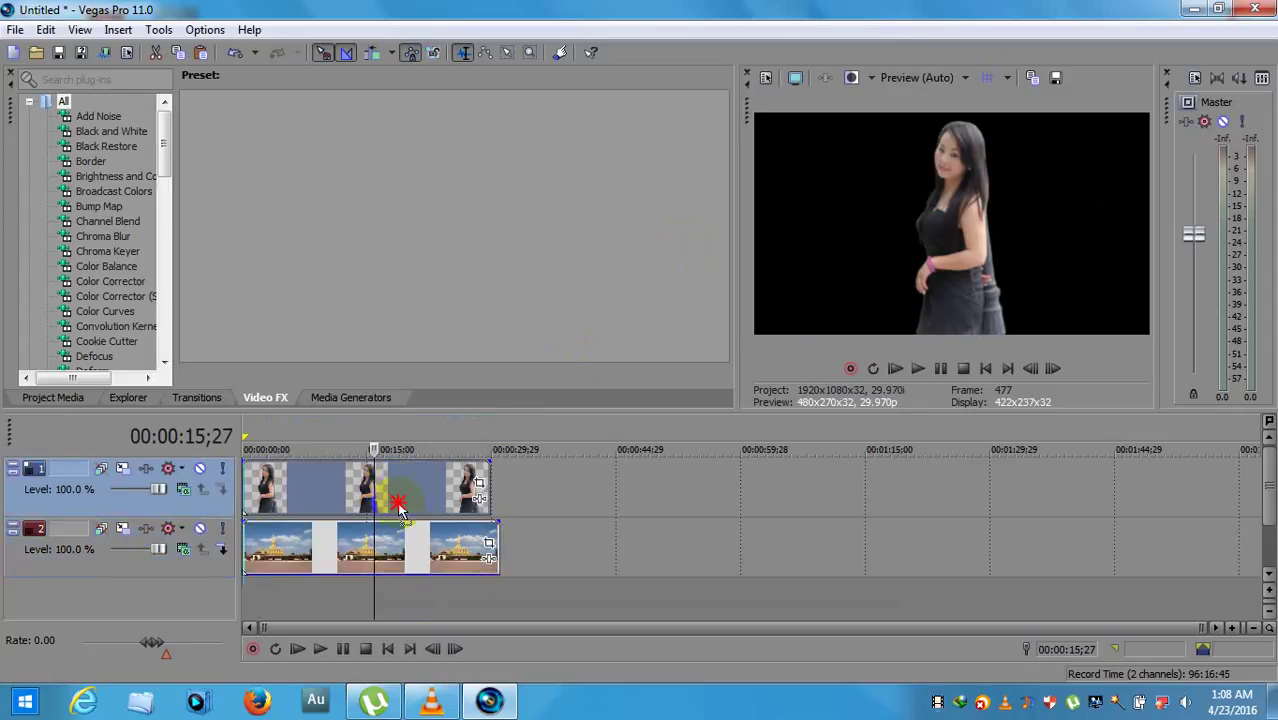
{"action": "left_click_drag", "start_coordinate": [355, 600], "coordinate": [333, 582]}
{"action": "left_click", "coordinate": [333, 560]}
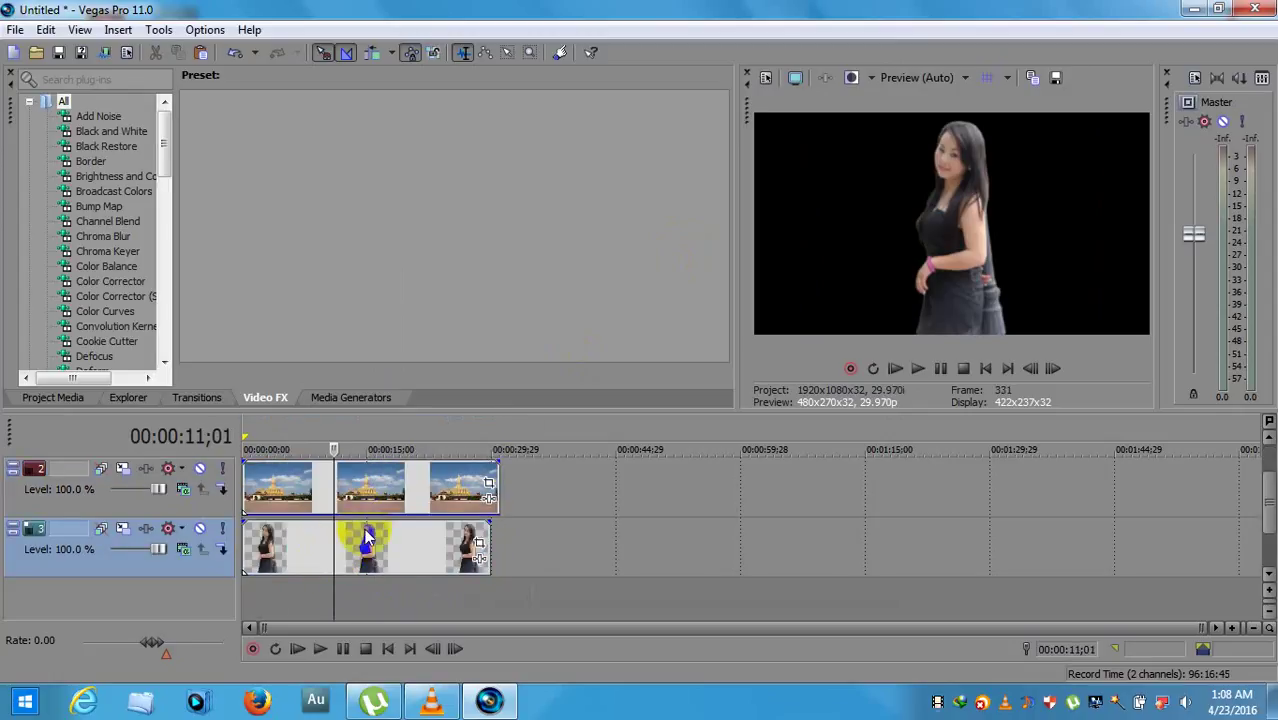
{"action": "left_click_drag", "start_coordinate": [375, 520], "coordinate": [385, 455]}
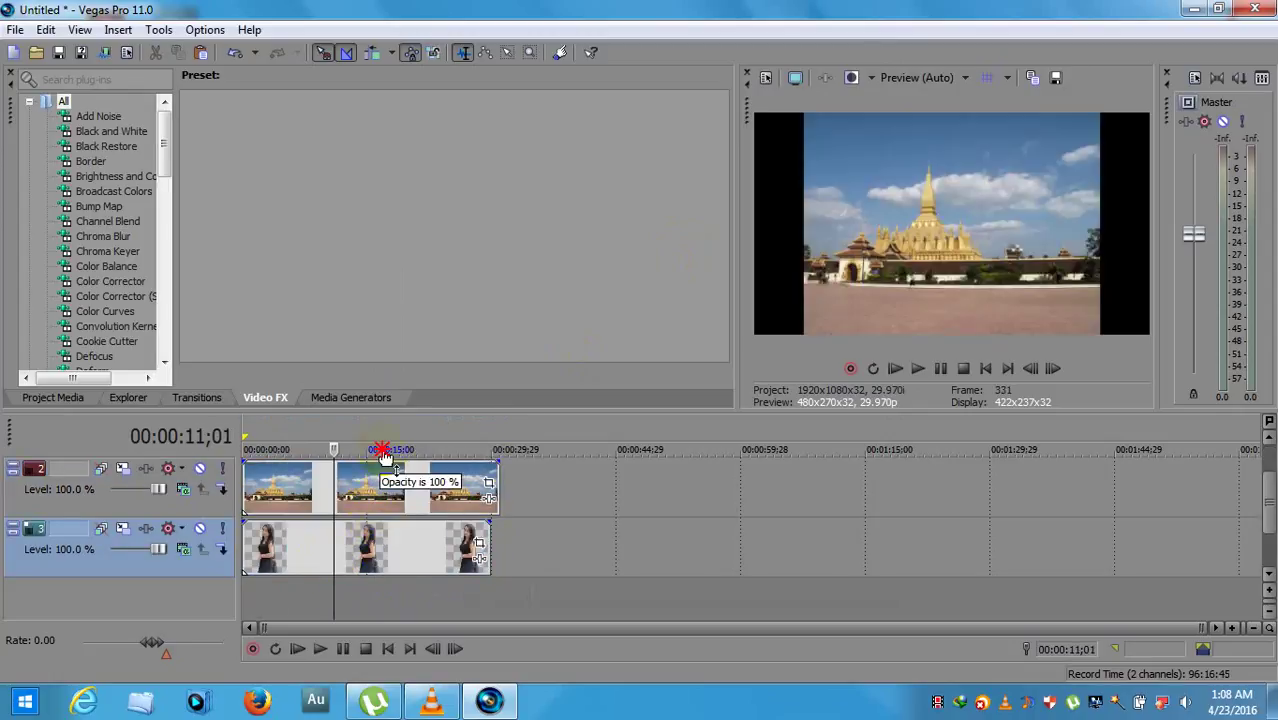
Step: Trim the temple event's end to match the woman's event and open the temple event's Pan/Crop settings
{"action": "left_click", "coordinate": [354, 500]}
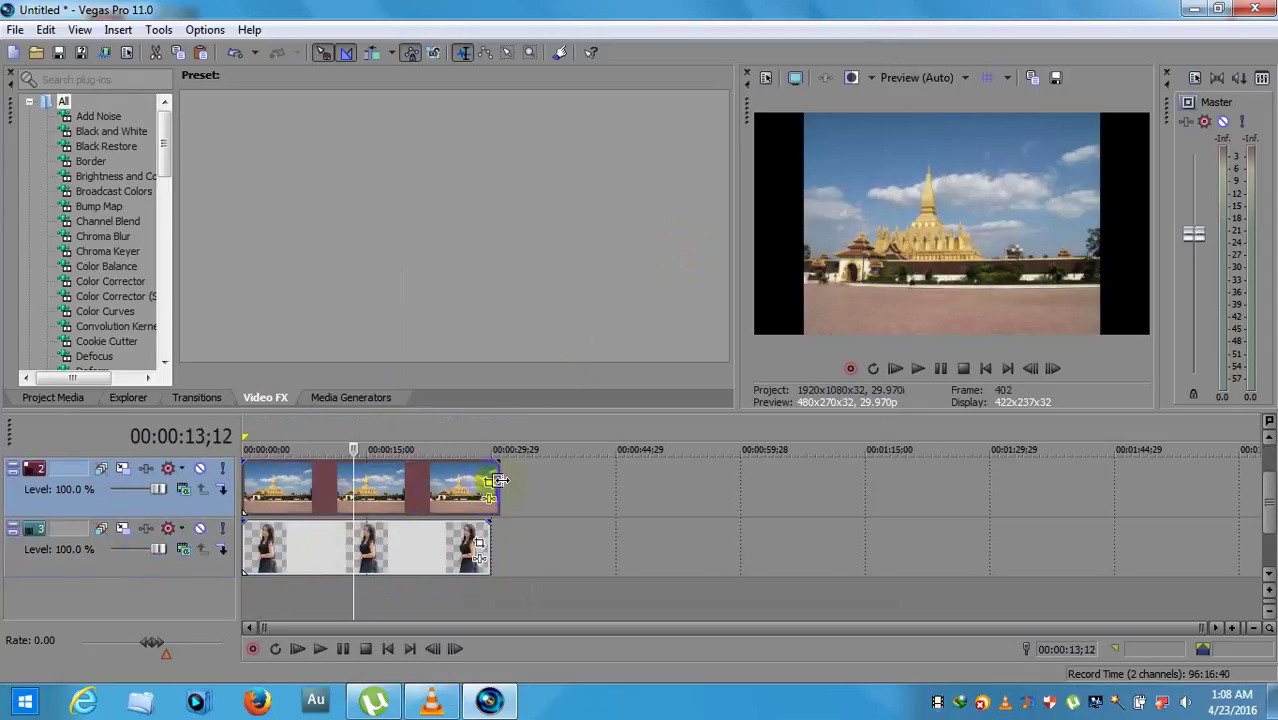
{"action": "left_click_drag", "start_coordinate": [499, 480], "coordinate": [483, 503]}
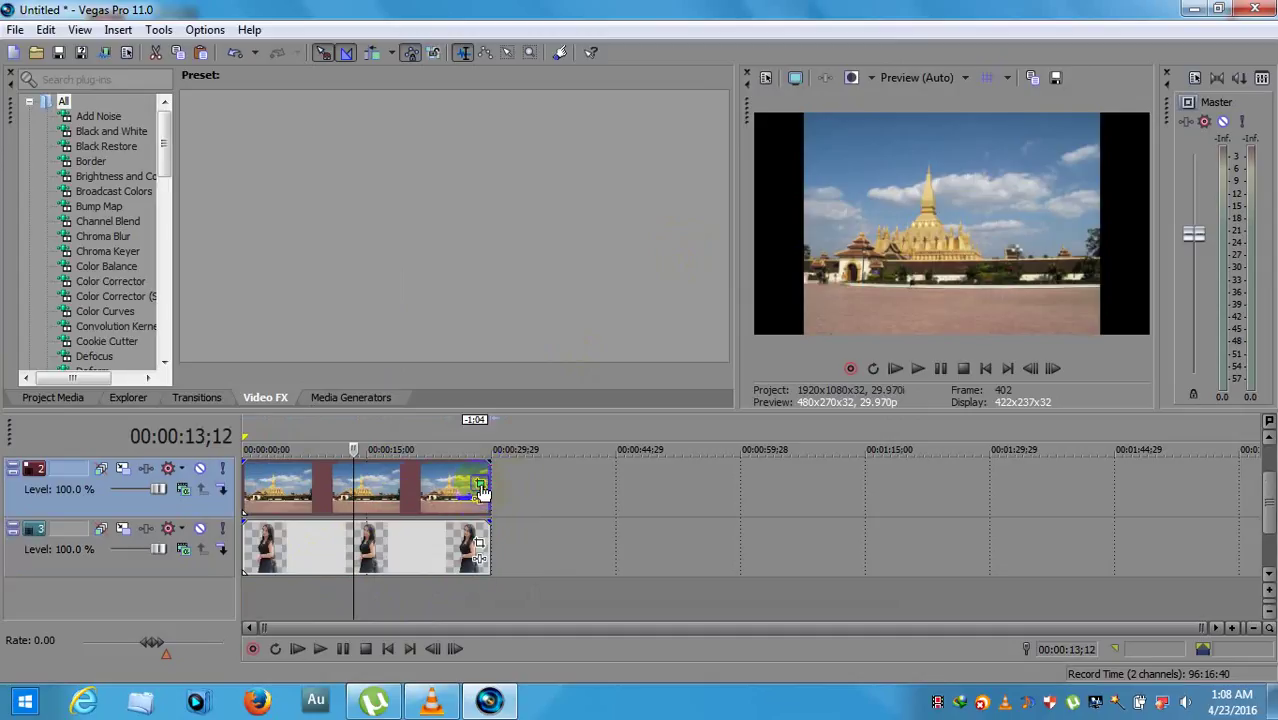
{"action": "left_click", "coordinate": [480, 487]}
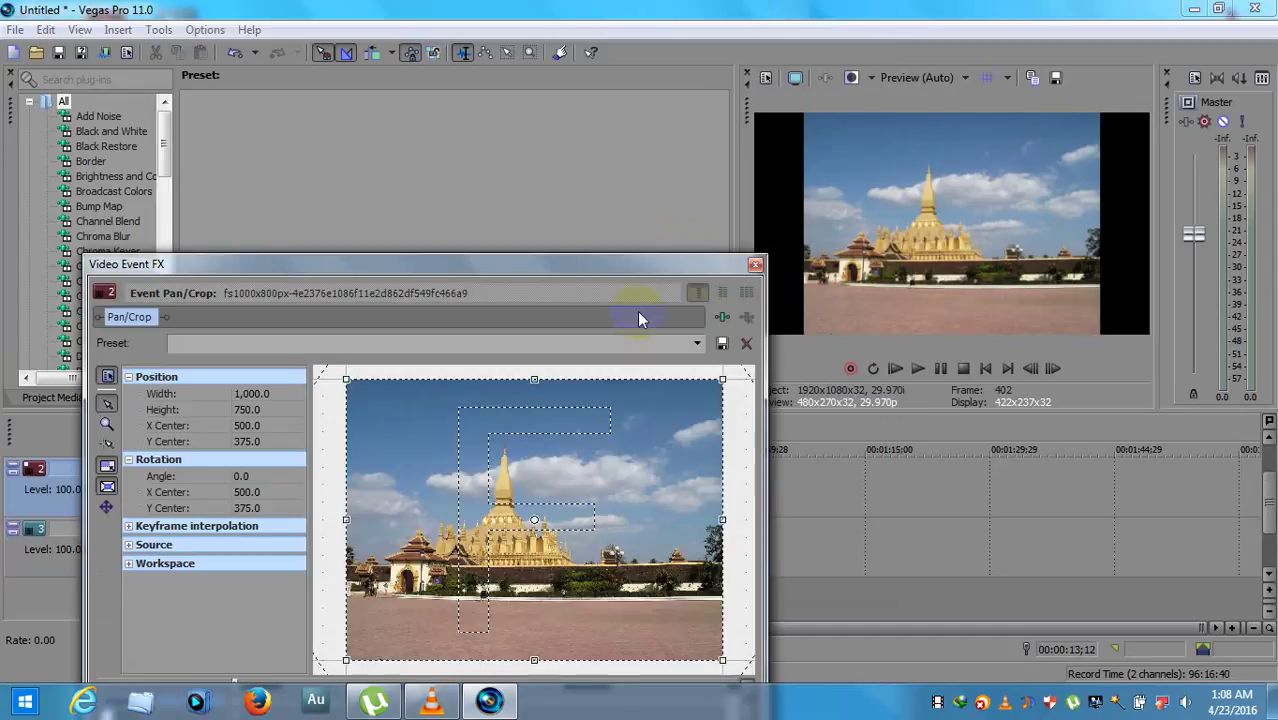
Step: Apply the 16:9 Widescreen TV aspect ratio crop preset to the temple event and close its Pan/Crop settings
{"action": "left_click", "coordinate": [697, 343]}
{"action": "left_click", "coordinate": [565, 397]}
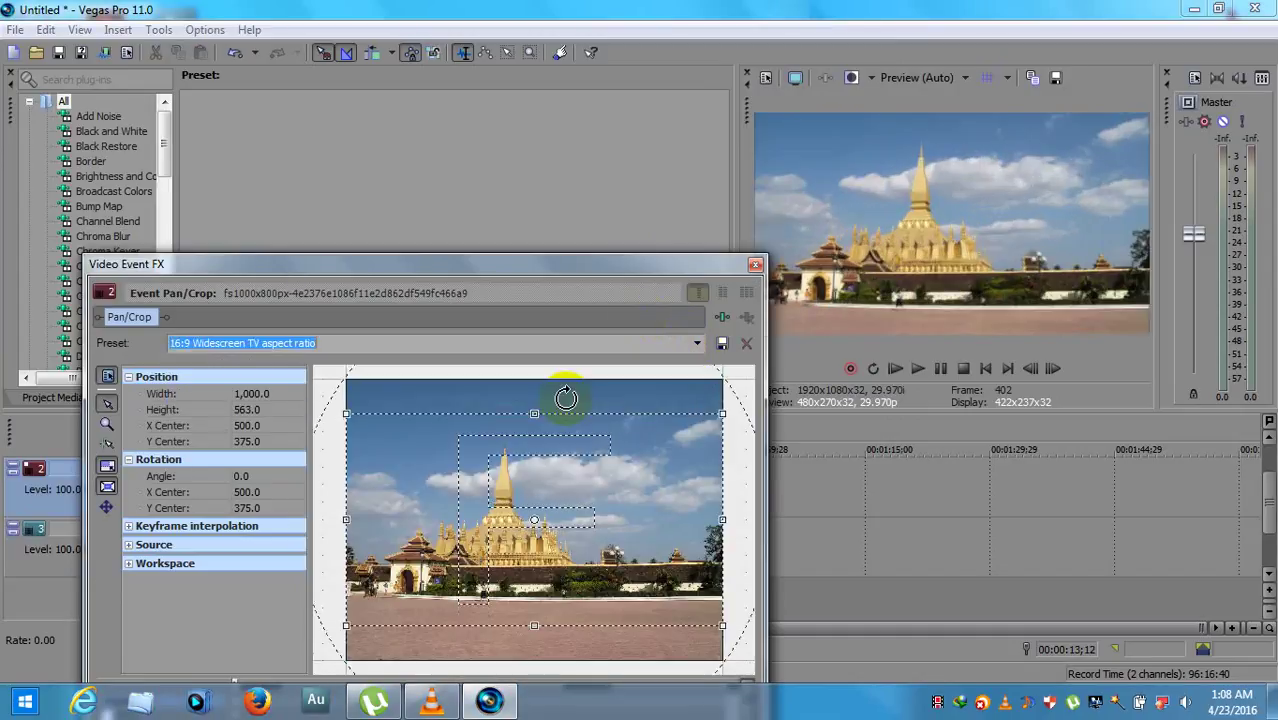
{"action": "left_click", "coordinate": [755, 266]}
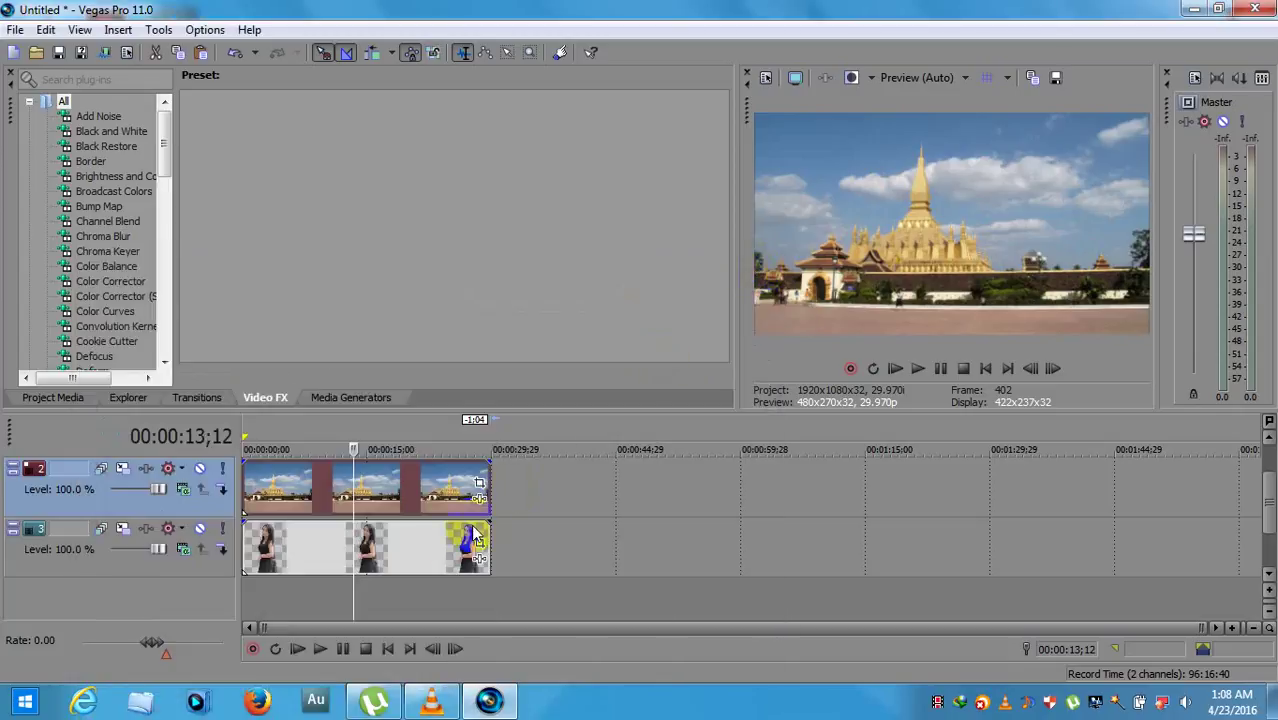
Step: Swap the two events between tracks so the woman sits above the temple, both starting at the timeline's beginning
{"action": "left_click", "coordinate": [422, 547]}
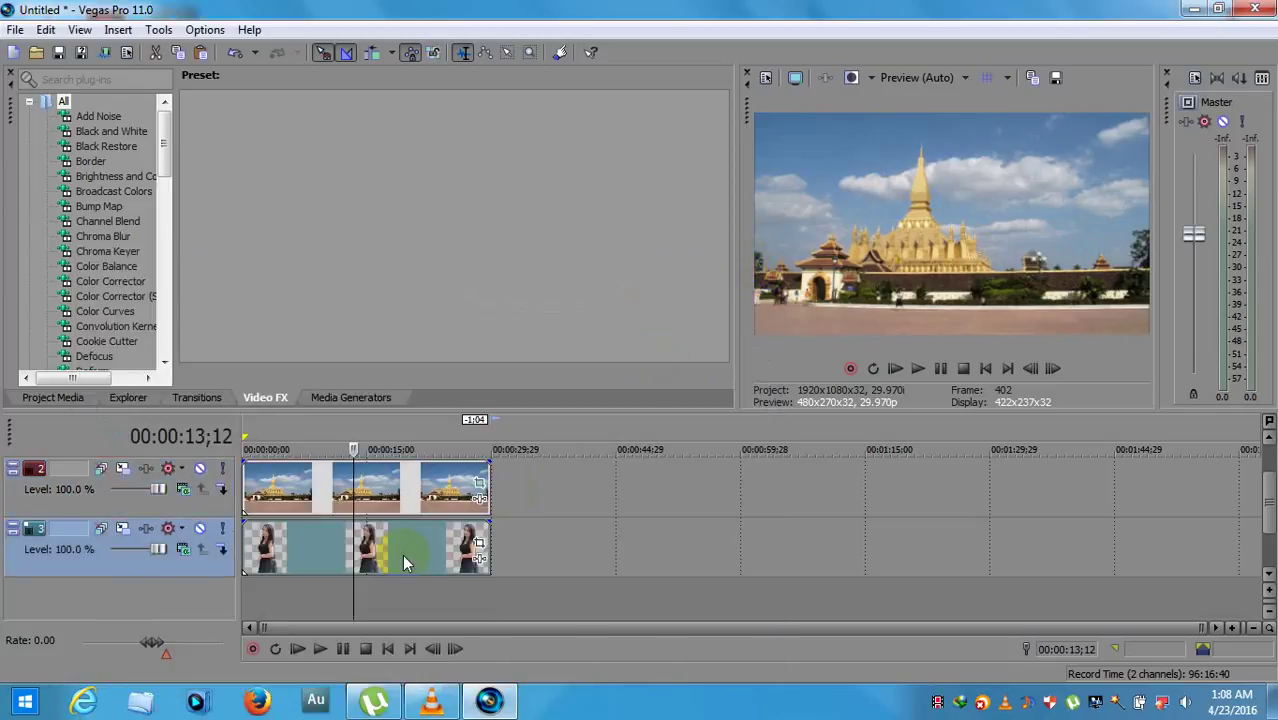
{"action": "left_click_drag", "start_coordinate": [403, 562], "coordinate": [626, 562]}
{"action": "left_click", "coordinate": [363, 500]}
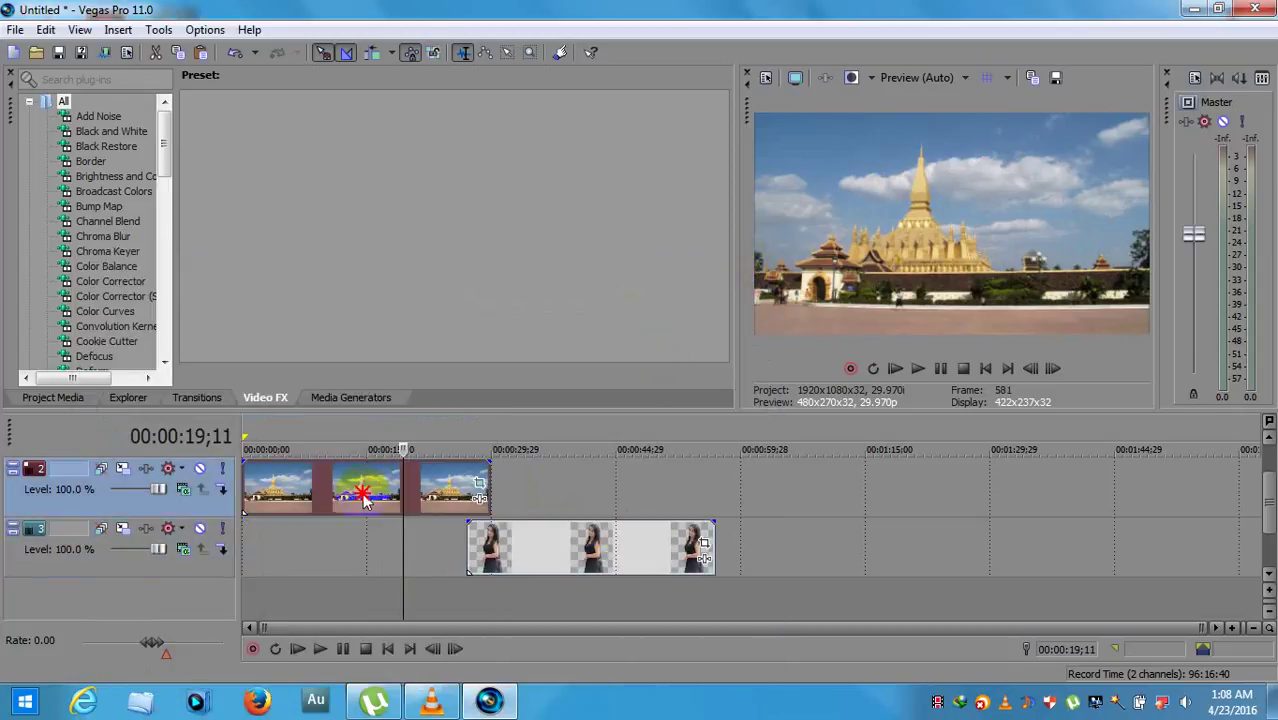
{"action": "left_click_drag", "start_coordinate": [343, 555], "coordinate": [345, 553]}
{"action": "left_click_drag", "start_coordinate": [528, 542], "coordinate": [315, 507]}
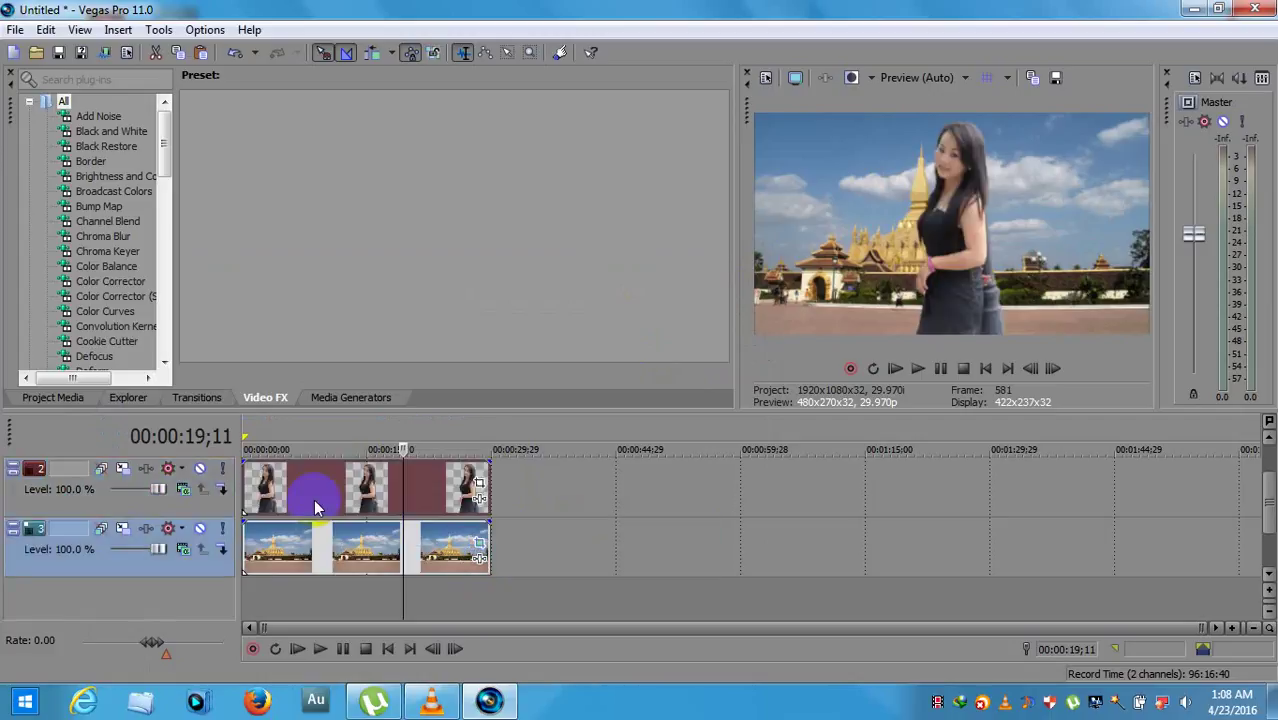
Step: Crop the woman's event to 16:9 Widescreen TV, enlarge the frame to about 1,478 × 832, and shift it to place her right of the temple
{"action": "left_click", "coordinate": [478, 488]}
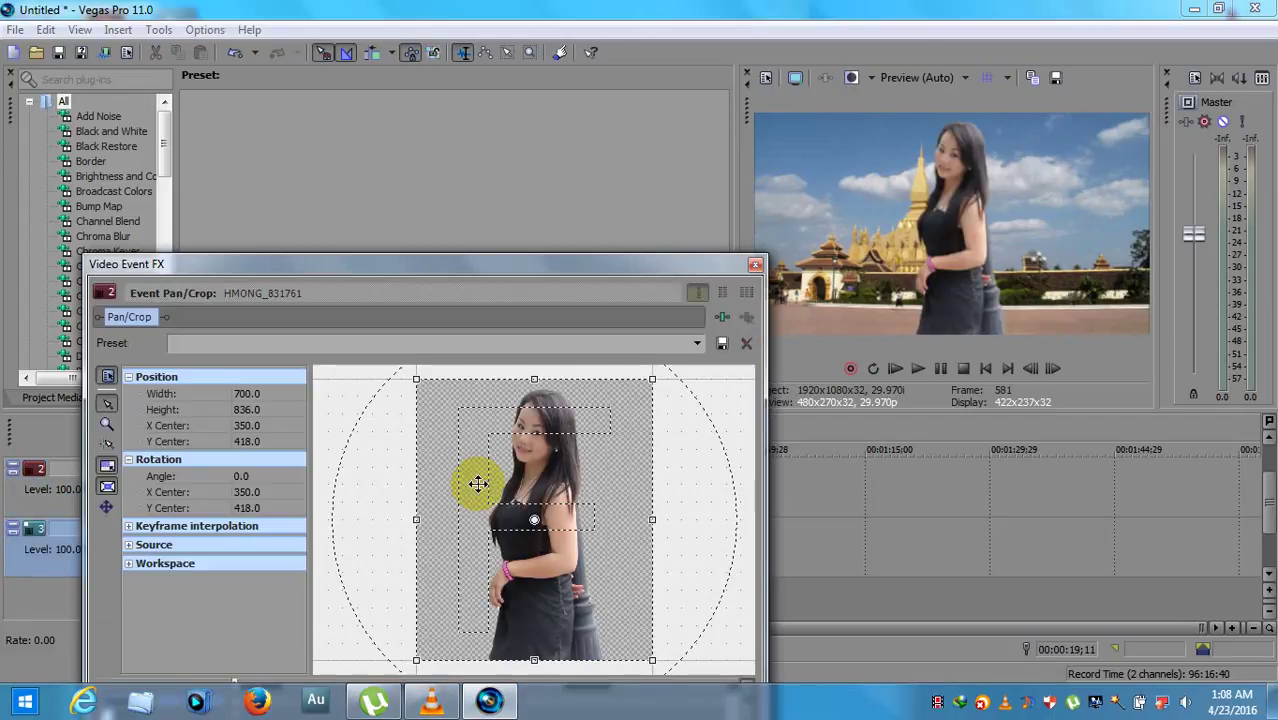
{"action": "left_click", "coordinate": [697, 343]}
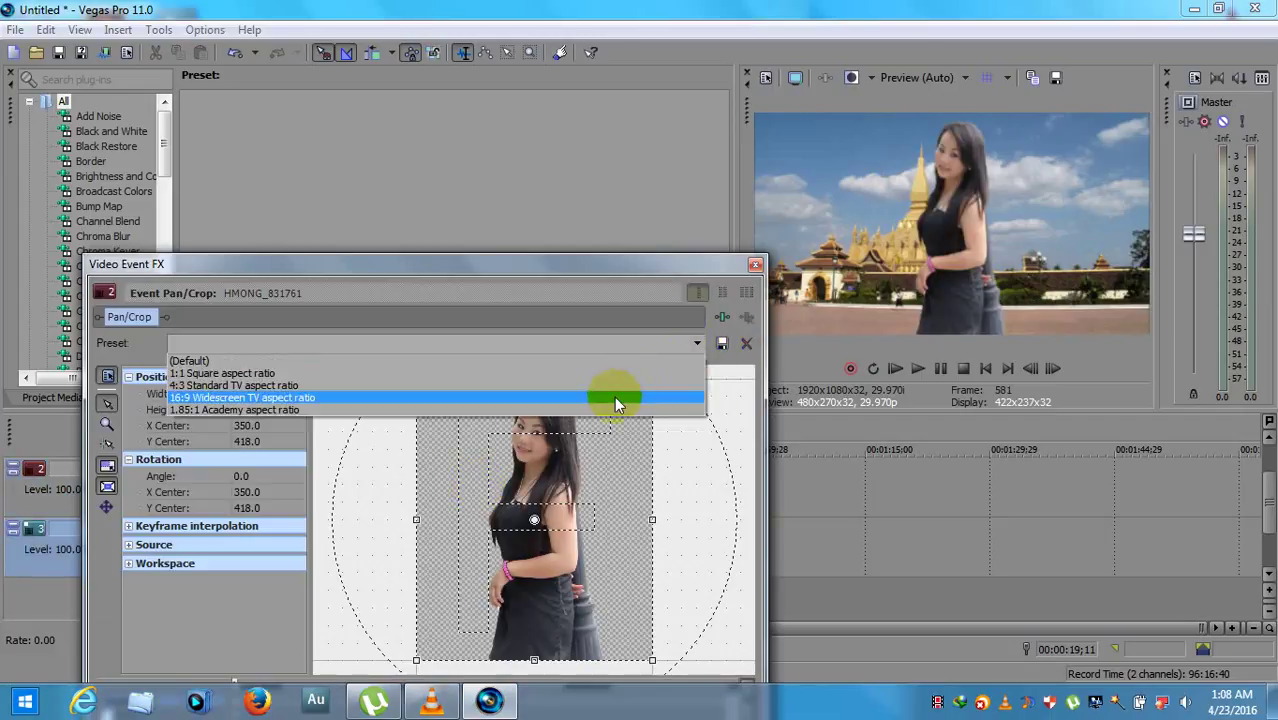
{"action": "left_click", "coordinate": [614, 396]}
{"action": "left_click_drag", "start_coordinate": [585, 264], "coordinate": [500, 125]}
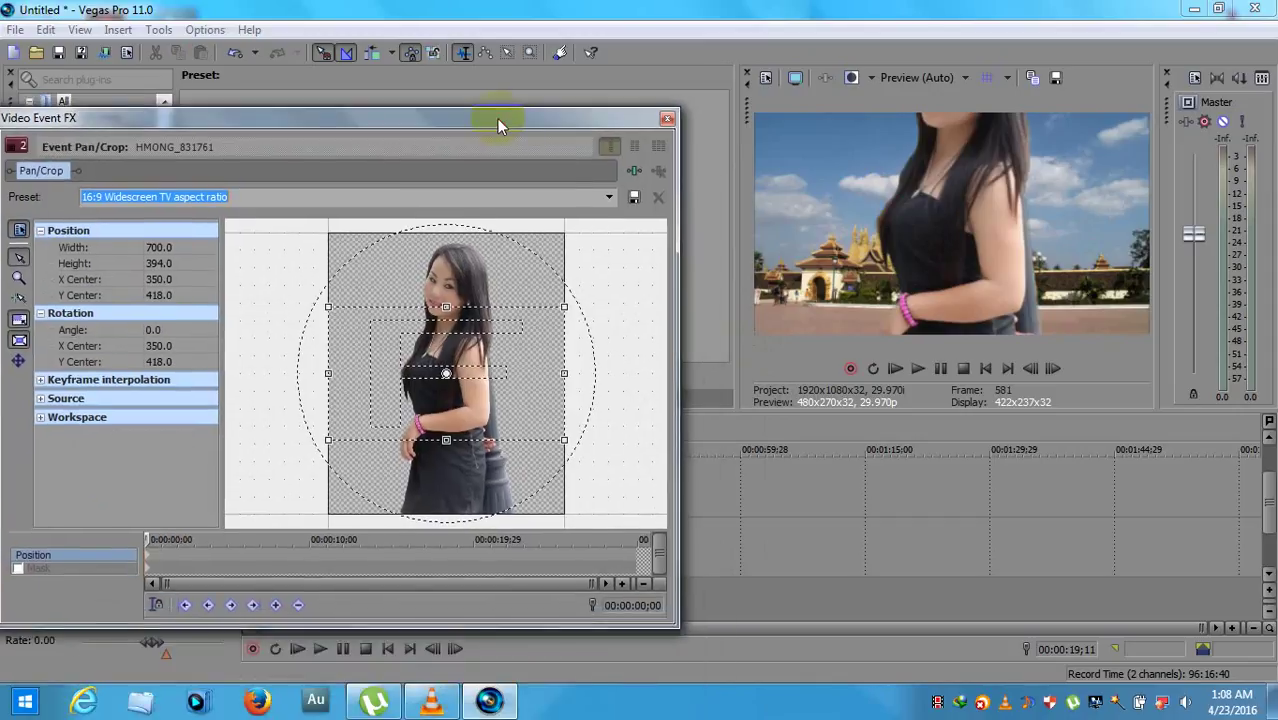
{"action": "left_click_drag", "start_coordinate": [566, 370], "coordinate": [662, 428]}
{"action": "left_click_drag", "start_coordinate": [572, 402], "coordinate": [423, 404]}
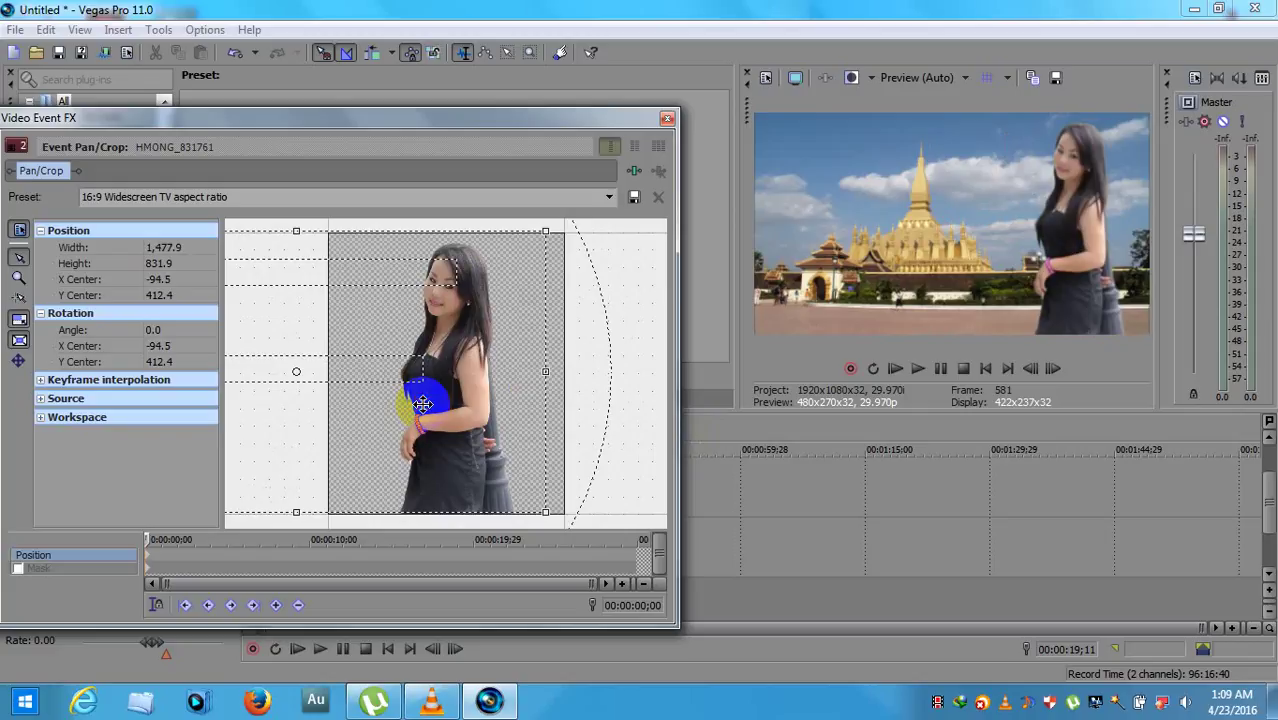
{"action": "left_click", "coordinate": [667, 121]}
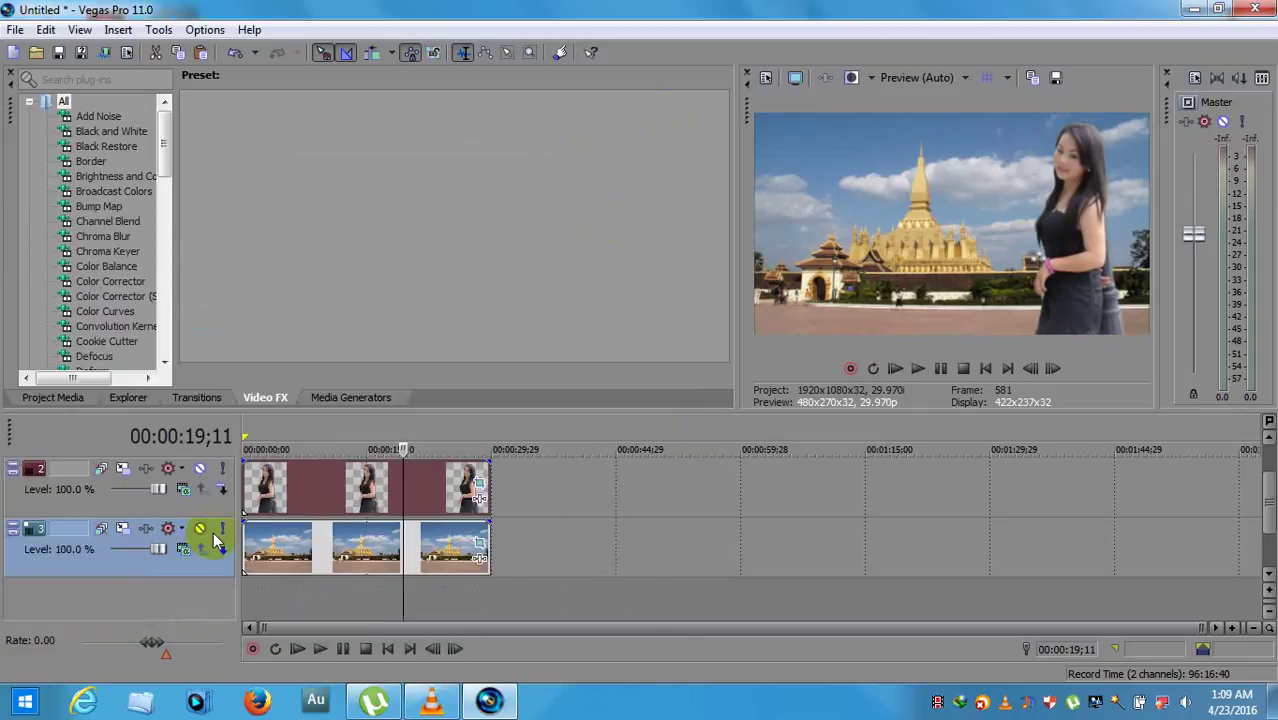
{"action": "right_click", "coordinate": [198, 512]}
{"action": "left_click", "coordinate": [577, 505]}
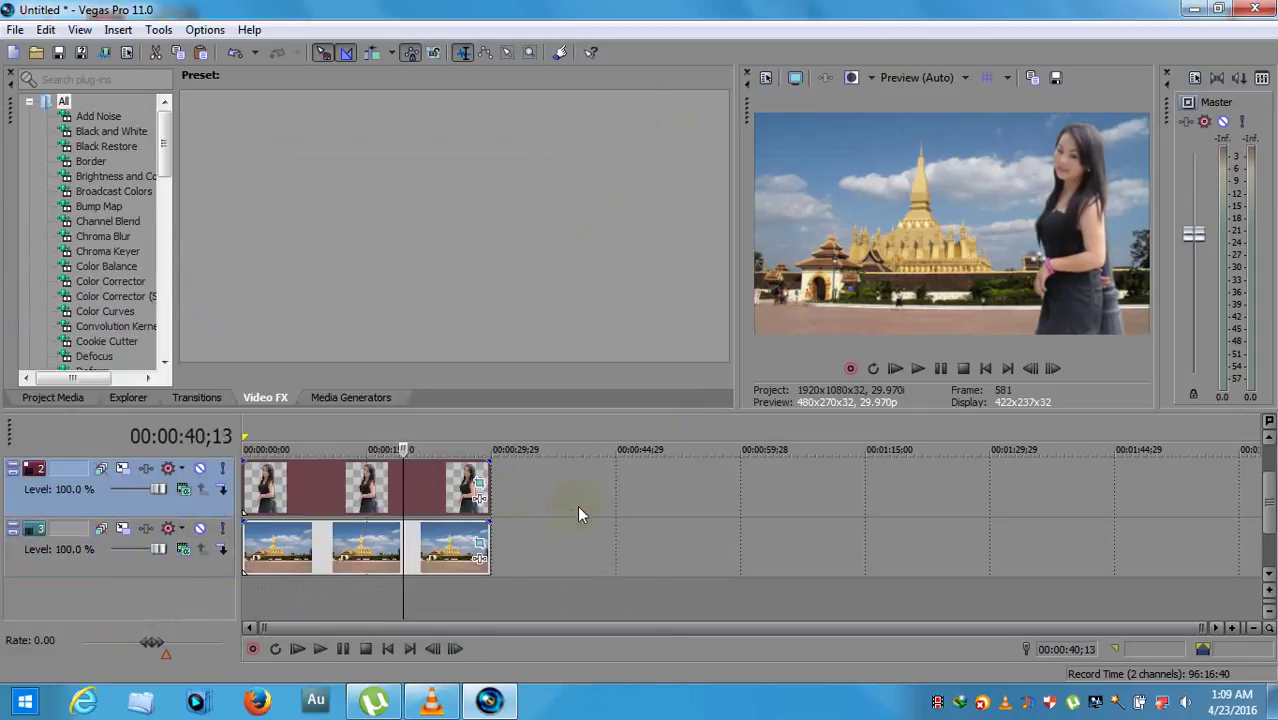
{"action": "left_click", "coordinate": [350, 482]}
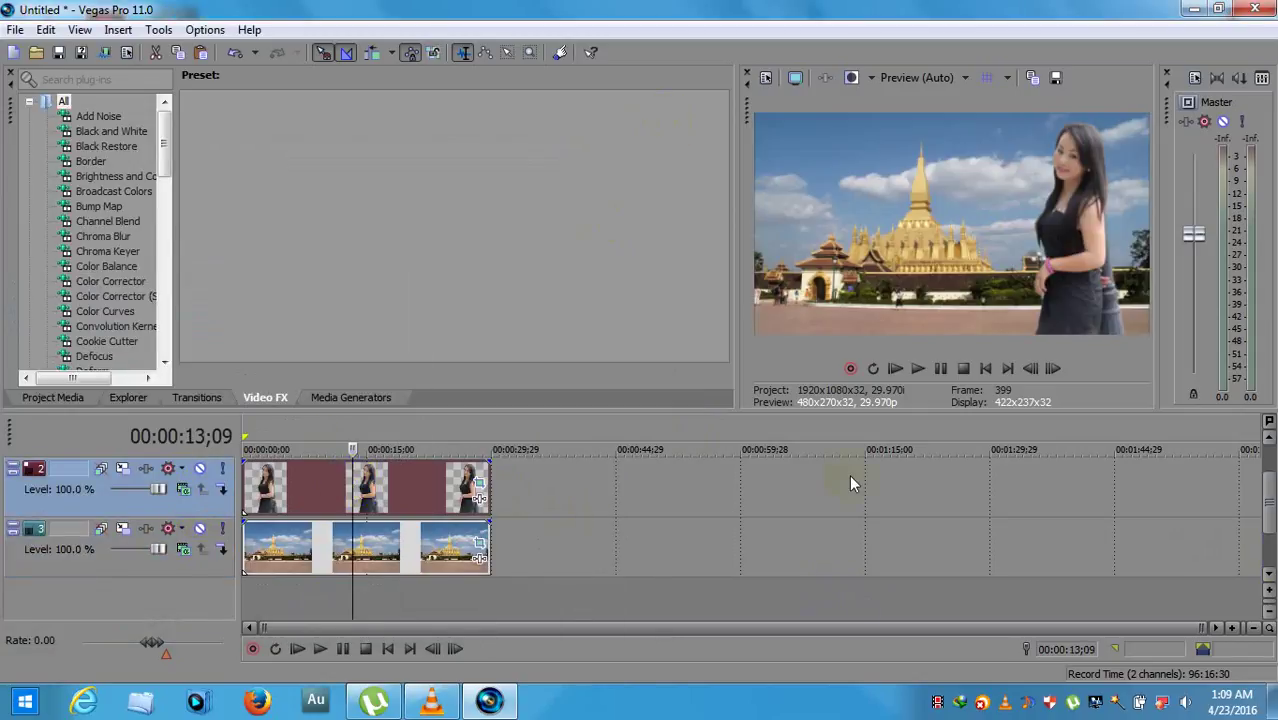
Step: Target empty track 1 near the timeline start and browse E:\3D\New folder (2) for an image to add
{"action": "left_click_drag", "start_coordinate": [1273, 548], "coordinate": [1272, 462]}
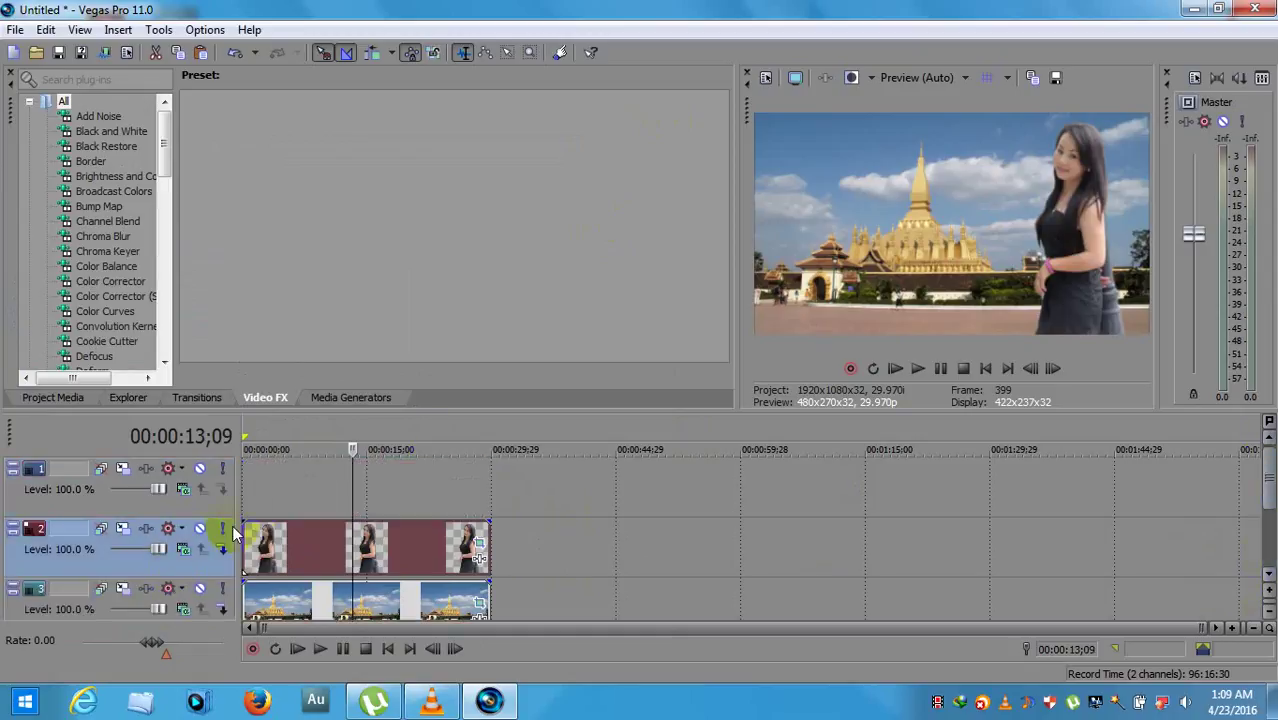
{"action": "left_click", "coordinate": [257, 510]}
{"action": "left_click", "coordinate": [35, 54]}
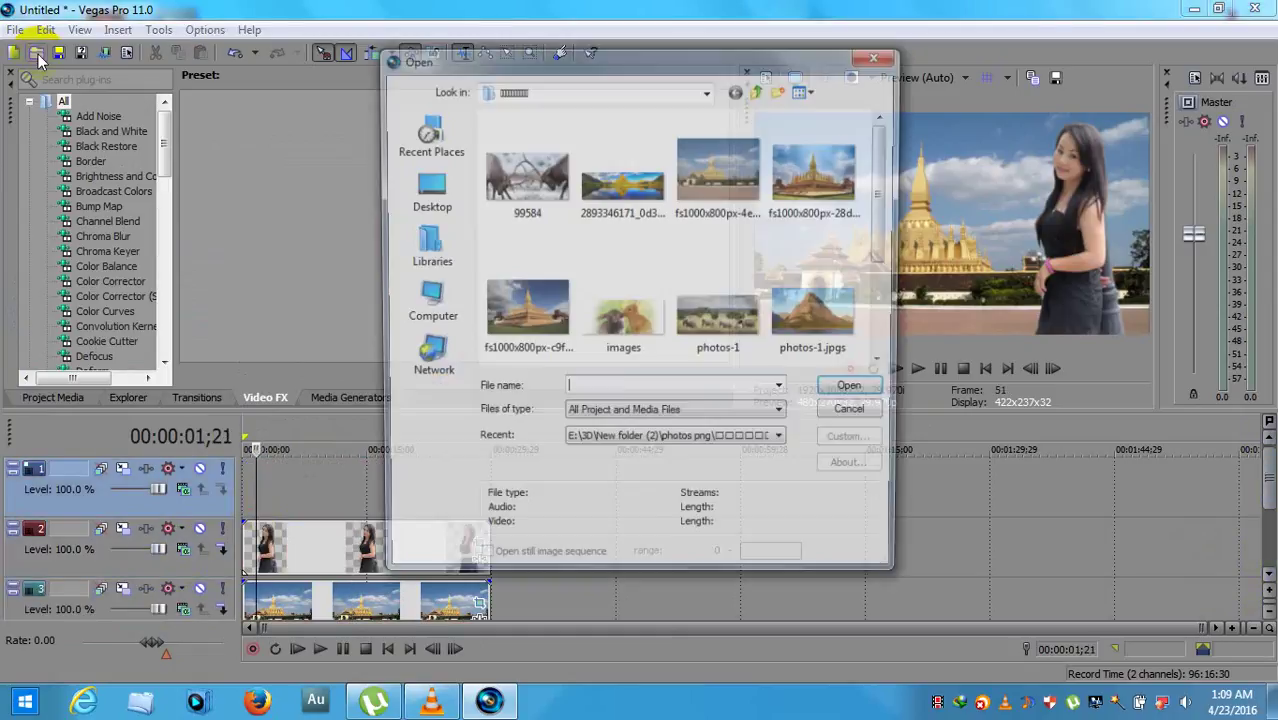
{"action": "left_click", "coordinate": [444, 205]}
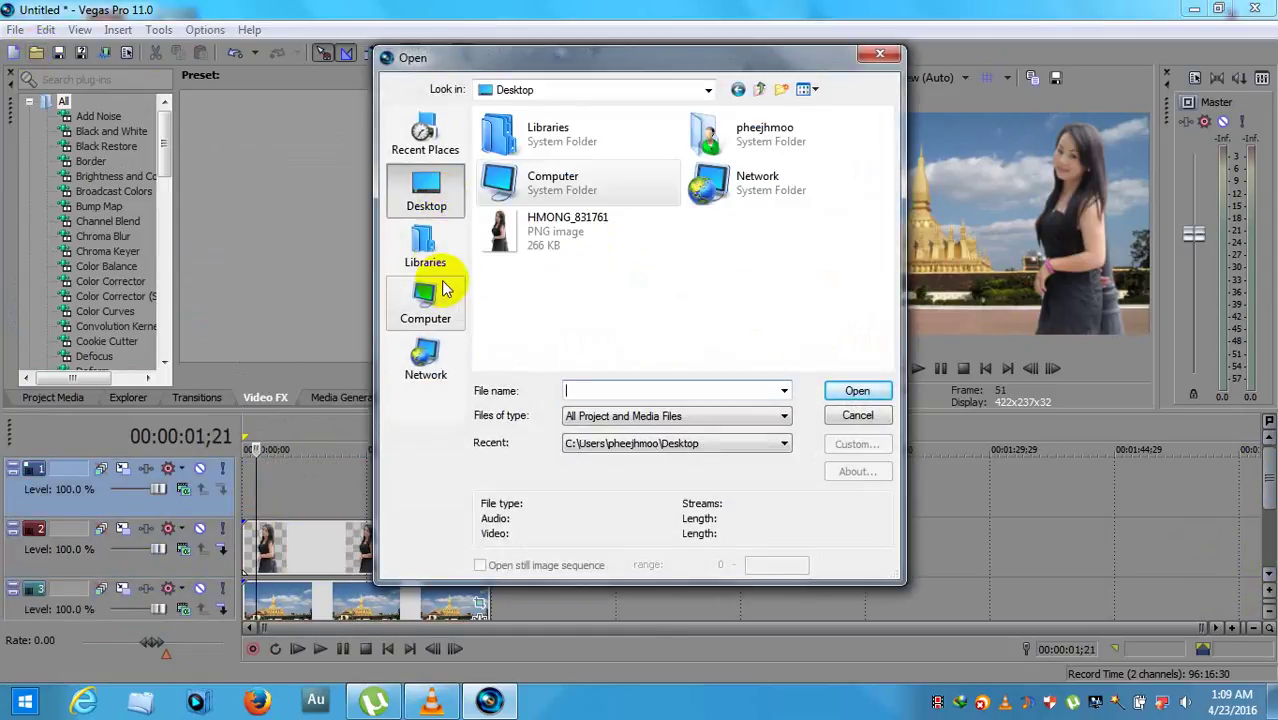
{"action": "double_click", "coordinate": [545, 180]}
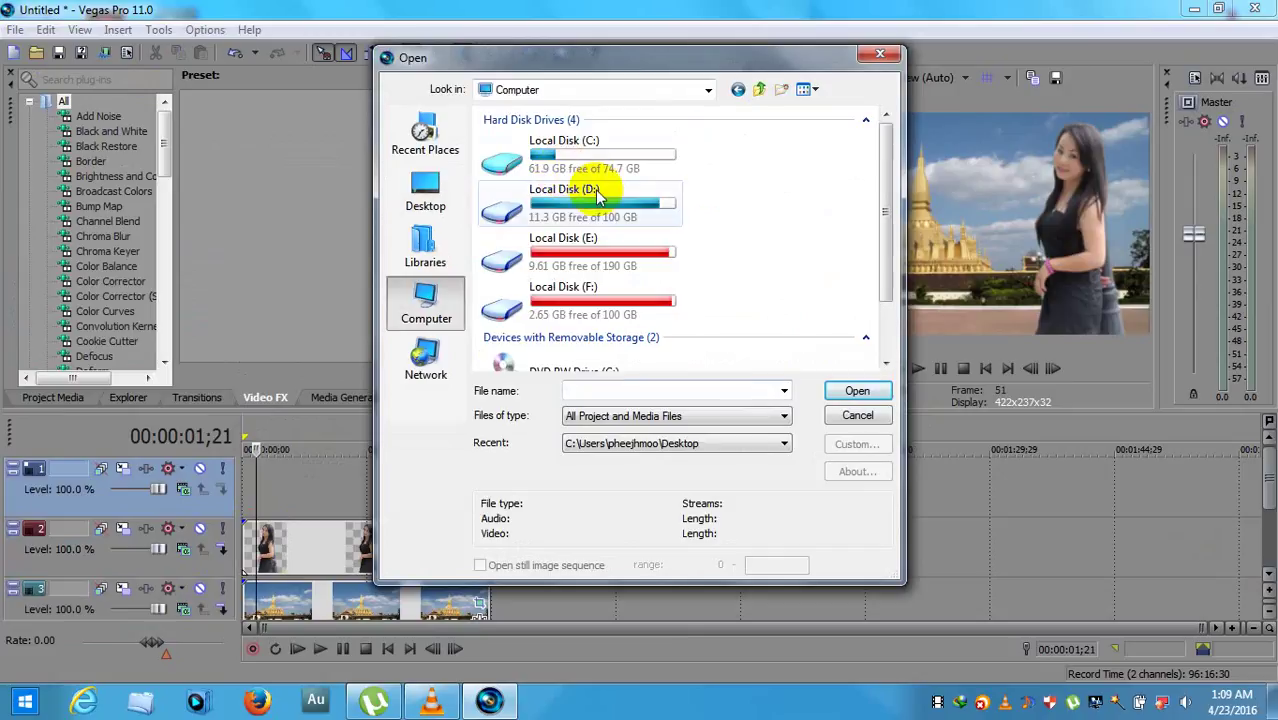
{"action": "double_click", "coordinate": [650, 251]}
{"action": "double_click", "coordinate": [560, 130]}
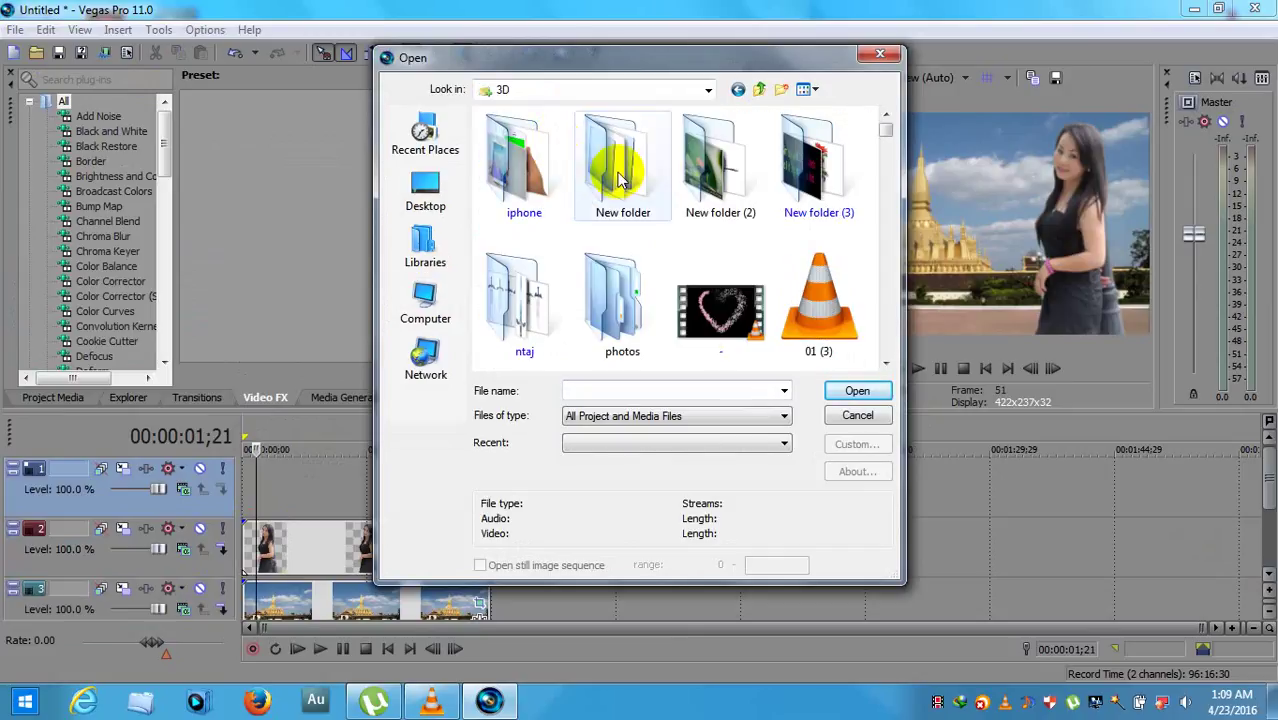
{"action": "double_click", "coordinate": [708, 170]}
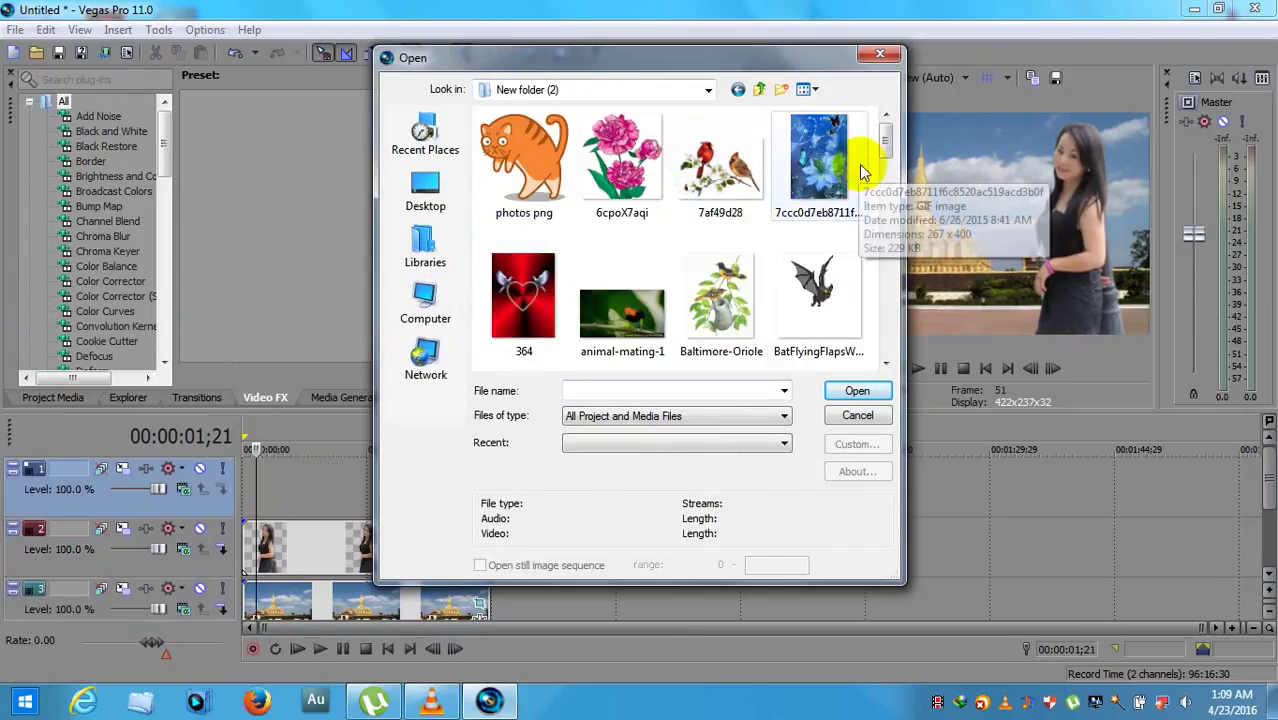
{"action": "left_click_drag", "start_coordinate": [884, 143], "coordinate": [826, 118]}
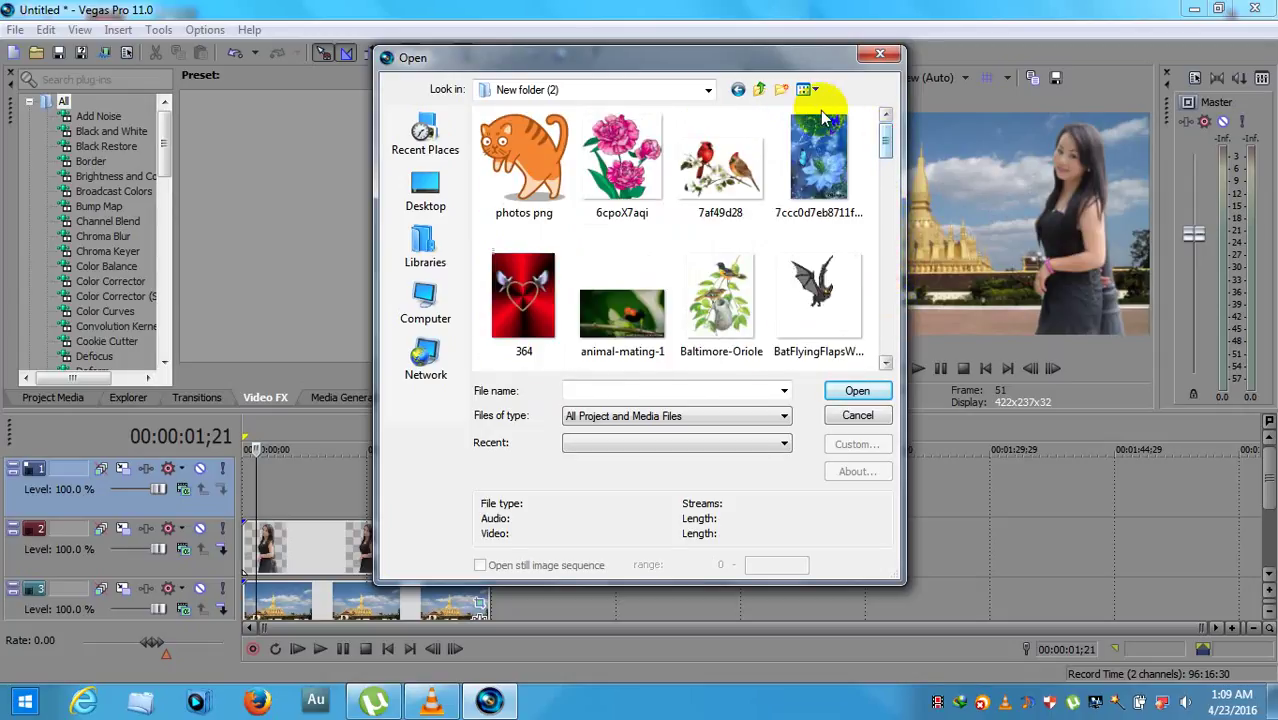
Step: Import the green grass image whose name starts with favicon-f3c7a46d from New folder (3) in the 3D folder onto track 1
{"action": "left_click", "coordinate": [738, 91]}
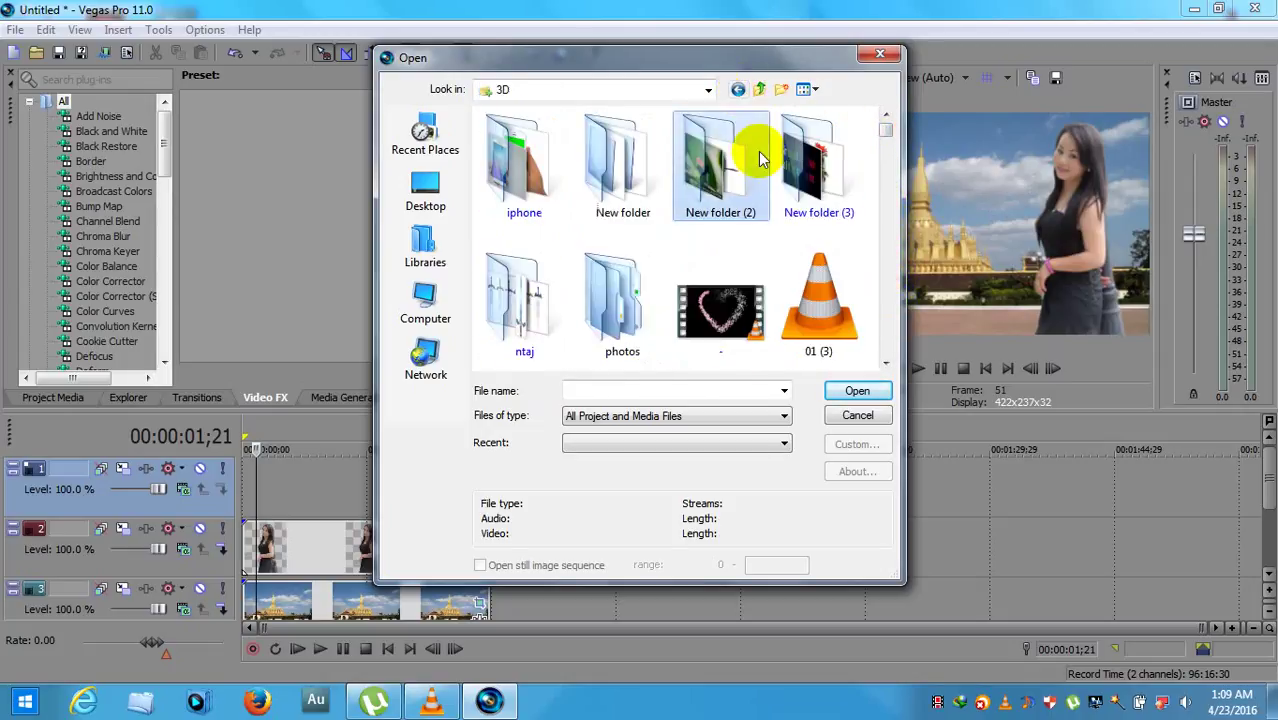
{"action": "double_click", "coordinate": [797, 176]}
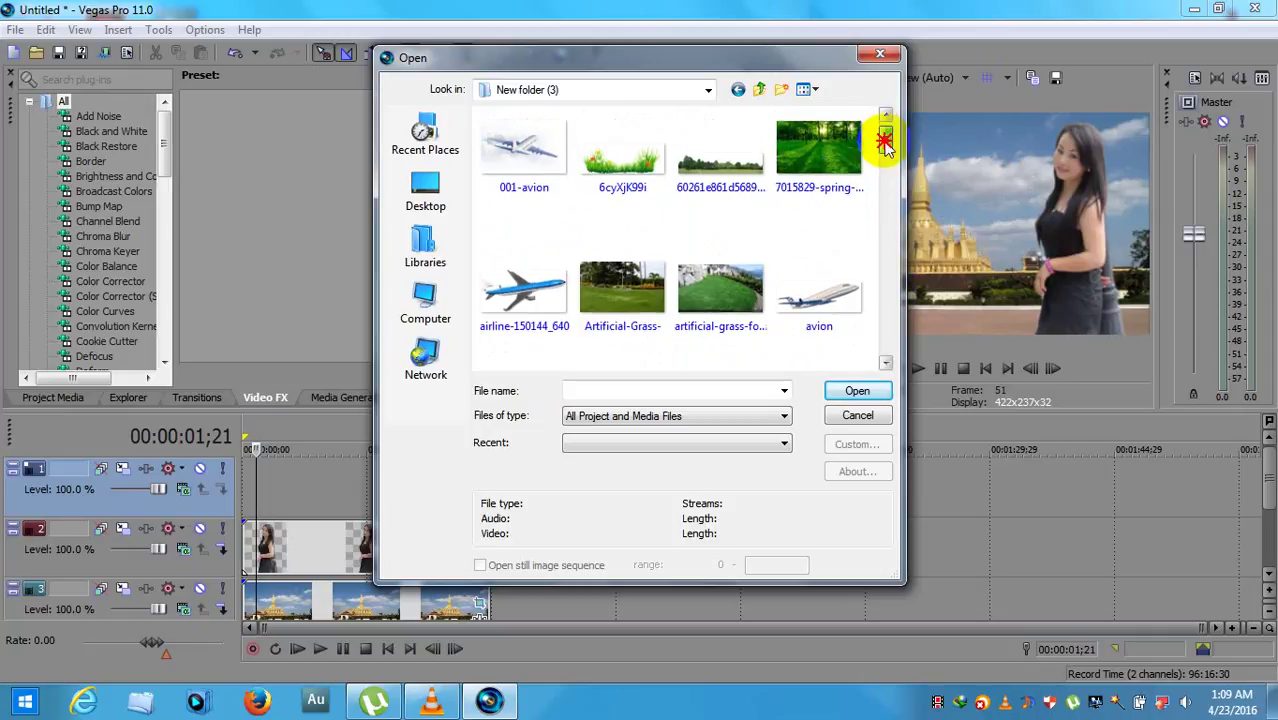
{"action": "left_click_drag", "start_coordinate": [887, 130], "coordinate": [893, 194]}
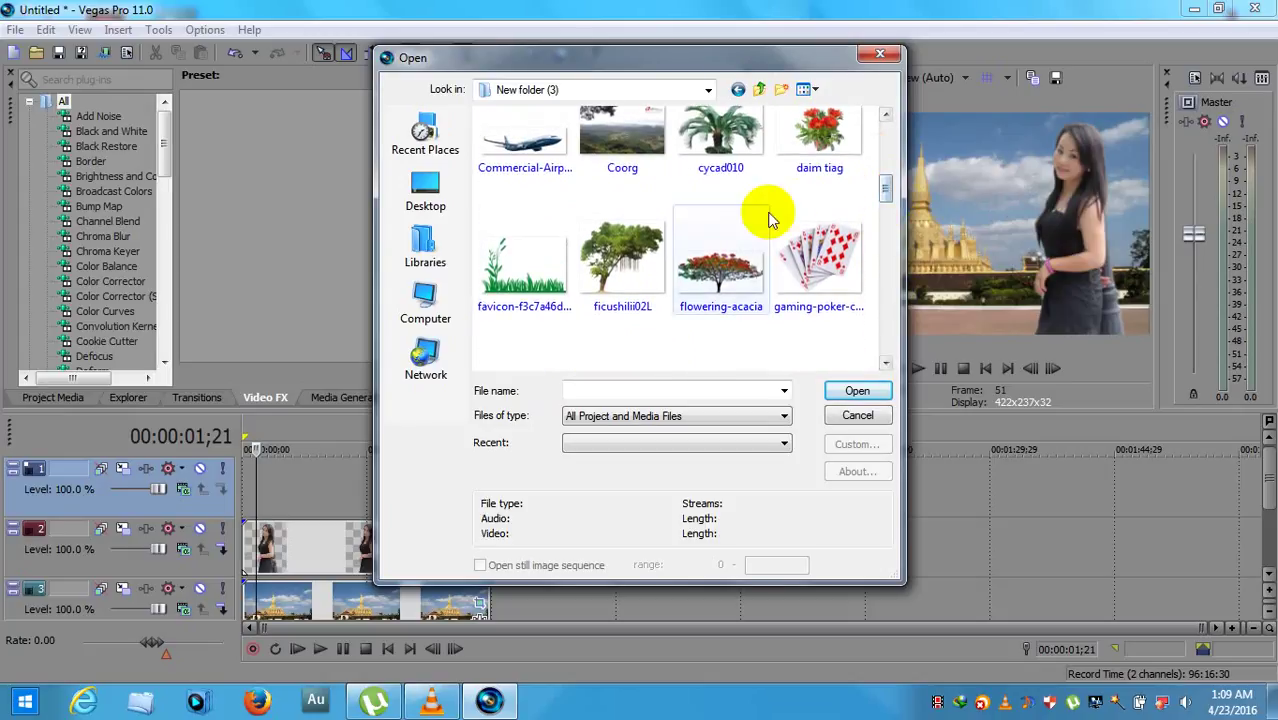
{"action": "left_click", "coordinate": [510, 283]}
{"action": "double_click", "coordinate": [510, 283]}
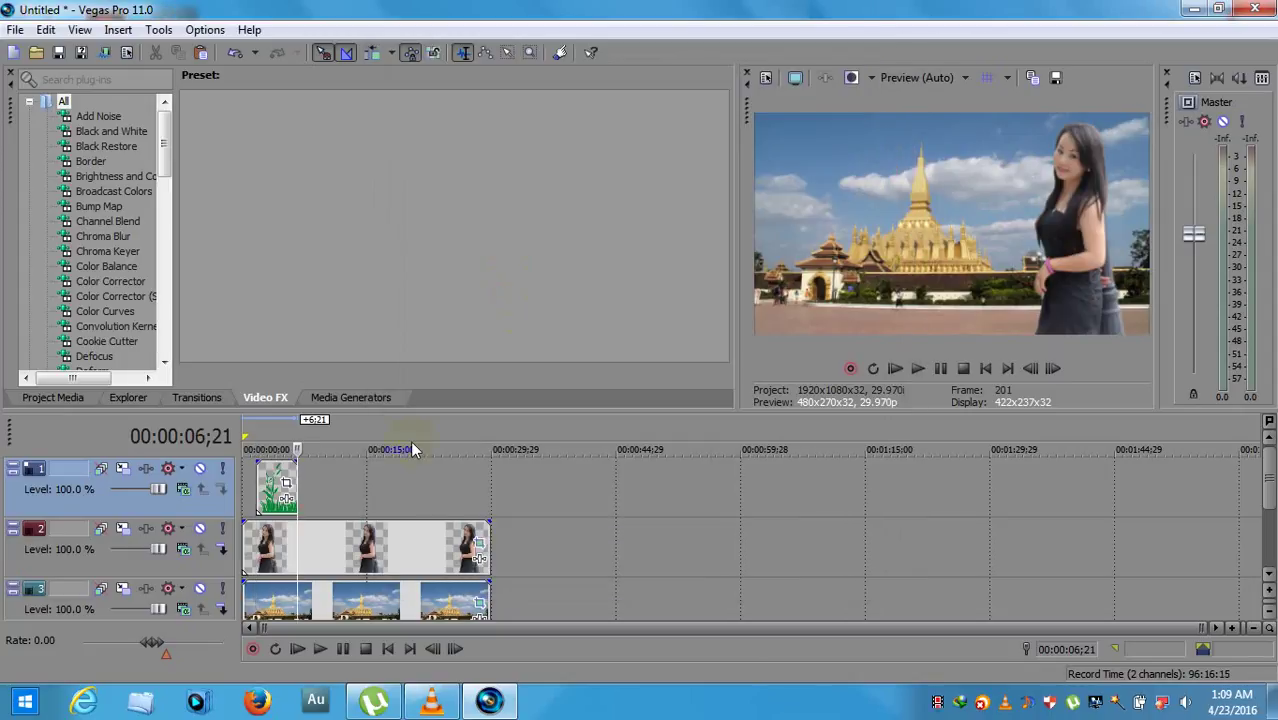
Step: Move the grass event to the timeline start and extend its end to match the woman's event
{"action": "left_click_drag", "start_coordinate": [296, 478], "coordinate": [470, 474]}
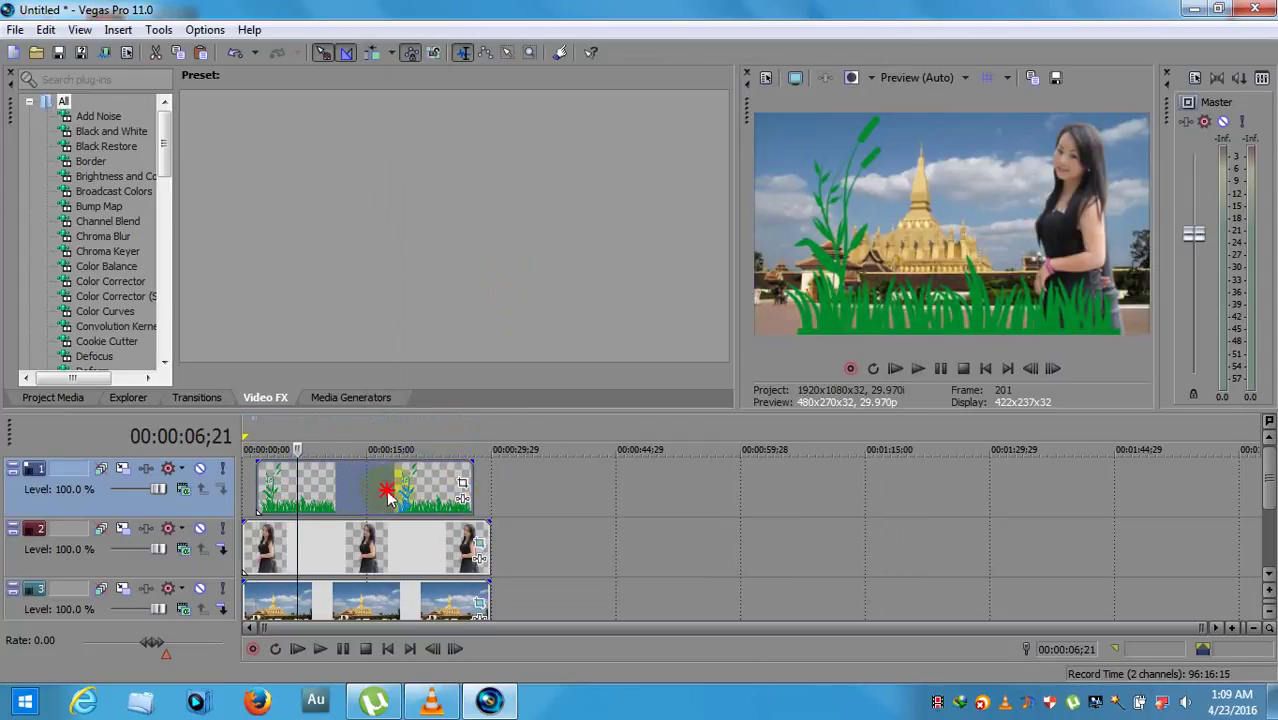
{"action": "left_click_drag", "start_coordinate": [386, 493], "coordinate": [393, 497]}
{"action": "left_click_drag", "start_coordinate": [455, 470], "coordinate": [487, 479]}
Step: Crop the grass event to 16:9 Widescreen TV, enlarge the frame to about 972 × 548, and shift the grass into the picture's lower-left corner
{"action": "left_click", "coordinate": [479, 486]}
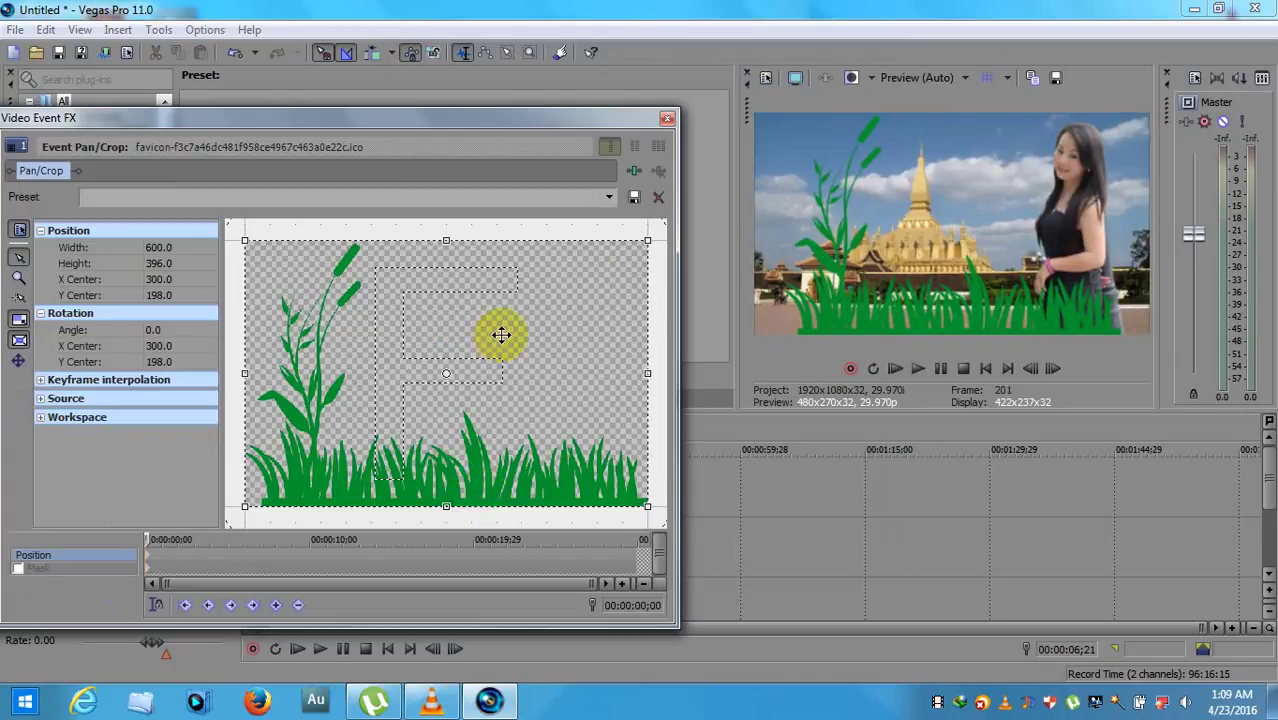
{"action": "left_click", "coordinate": [609, 197]}
{"action": "left_click", "coordinate": [594, 245]}
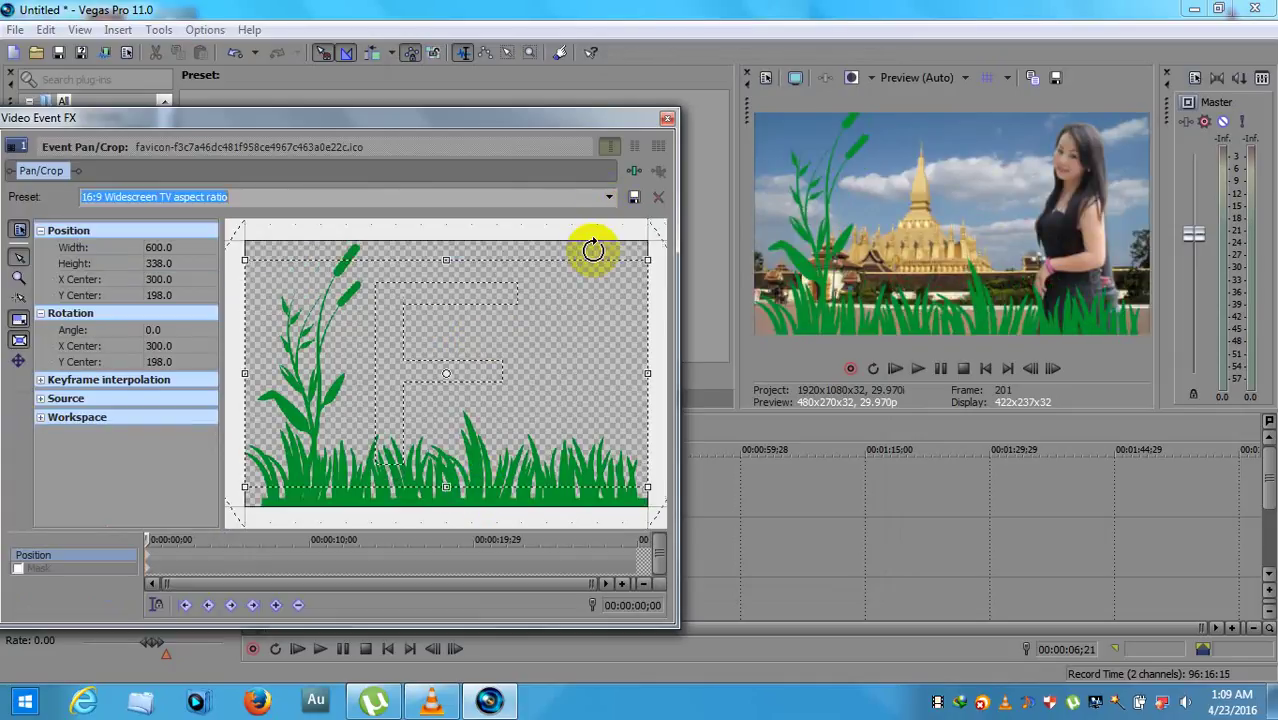
{"action": "left_click_drag", "start_coordinate": [616, 276], "coordinate": [616, 224]}
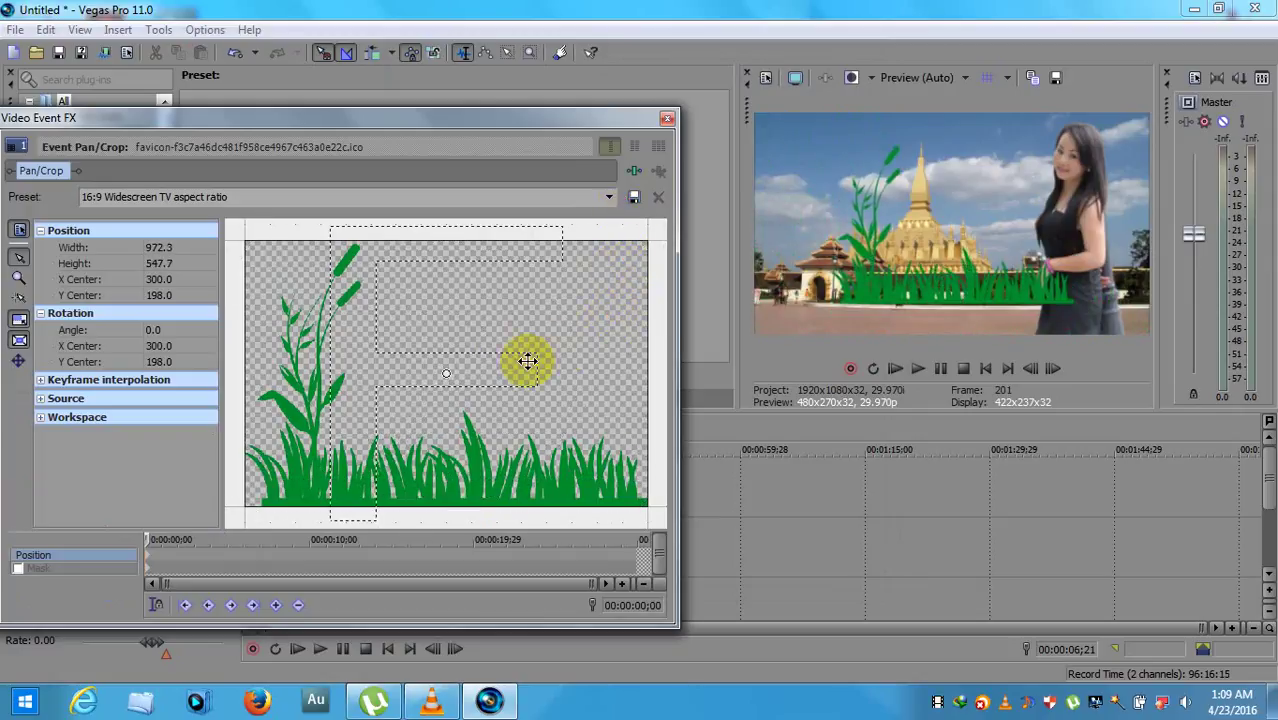
{"action": "left_click_drag", "start_coordinate": [527, 361], "coordinate": [655, 285]}
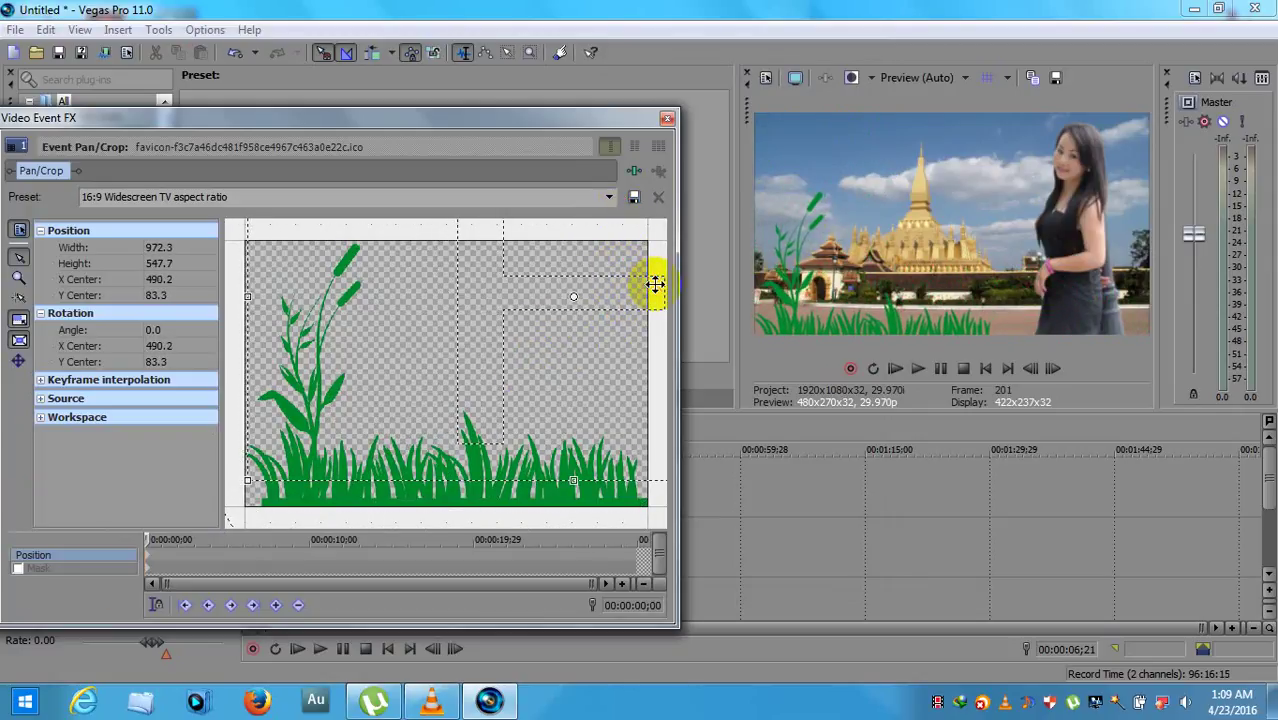
{"action": "left_click", "coordinate": [668, 118]}
Step: Delete the grass event from track 1
{"action": "right_click", "coordinate": [393, 508]}
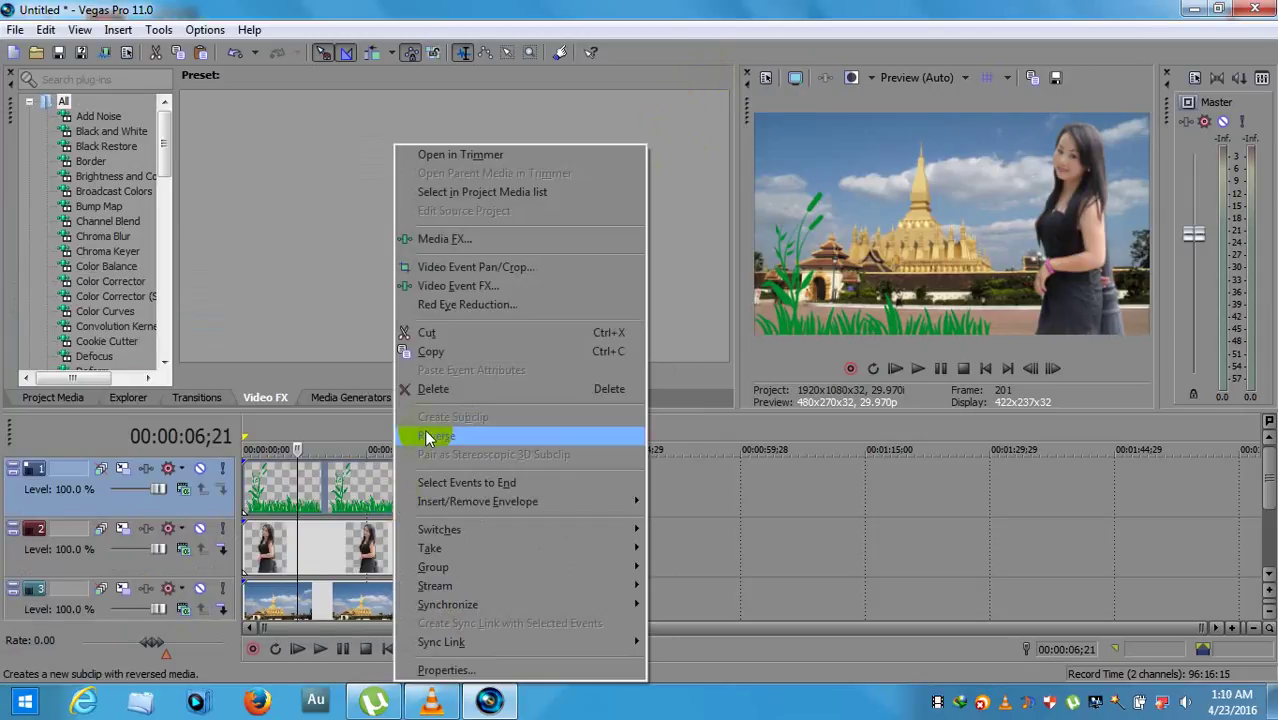
{"action": "left_click", "coordinate": [420, 390]}
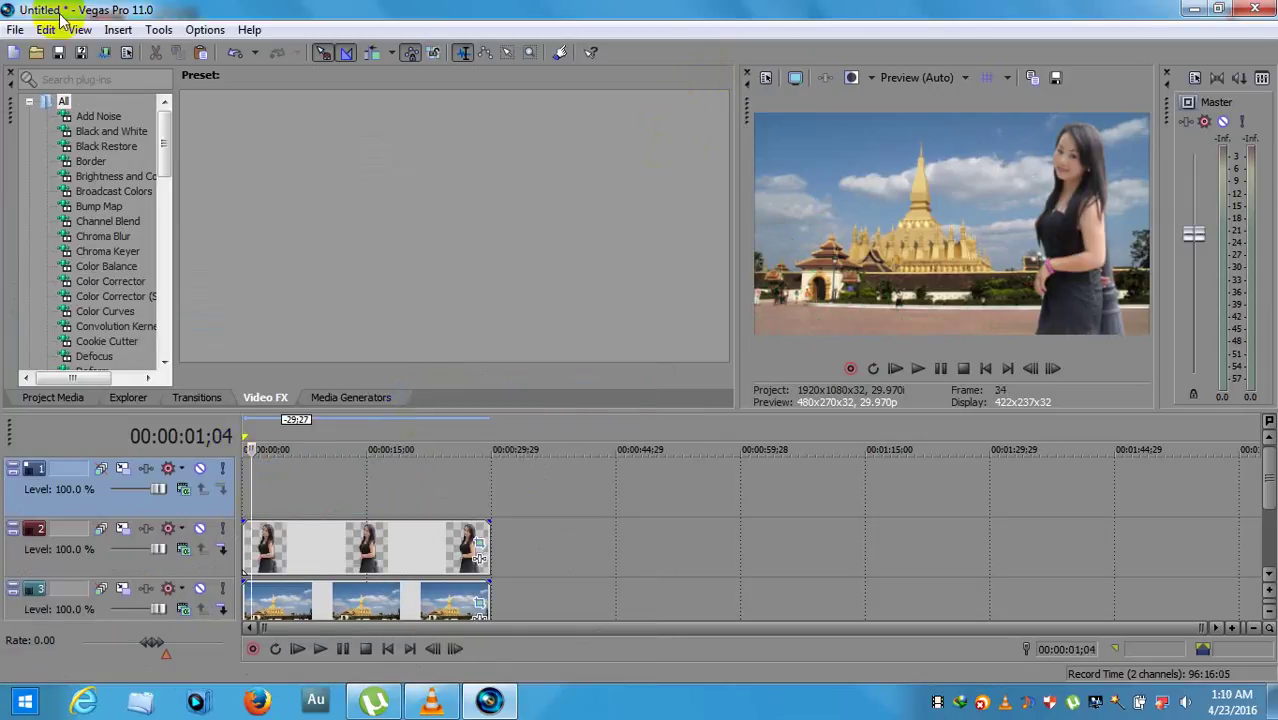
Step: Import a leafy plant cutout image from E:\3D\New folder (2)\photos png onto track 1 near the timeline start
{"action": "left_click", "coordinate": [36, 54]}
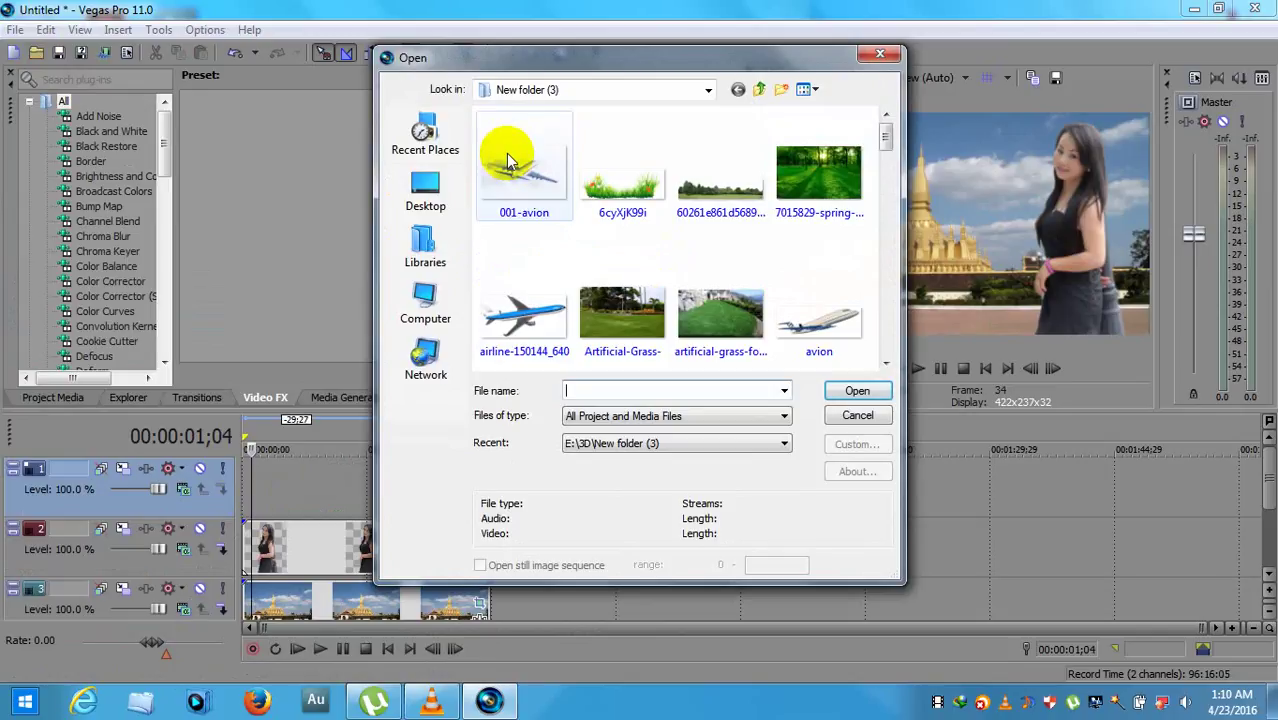
{"action": "left_click", "coordinate": [425, 300]}
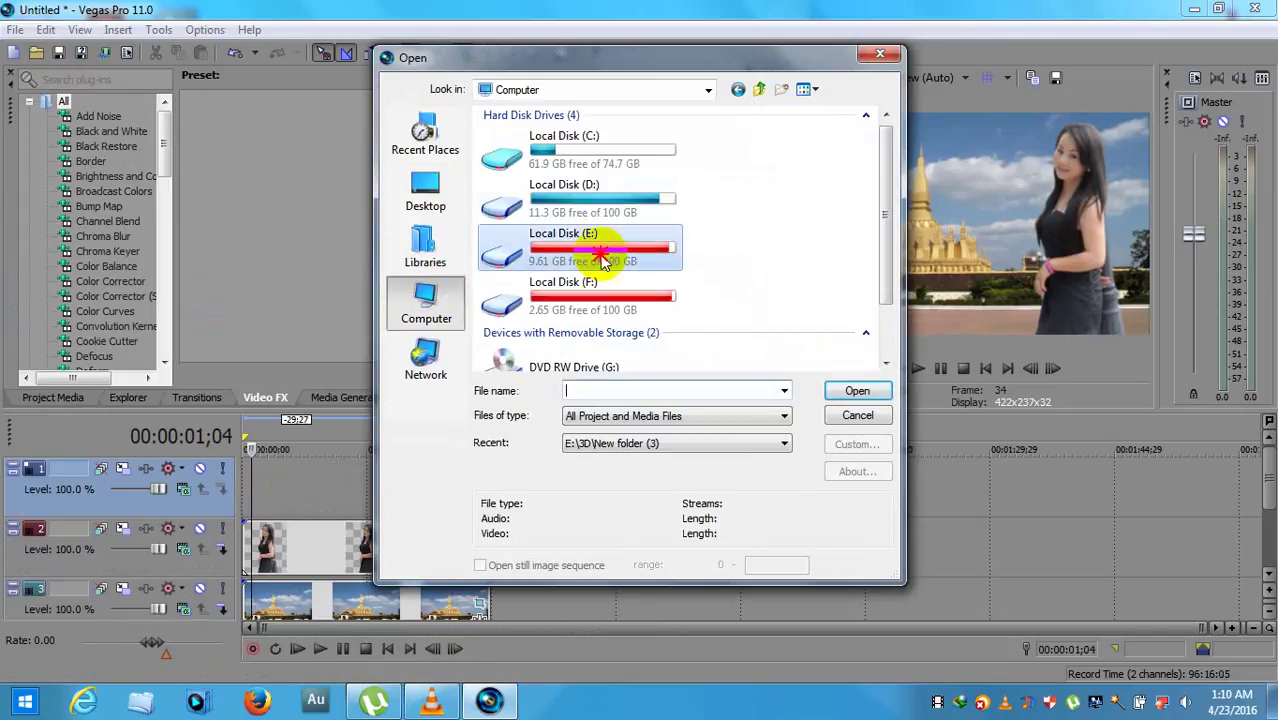
{"action": "double_click", "coordinate": [505, 245]}
{"action": "double_click", "coordinate": [540, 137]}
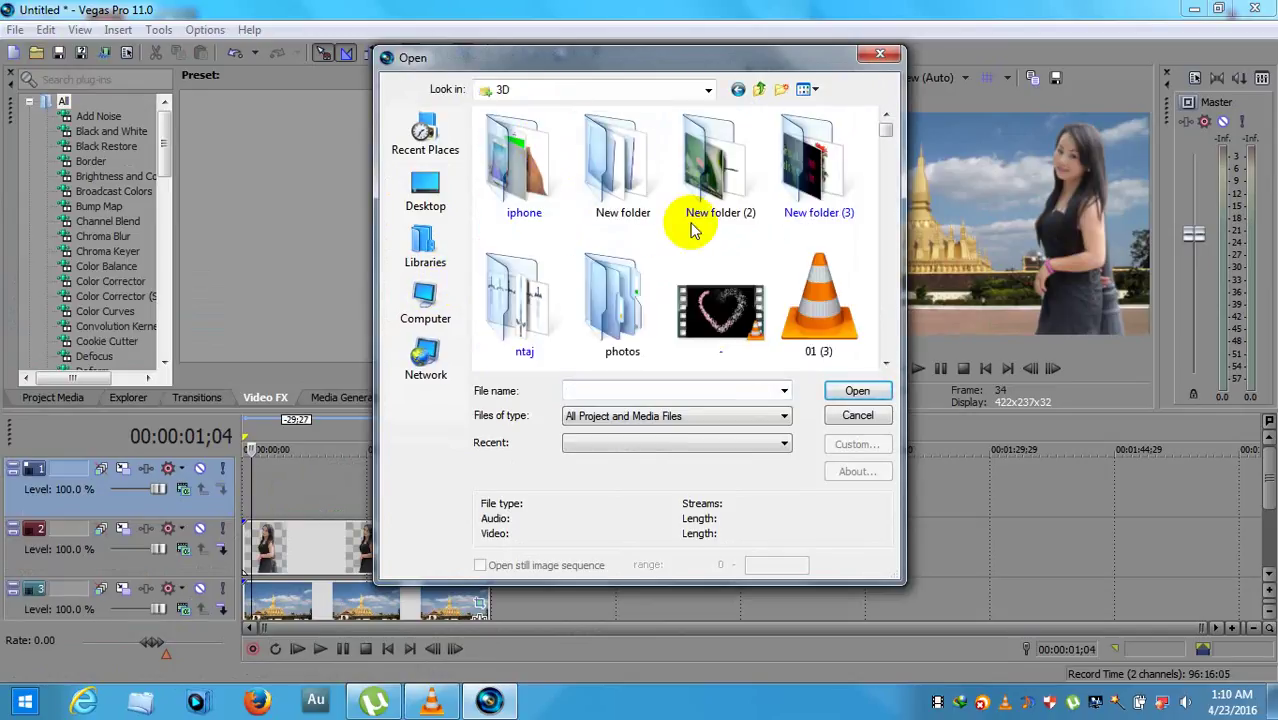
{"action": "double_click", "coordinate": [712, 170]}
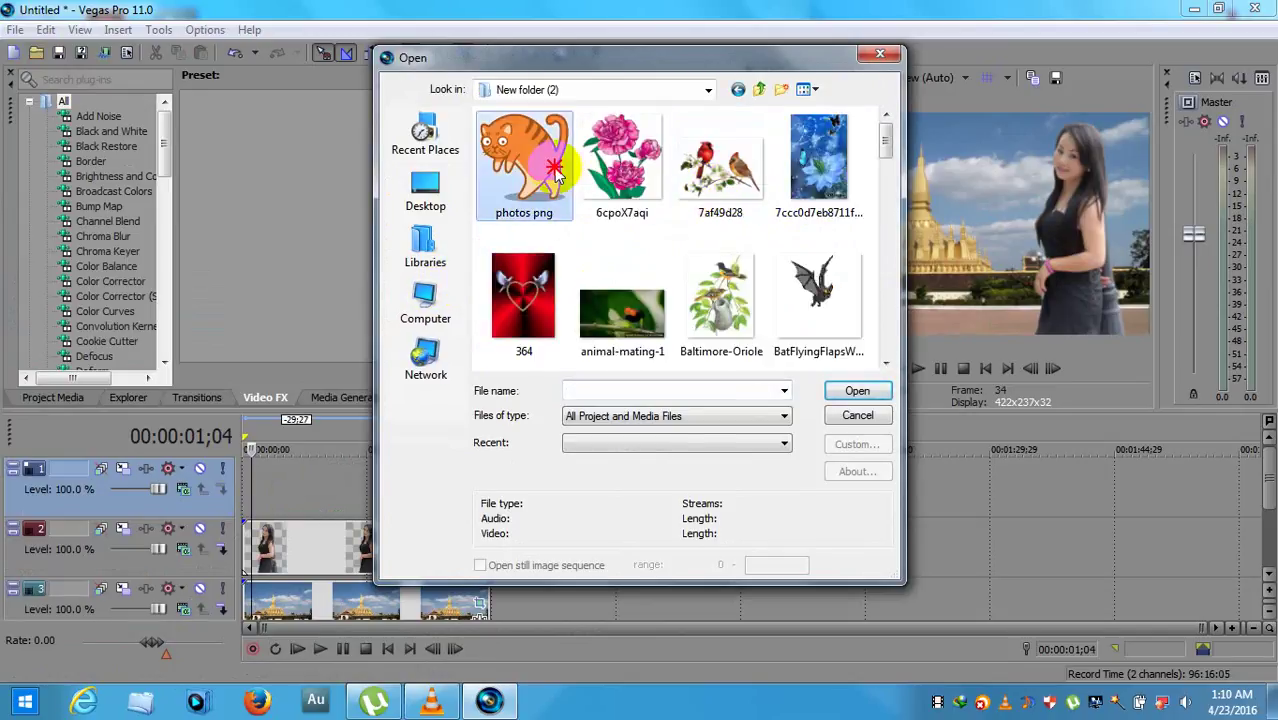
{"action": "double_click", "coordinate": [522, 160]}
{"action": "left_click_drag", "start_coordinate": [886, 125], "coordinate": [879, 266]}
{"action": "double_click", "coordinate": [614, 148]}
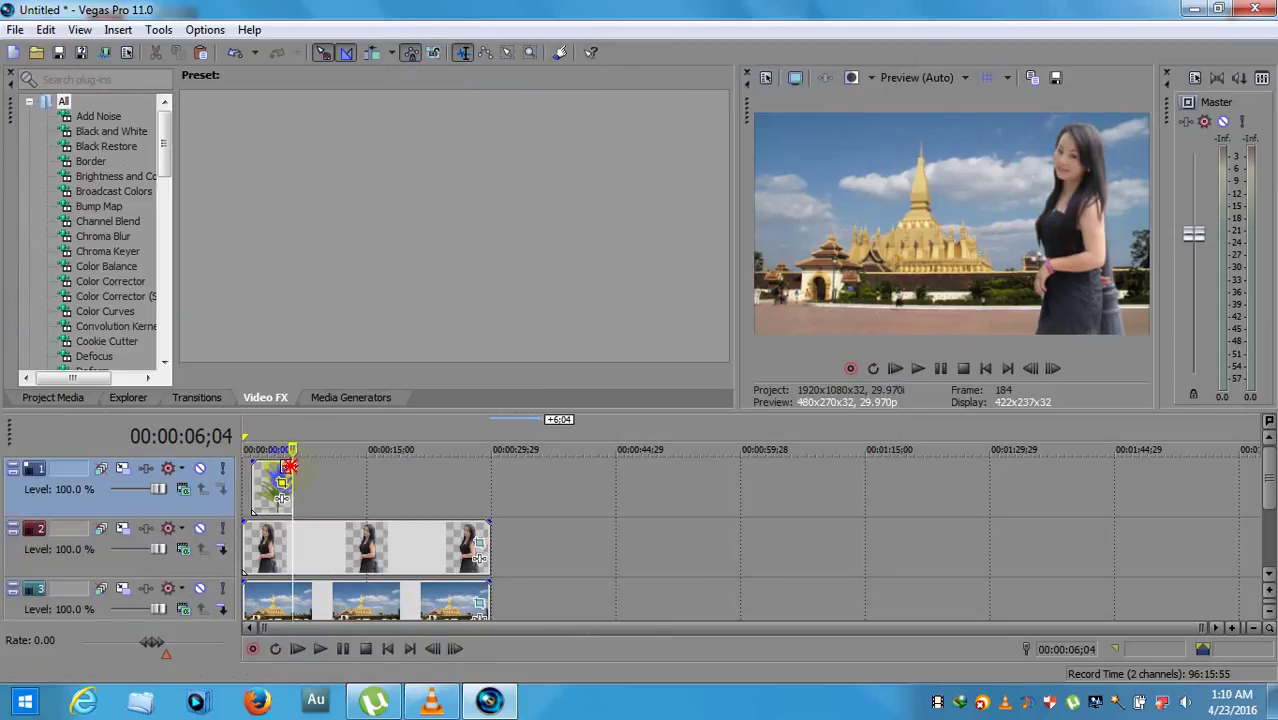
Step: Stretch the palm event to span the same length as the woman's event, and insert a new video track above it
{"action": "left_click_drag", "start_coordinate": [288, 472], "coordinate": [493, 485]}
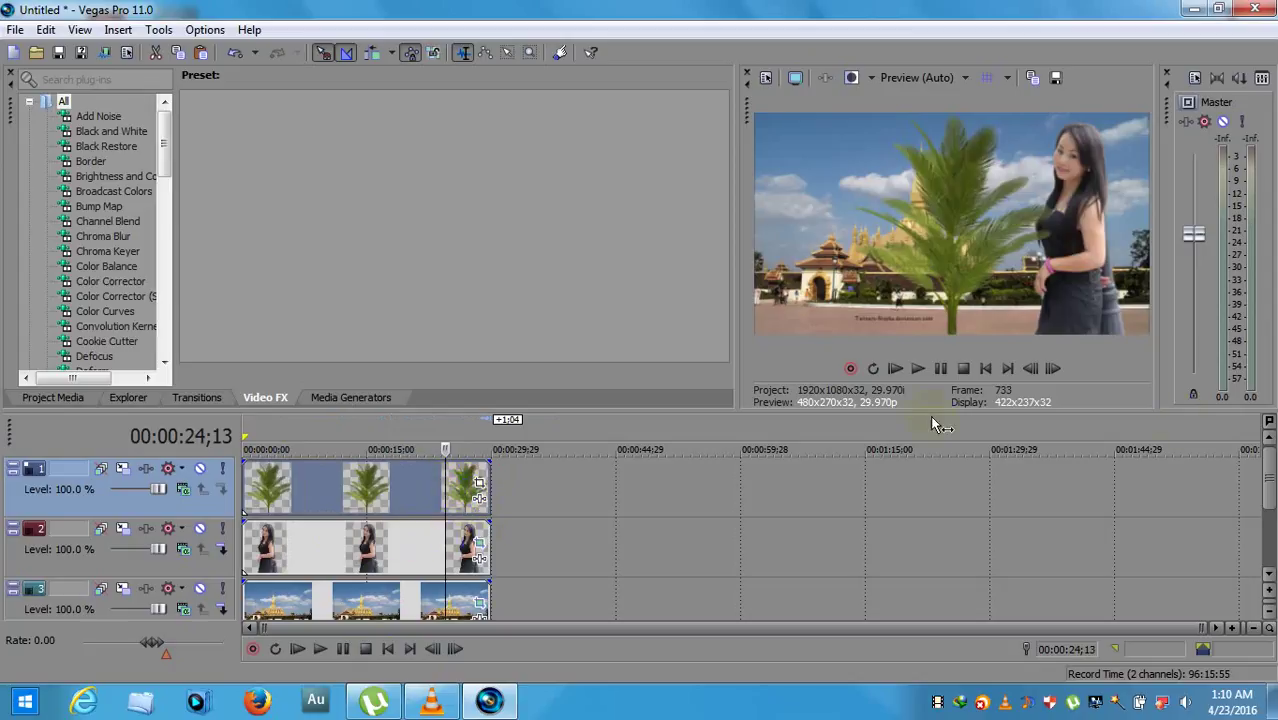
{"action": "right_click", "coordinate": [208, 503]}
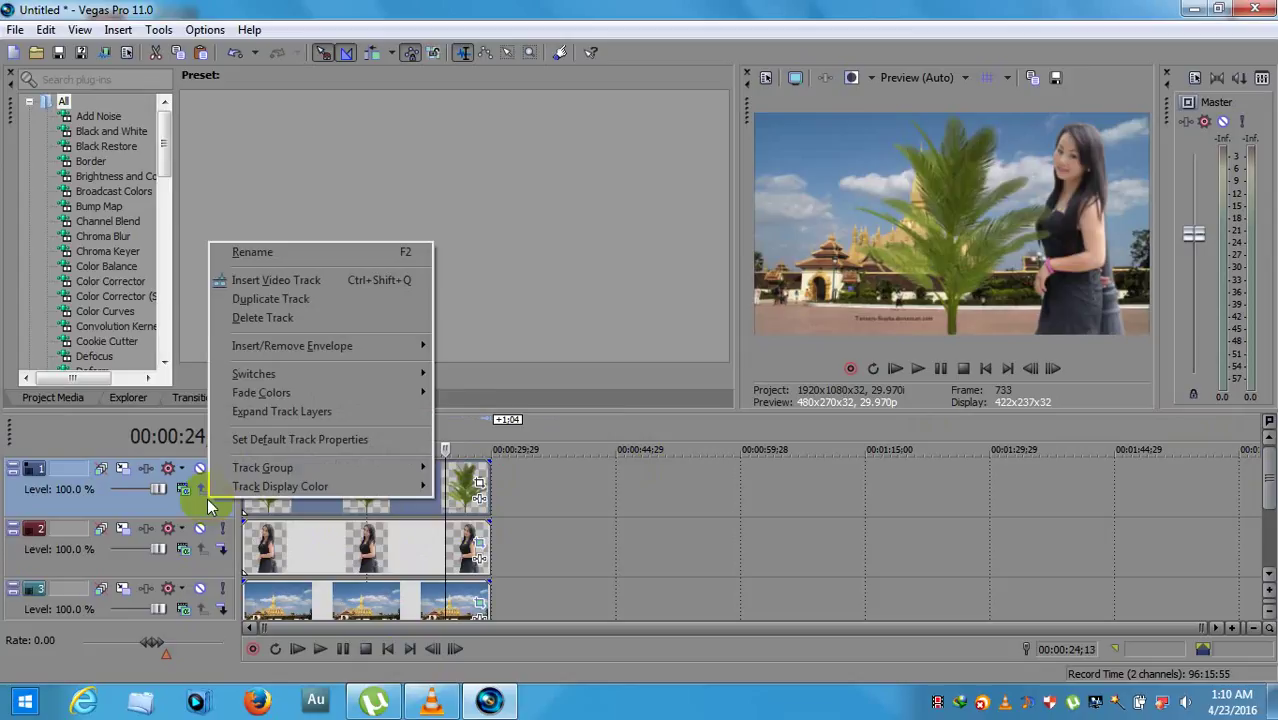
{"action": "left_click", "coordinate": [268, 282]}
Step: Import the red carpet stairs cutout from the duab folder onto the new top track and stretch it to match the other events
{"action": "left_click", "coordinate": [263, 478]}
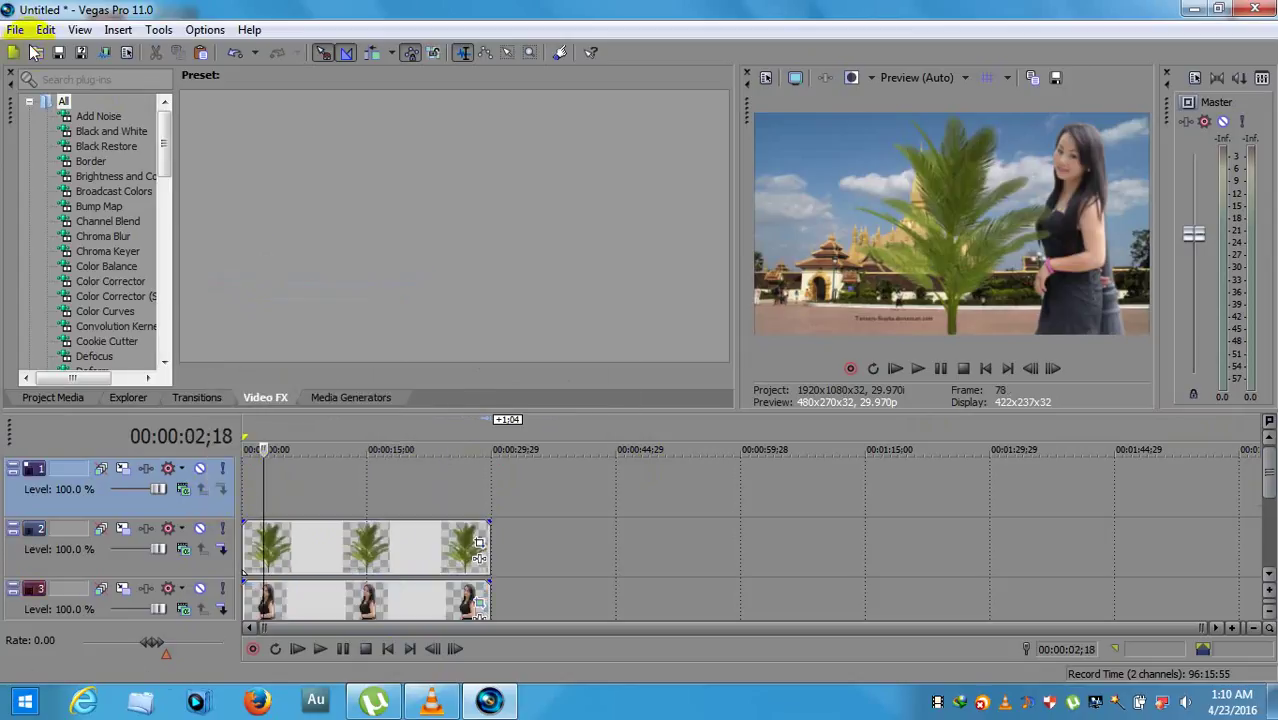
{"action": "left_click", "coordinate": [35, 52]}
{"action": "double_click", "coordinate": [516, 165]}
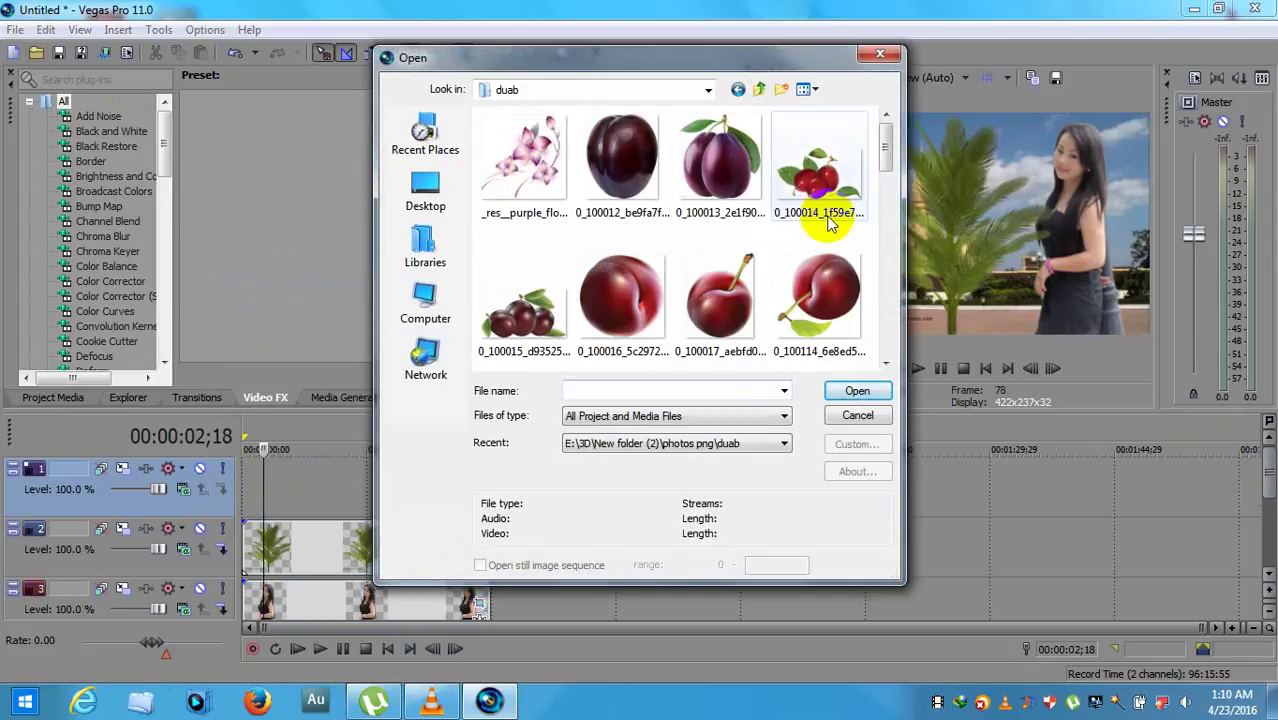
{"action": "left_click_drag", "start_coordinate": [884, 157], "coordinate": [886, 328]}
{"action": "left_click", "coordinate": [551, 185]}
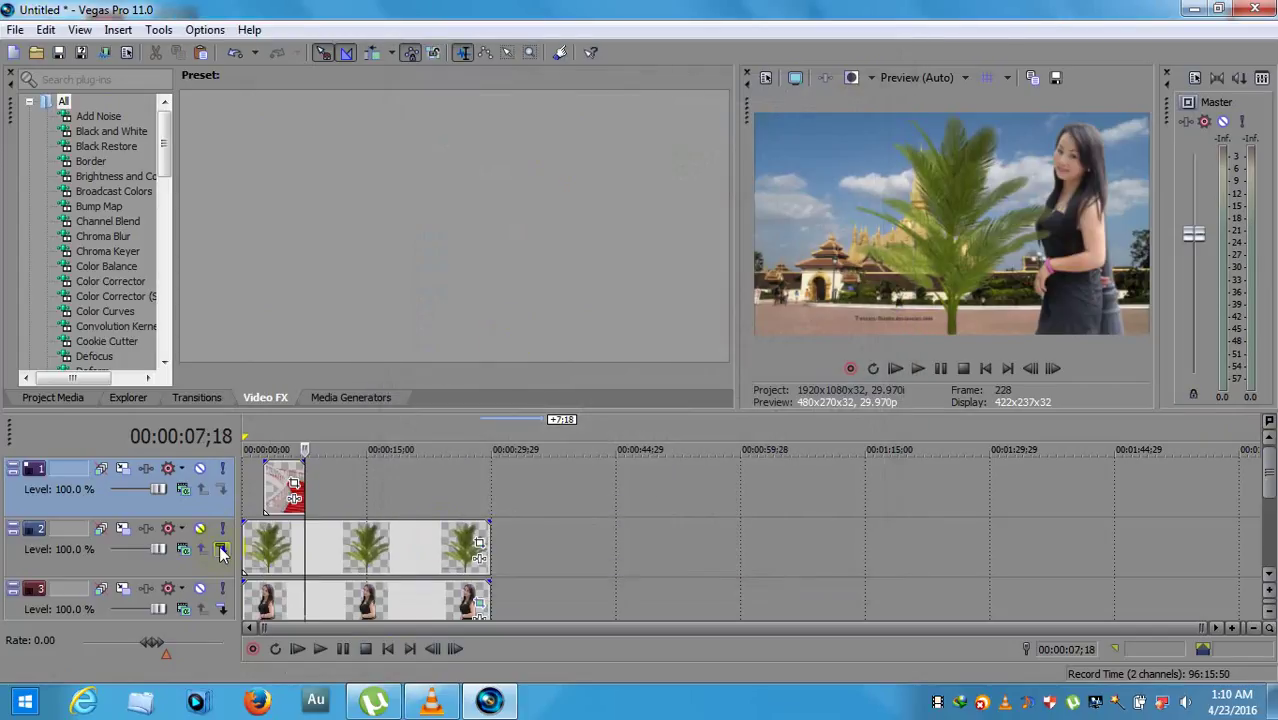
{"action": "left_click_drag", "start_coordinate": [305, 487], "coordinate": [490, 472]}
{"action": "left_click", "coordinate": [385, 577]}
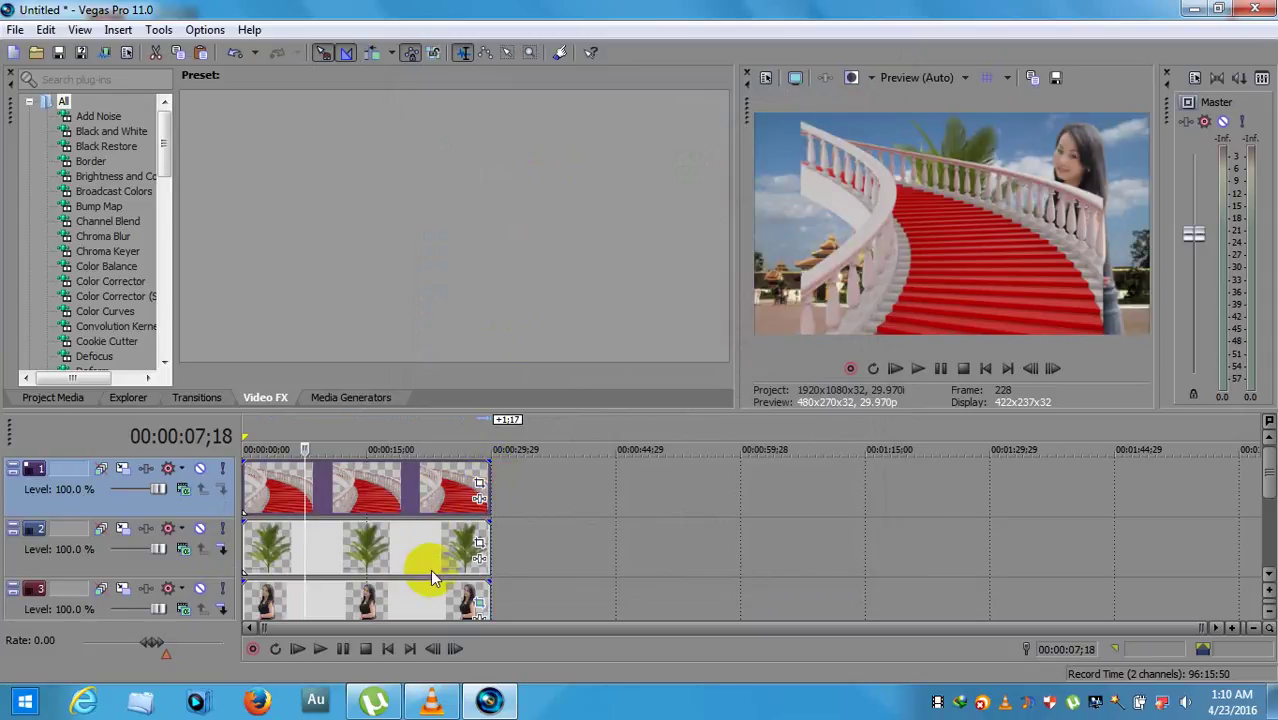
Step: Reorder the events so the woman is on track 2 above the stairs on track 3, with the palm parked after them
{"action": "left_click_drag", "start_coordinate": [1270, 463], "coordinate": [1270, 493]}
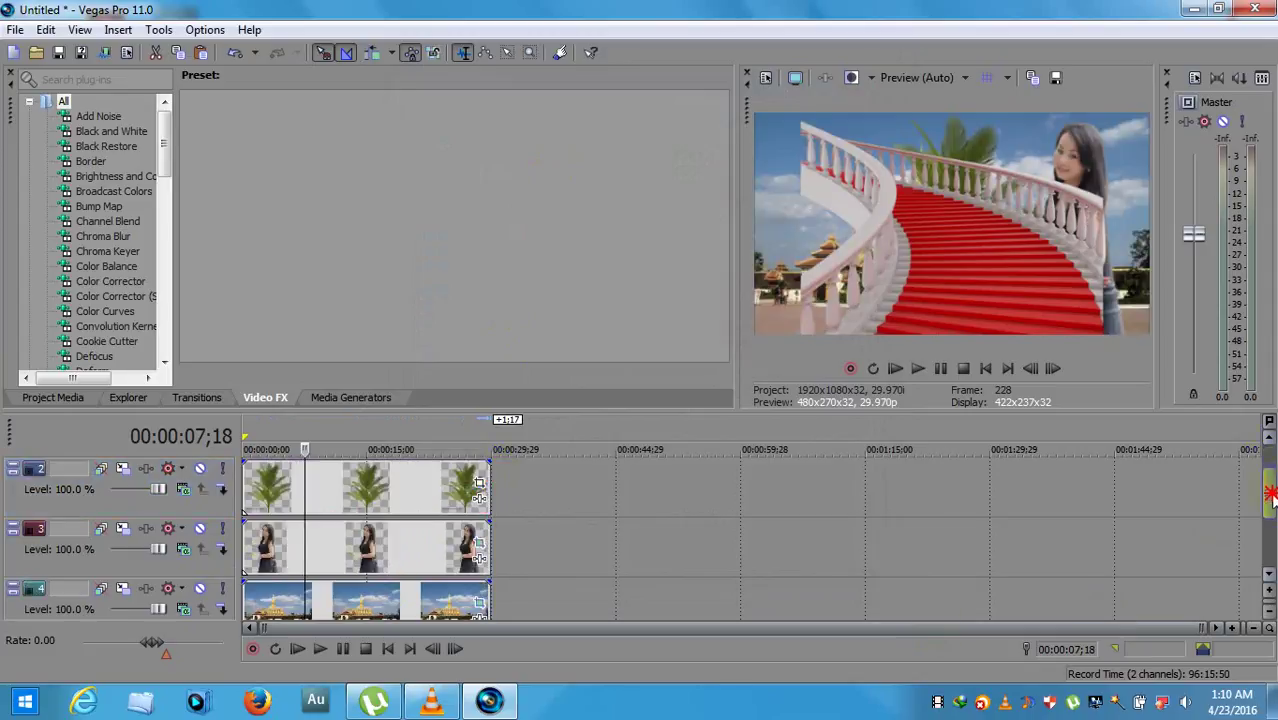
{"action": "left_click_drag", "start_coordinate": [414, 490], "coordinate": [880, 452]}
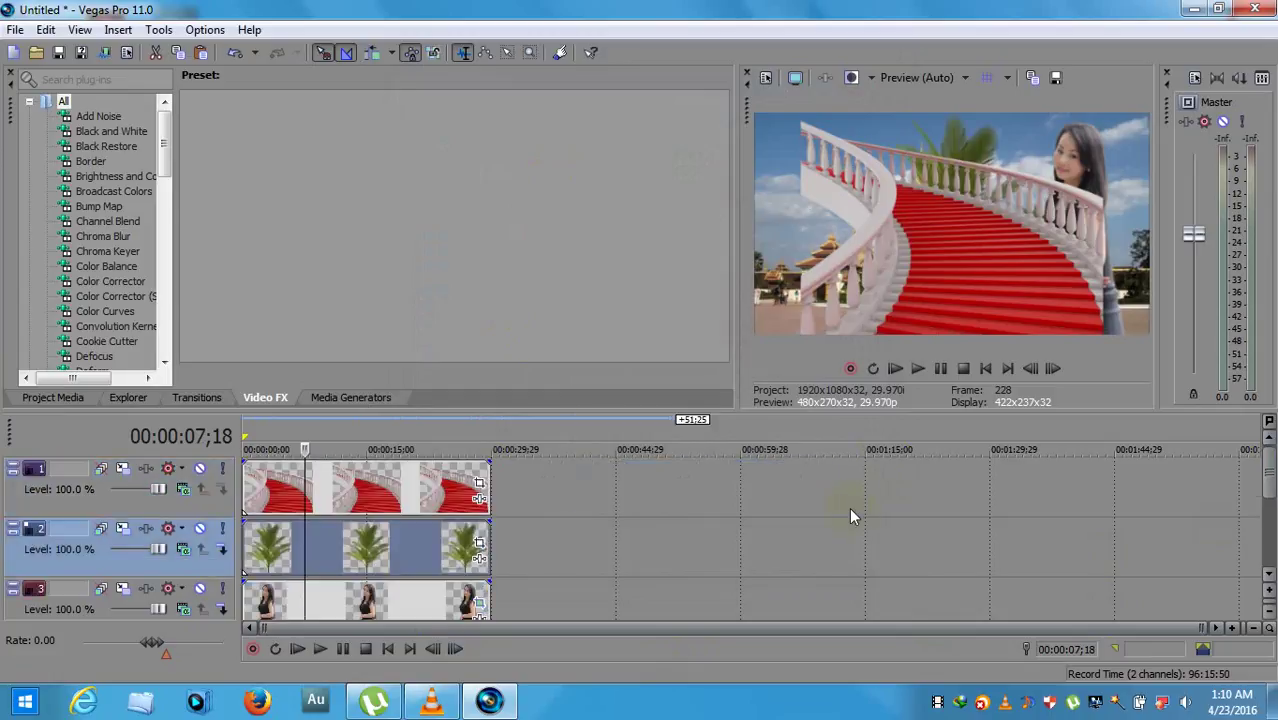
{"action": "left_click_drag", "start_coordinate": [450, 552], "coordinate": [727, 538]}
{"action": "left_click_drag", "start_coordinate": [430, 596], "coordinate": [680, 500]}
{"action": "left_click", "coordinate": [445, 490]}
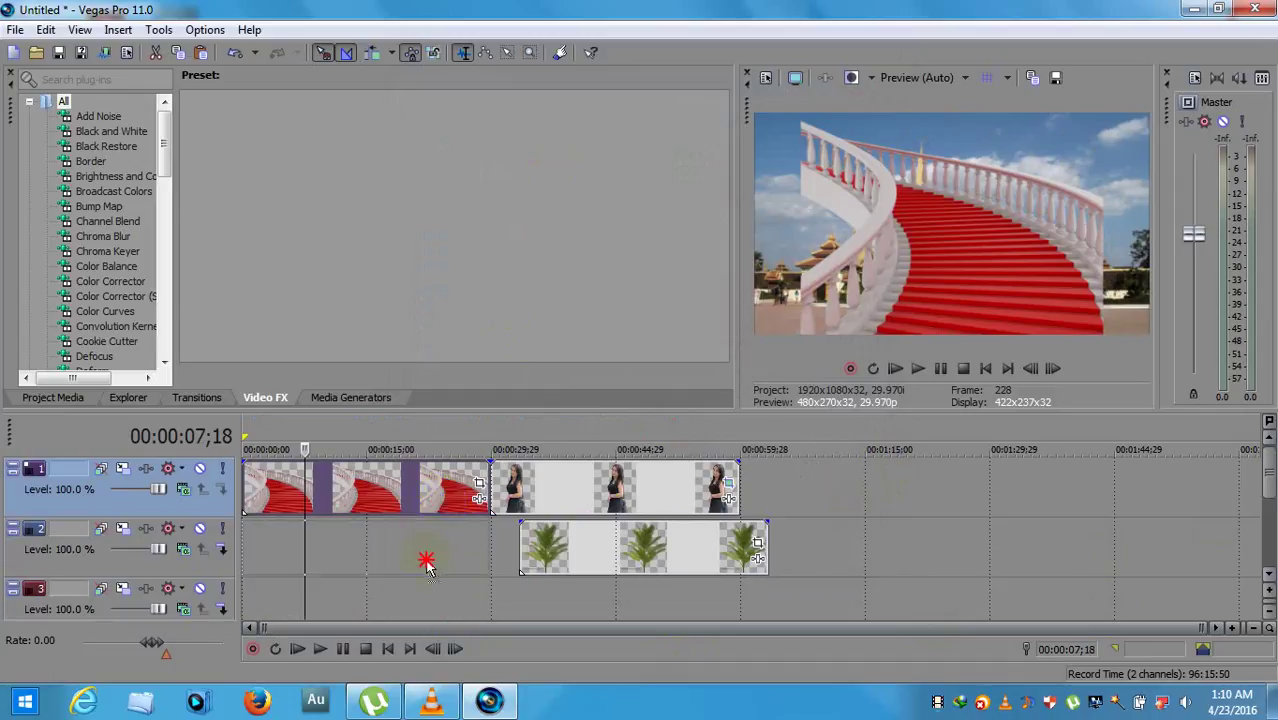
{"action": "left_click_drag", "start_coordinate": [426, 565], "coordinate": [425, 600]}
{"action": "left_click_drag", "start_coordinate": [559, 491], "coordinate": [314, 565]}
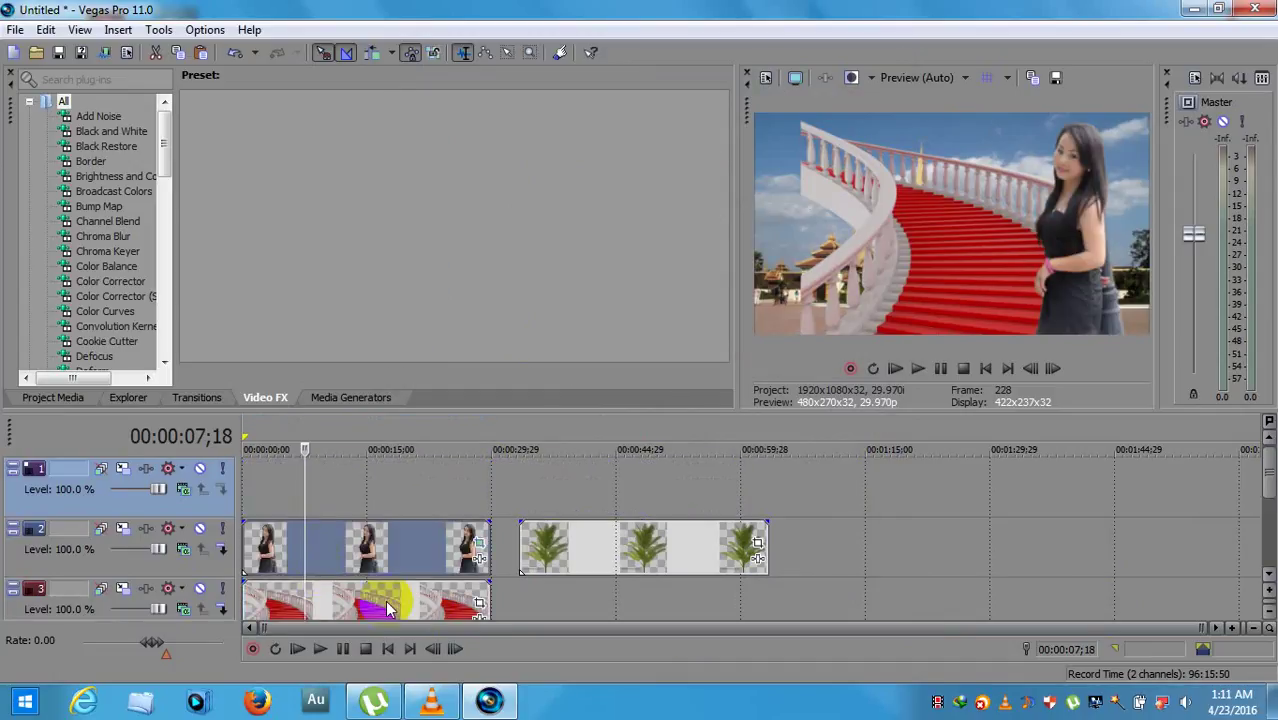
Step: Crop the stairs event to 16:9 Widescreen TV and move its frame to center about X 535.8, Y 122.0, revealing the temple
{"action": "left_click", "coordinate": [423, 600]}
{"action": "left_click", "coordinate": [479, 604]}
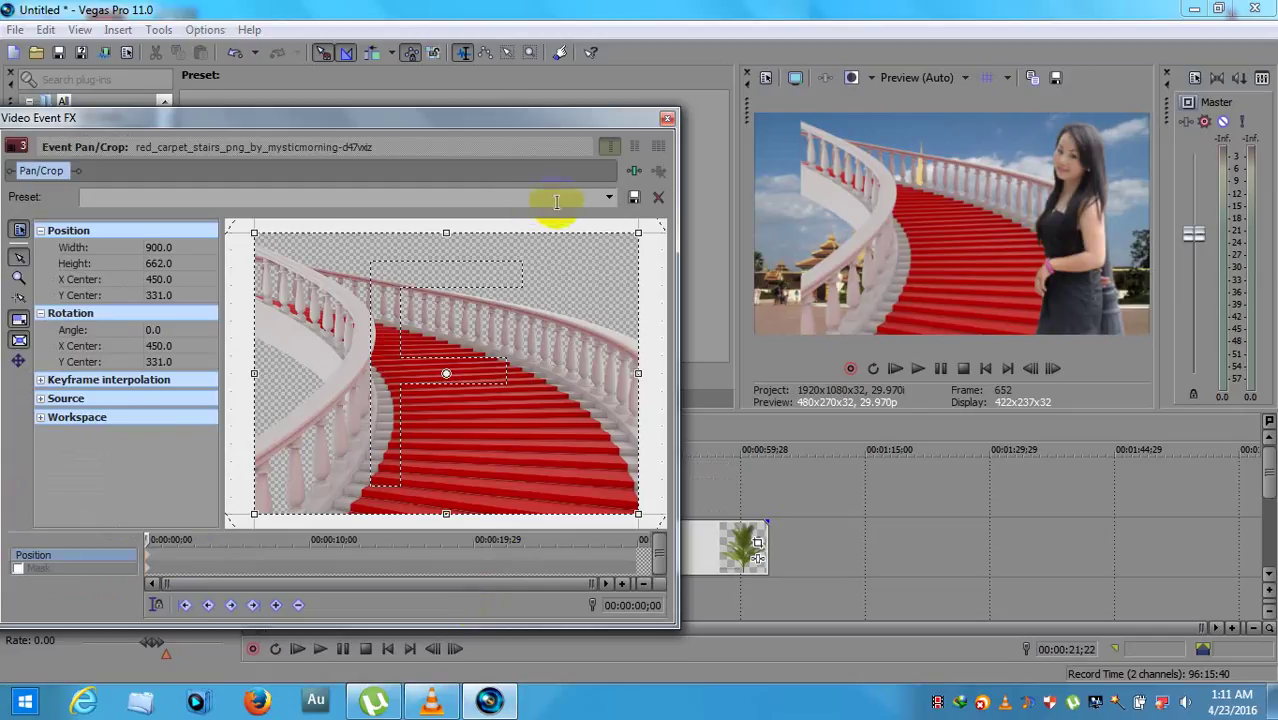
{"action": "left_click", "coordinate": [608, 198]}
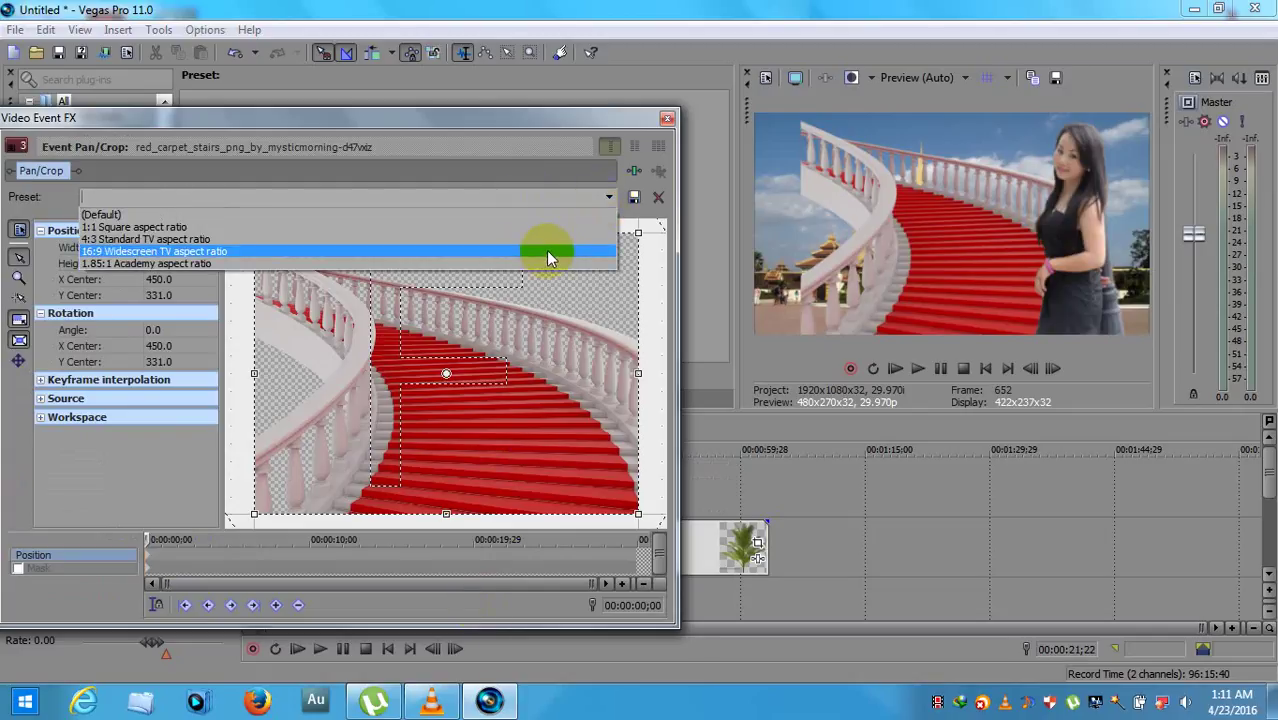
{"action": "left_click", "coordinate": [546, 251]}
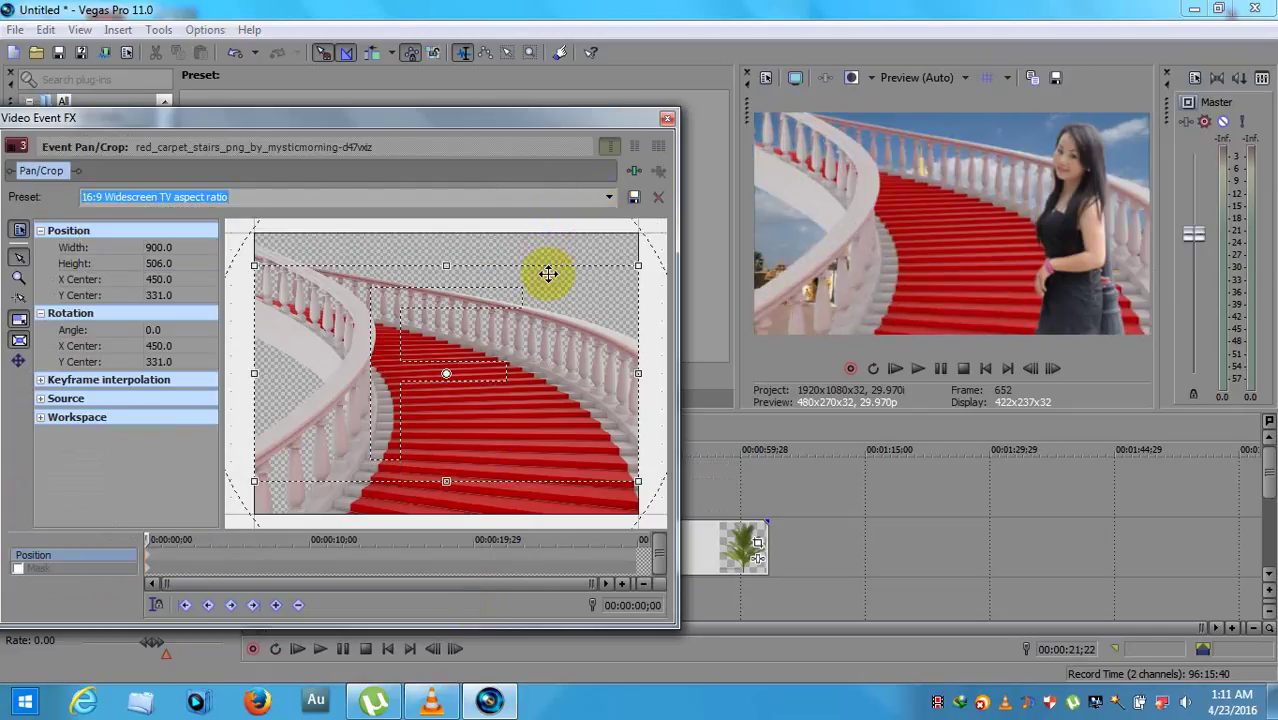
{"action": "left_click_drag", "start_coordinate": [522, 417], "coordinate": [560, 335]}
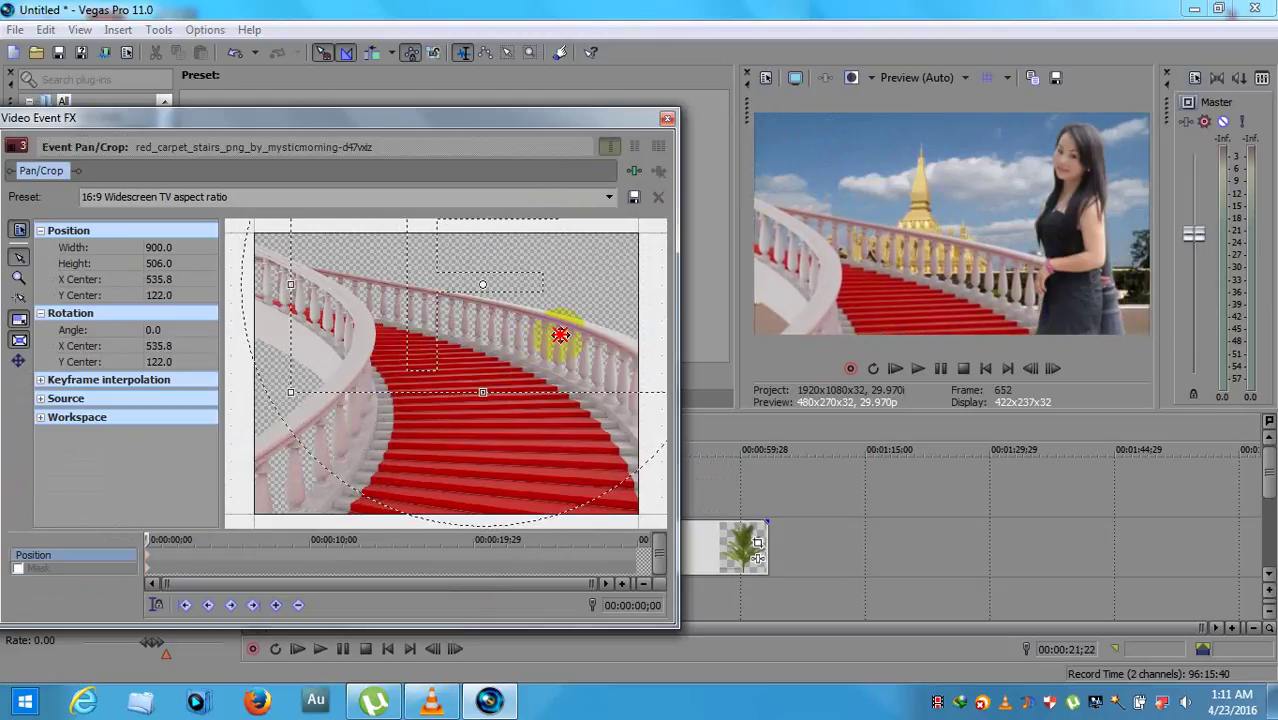
{"action": "left_click", "coordinate": [667, 120]}
Step: Place the woman's event on track 1 and the palm event on track 2, both starting at the timeline start
{"action": "left_click_drag", "start_coordinate": [541, 543], "coordinate": [298, 486]}
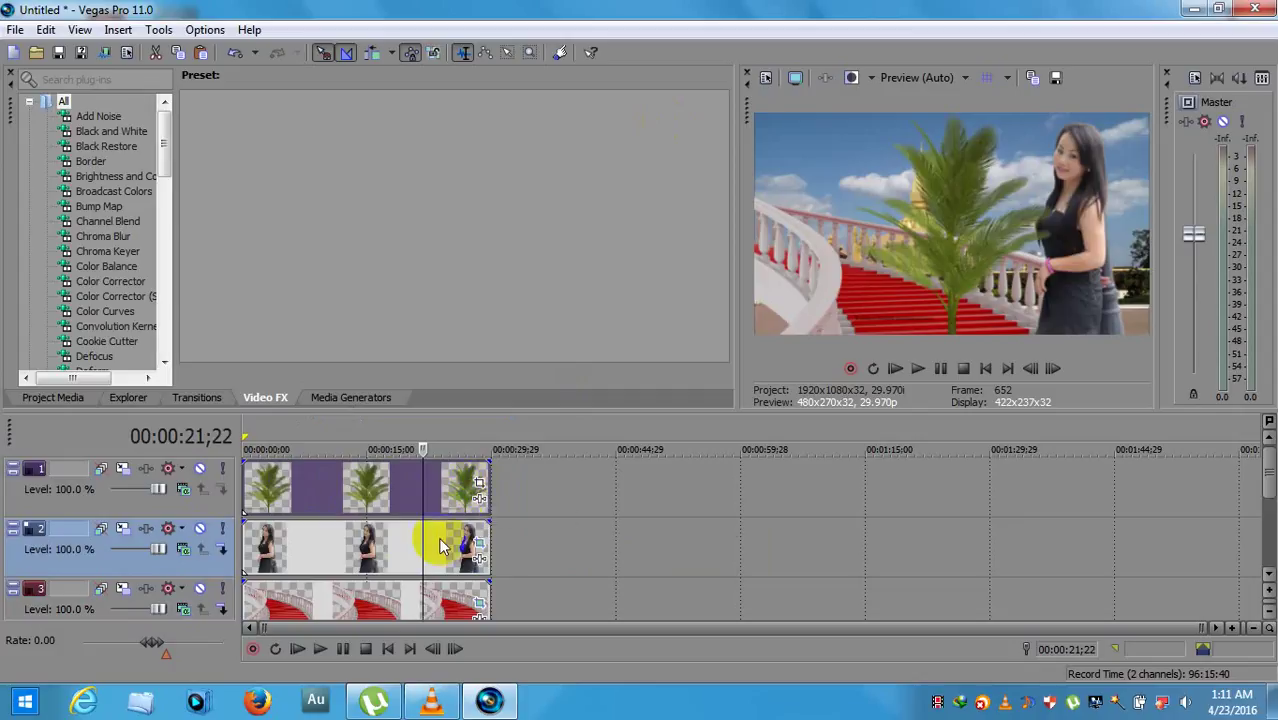
{"action": "left_click_drag", "start_coordinate": [432, 536], "coordinate": [713, 512]}
{"action": "left_click_drag", "start_coordinate": [365, 479], "coordinate": [354, 548]}
{"action": "left_click_drag", "start_coordinate": [557, 500], "coordinate": [355, 480]}
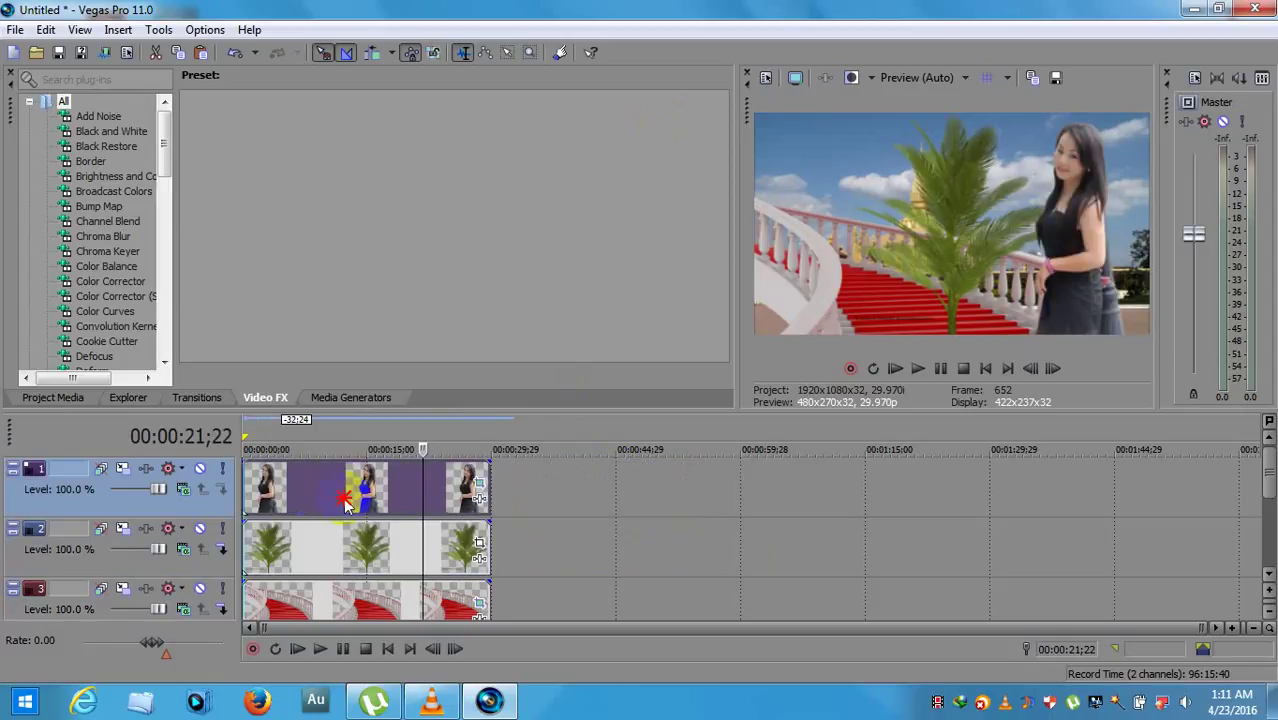
Step: Crop the palm event to 16:9 Widescreen TV, enlarge the frame to about 1529 × 861, and shift the palm to the picture's right edge
{"action": "left_click", "coordinate": [478, 544]}
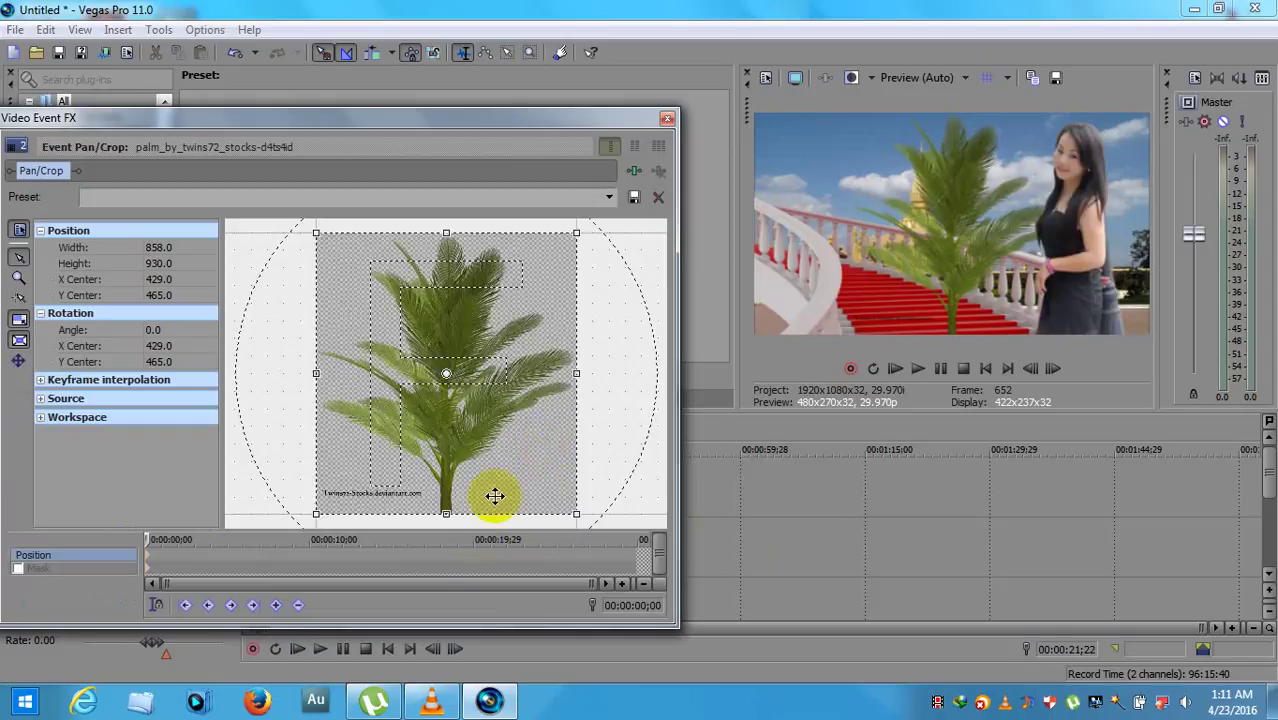
{"action": "left_click_drag", "start_coordinate": [559, 434], "coordinate": [445, 436]}
{"action": "left_click", "coordinate": [609, 196]}
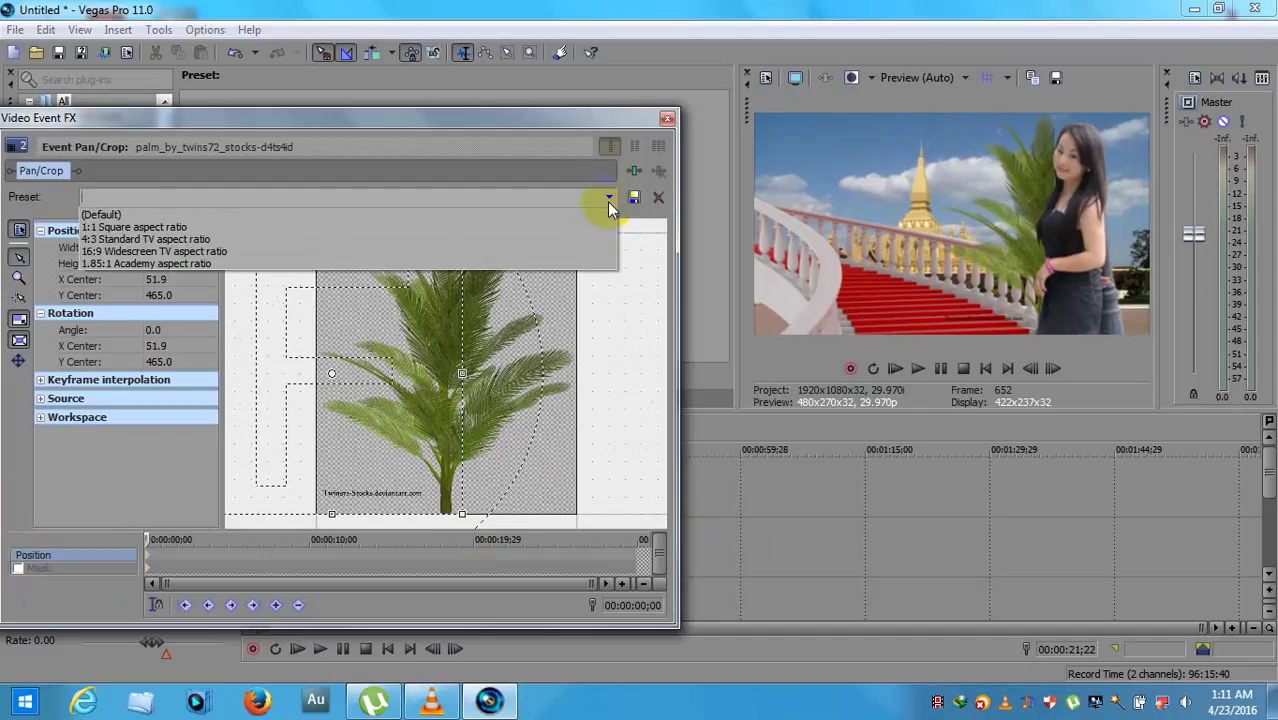
{"action": "left_click", "coordinate": [549, 258]}
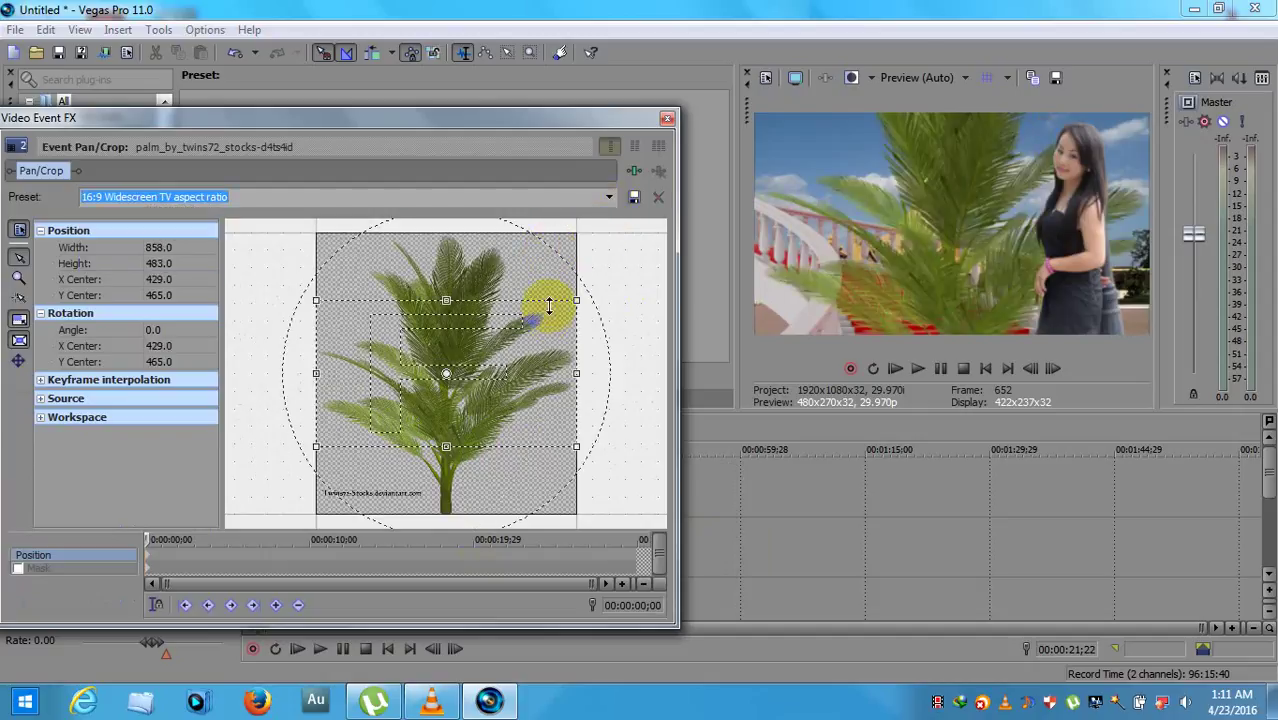
{"action": "left_click_drag", "start_coordinate": [551, 300], "coordinate": [551, 189]}
{"action": "left_click_drag", "start_coordinate": [492, 252], "coordinate": [423, 364]}
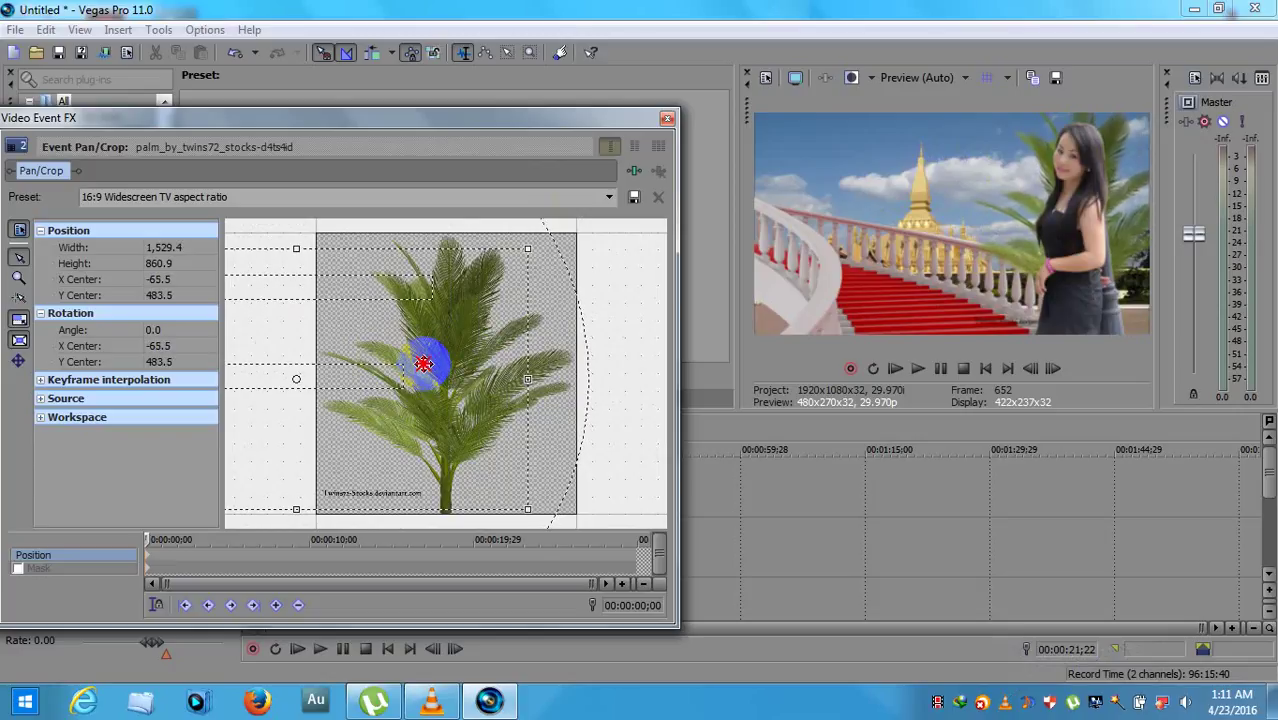
{"action": "left_click_drag", "start_coordinate": [423, 364], "coordinate": [372, 361]}
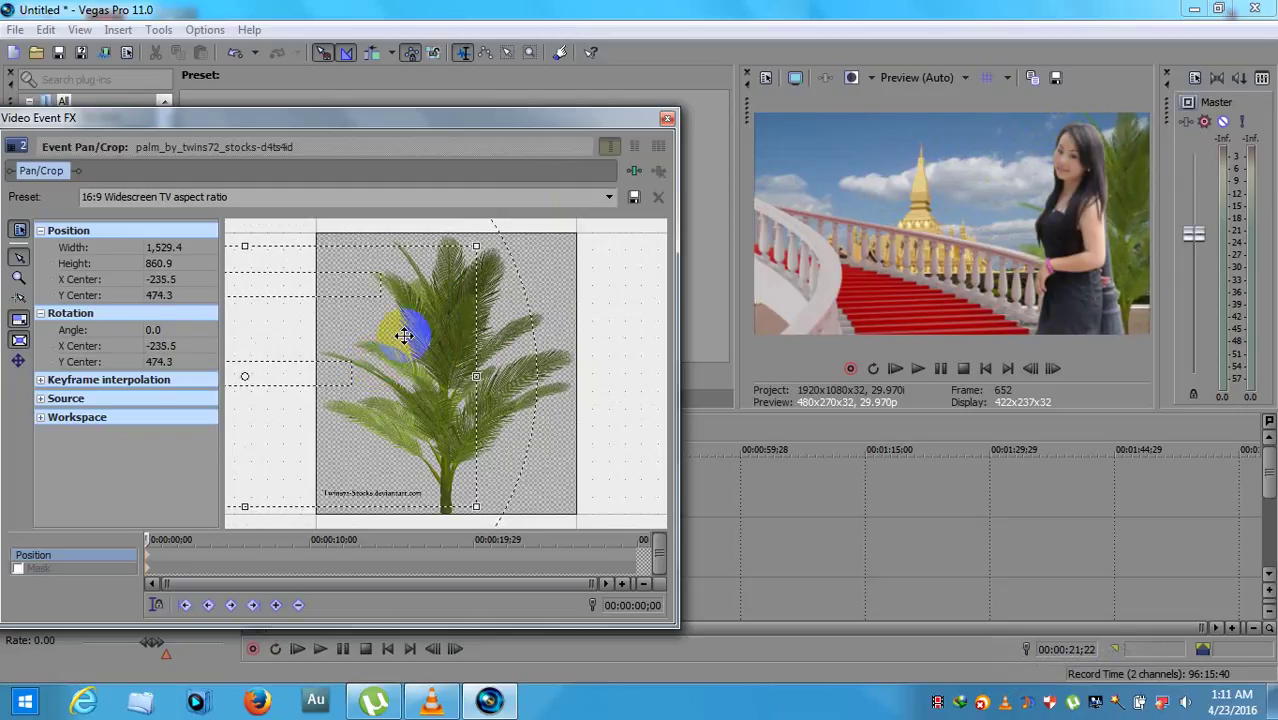
{"action": "left_click", "coordinate": [667, 119]}
Step: Swap the palm and stairs events so the stairs are on track 2 and the palm is beneath them on track 3
{"action": "left_click_drag", "start_coordinate": [380, 560], "coordinate": [665, 602]}
{"action": "left_click_drag", "start_coordinate": [420, 610], "coordinate": [456, 556]}
{"action": "left_click_drag", "start_coordinate": [599, 599], "coordinate": [309, 597]}
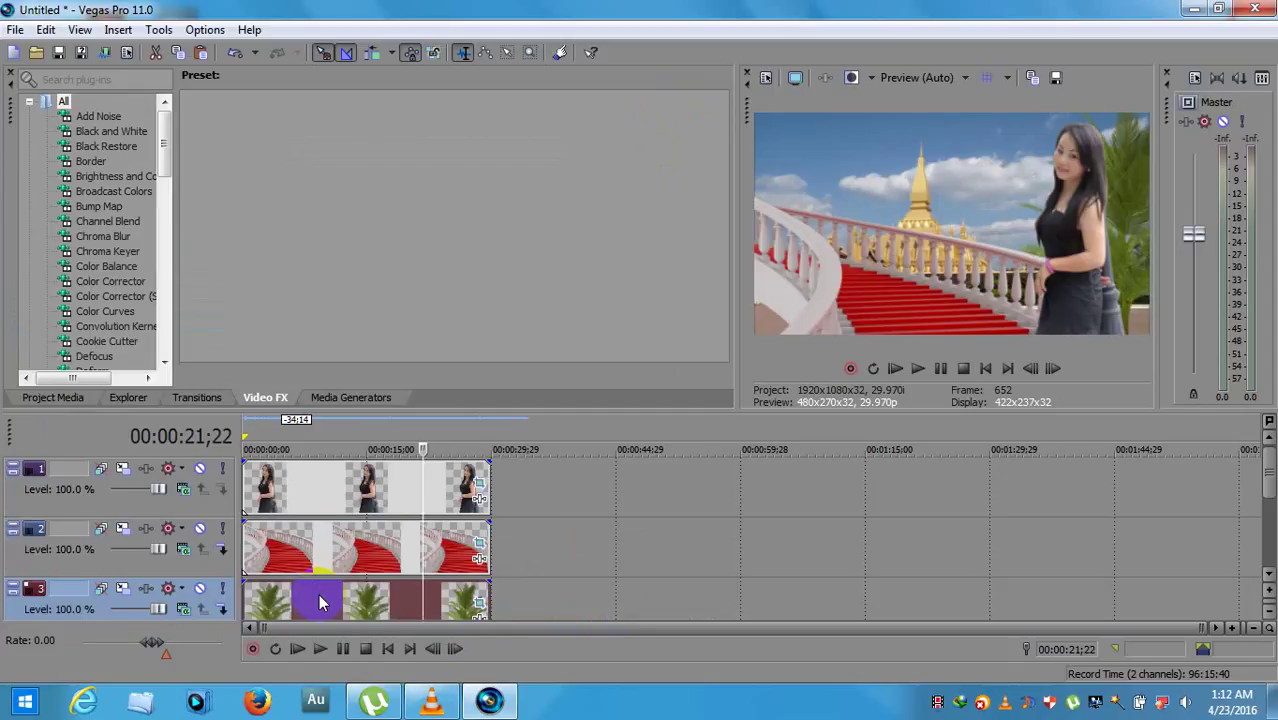
Step: Shift the palm closer behind the woman by moving its crop frame to center about X -124.2, Y 468.1
{"action": "left_click", "coordinate": [477, 602]}
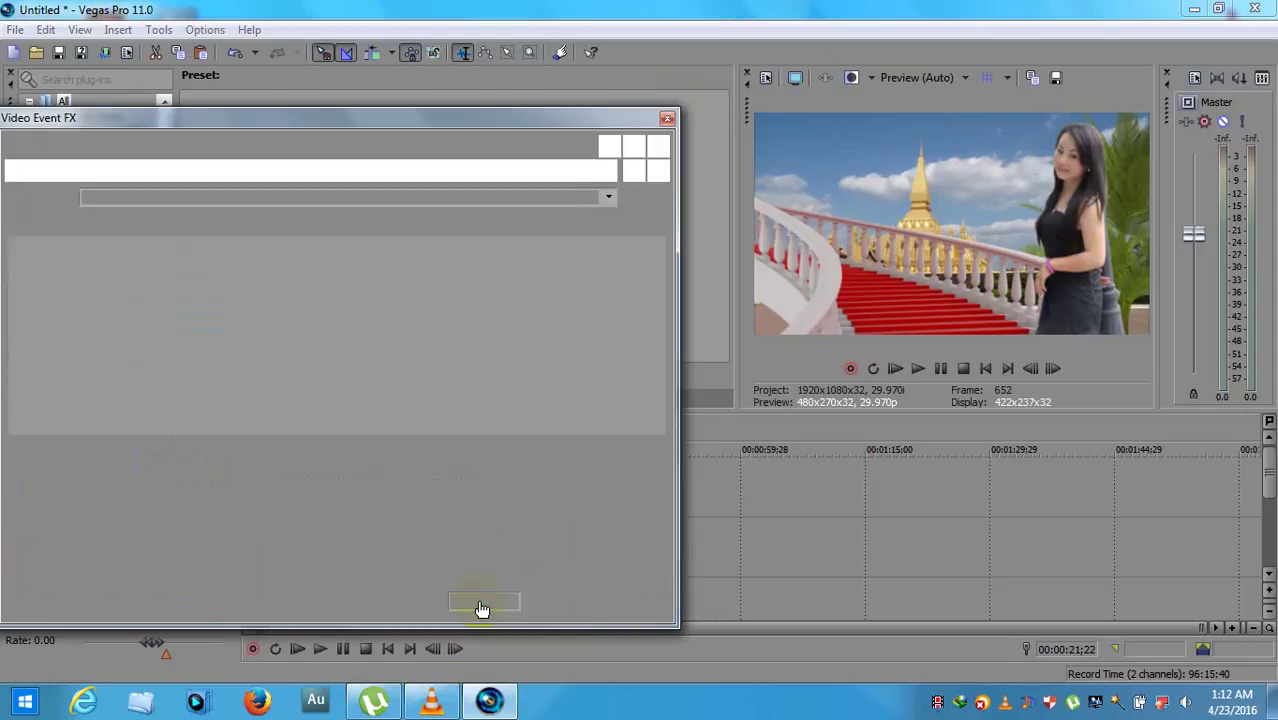
{"action": "left_click_drag", "start_coordinate": [445, 371], "coordinate": [491, 380]}
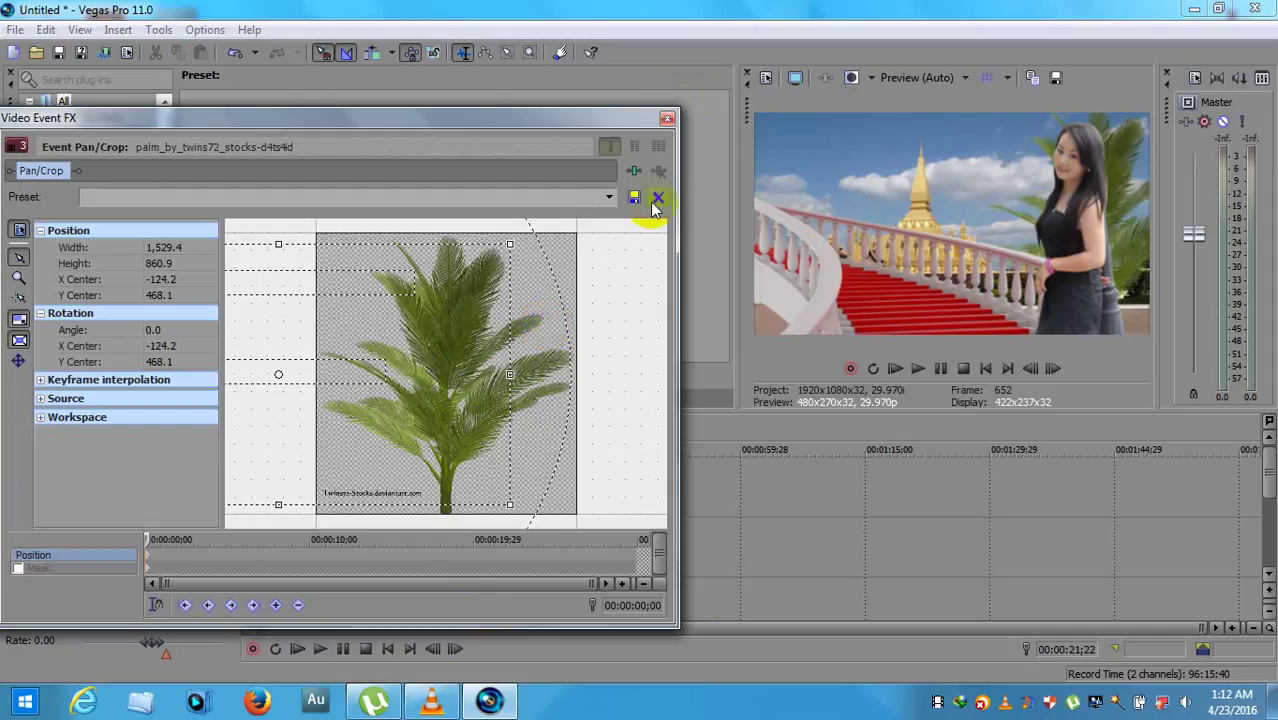
{"action": "left_click", "coordinate": [668, 119]}
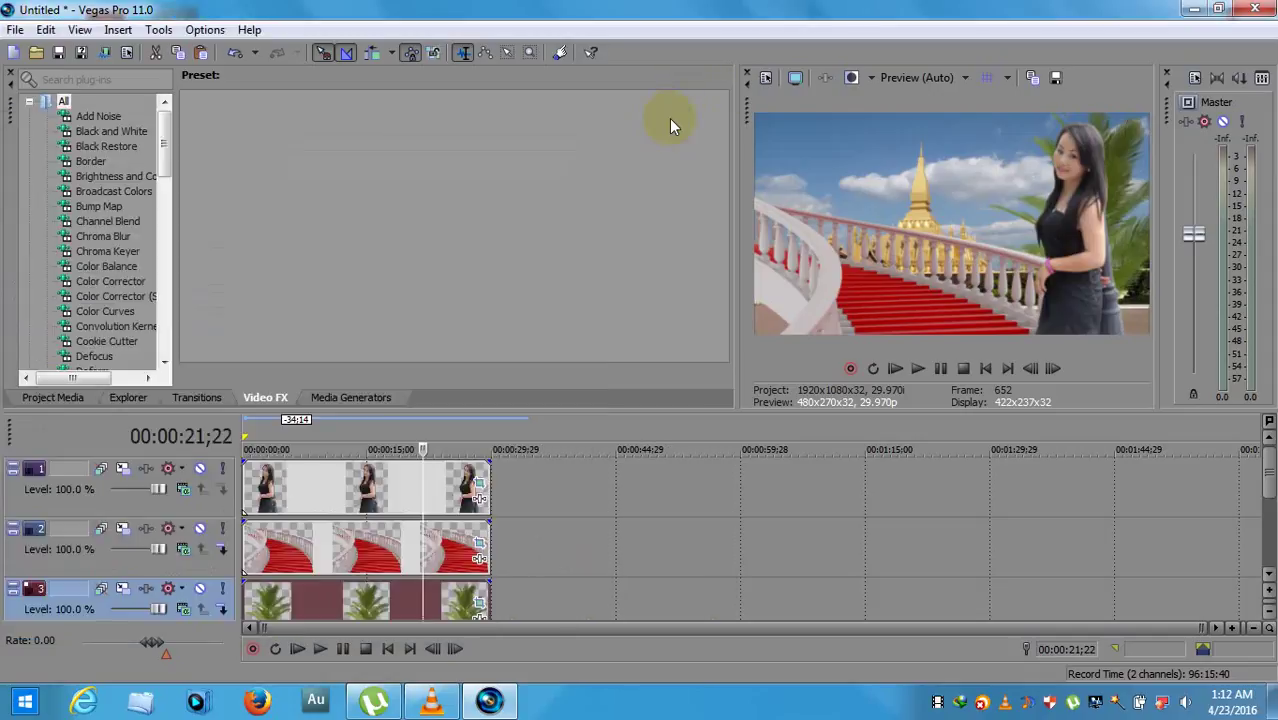
{"action": "left_click", "coordinate": [1265, 488]}
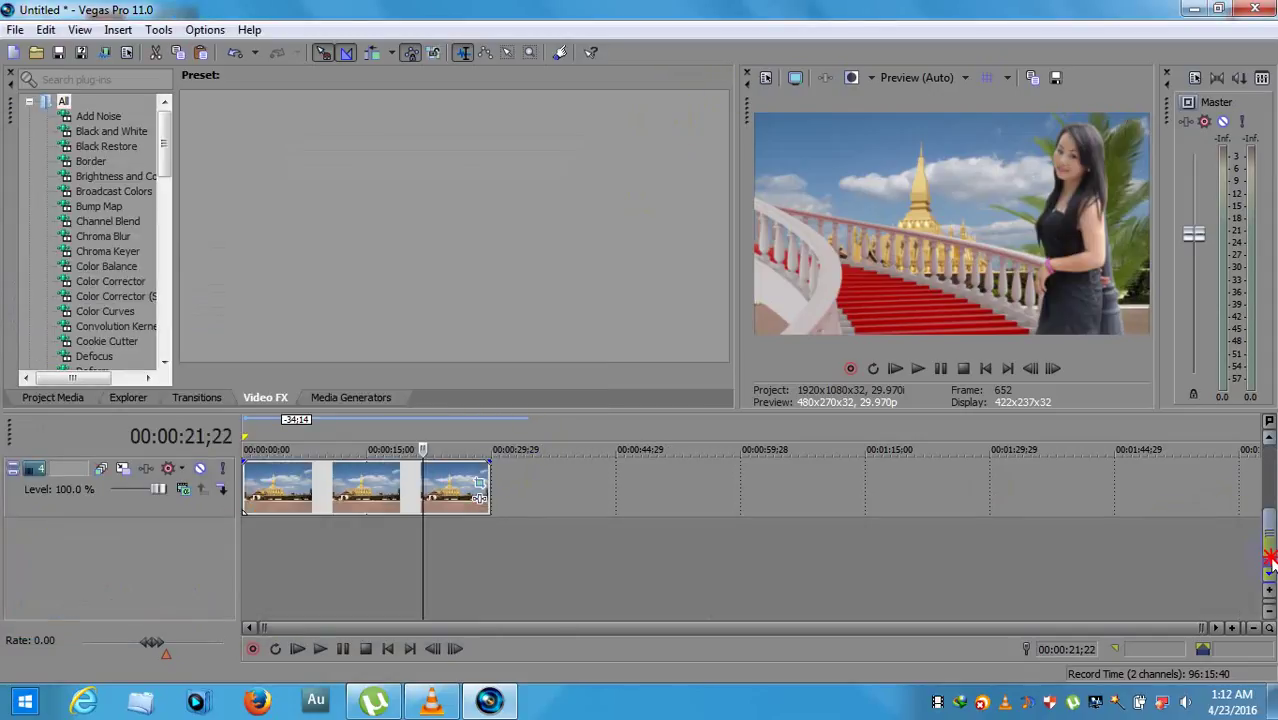
{"action": "right_click", "coordinate": [203, 502]}
{"action": "mouse_move", "coordinate": [320, 475]}
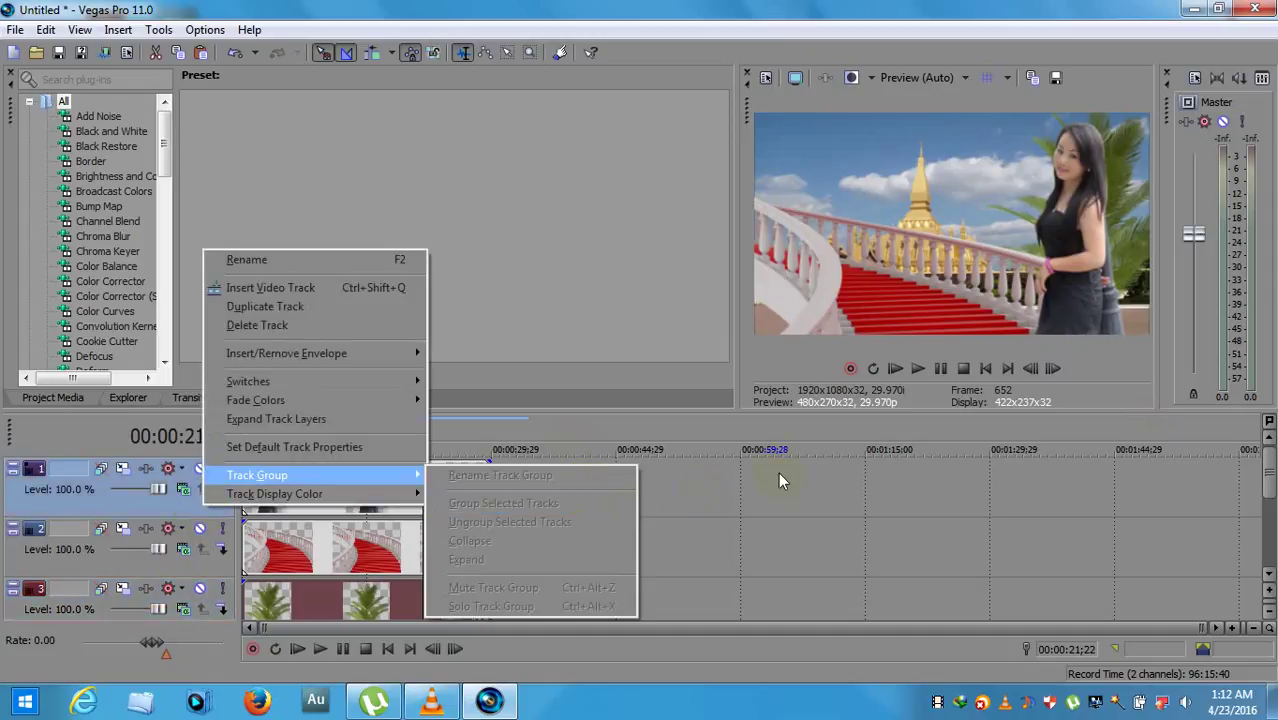
{"action": "left_click", "coordinate": [513, 91]}
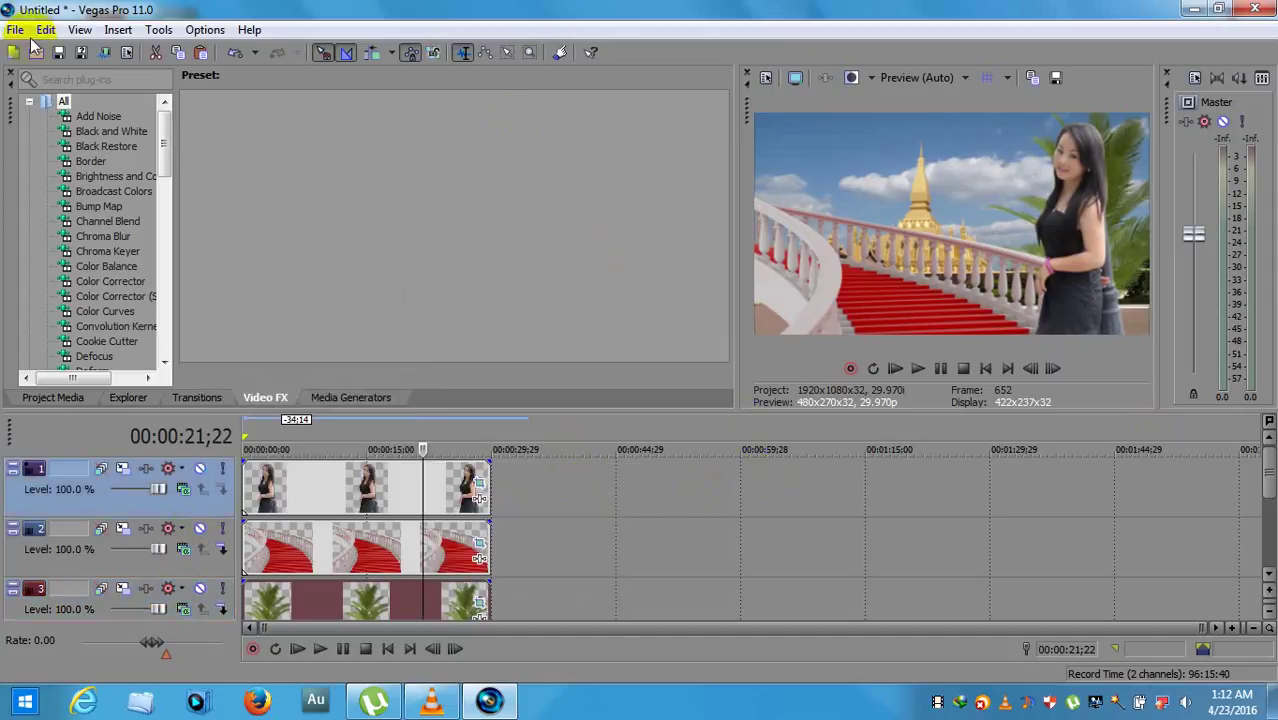
{"action": "left_click", "coordinate": [36, 53]}
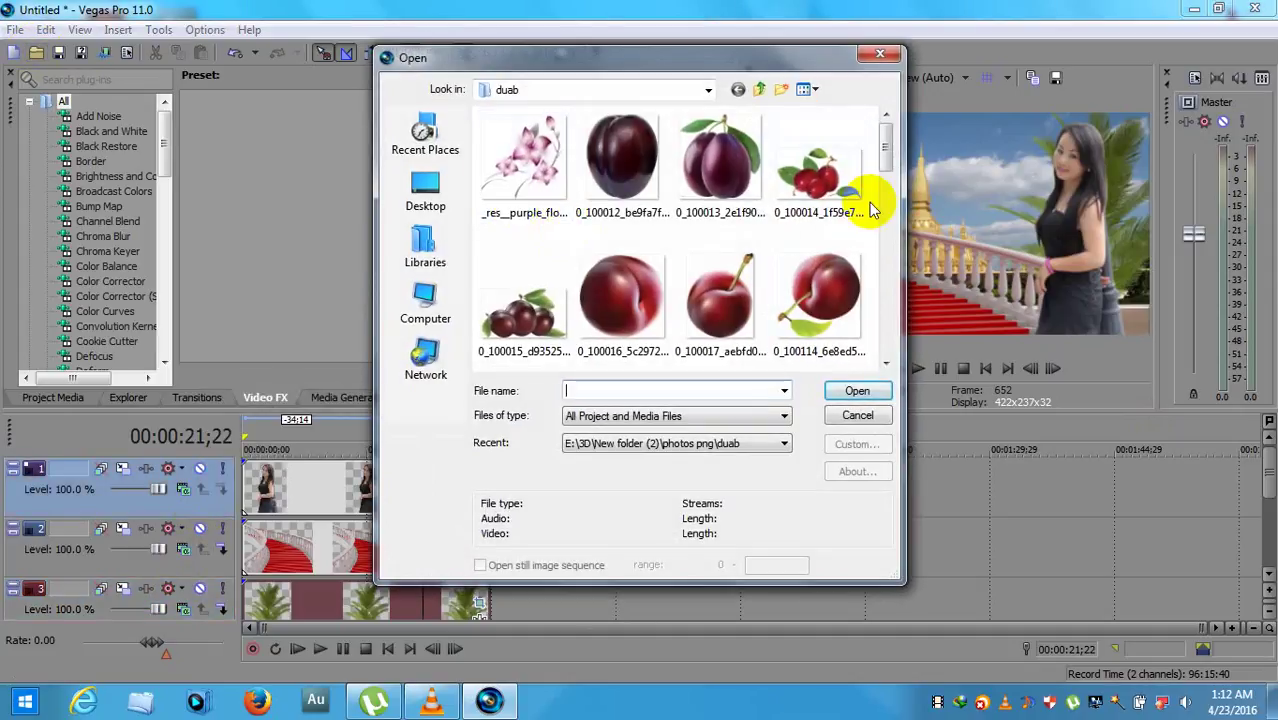
{"action": "left_click", "coordinate": [880, 53]}
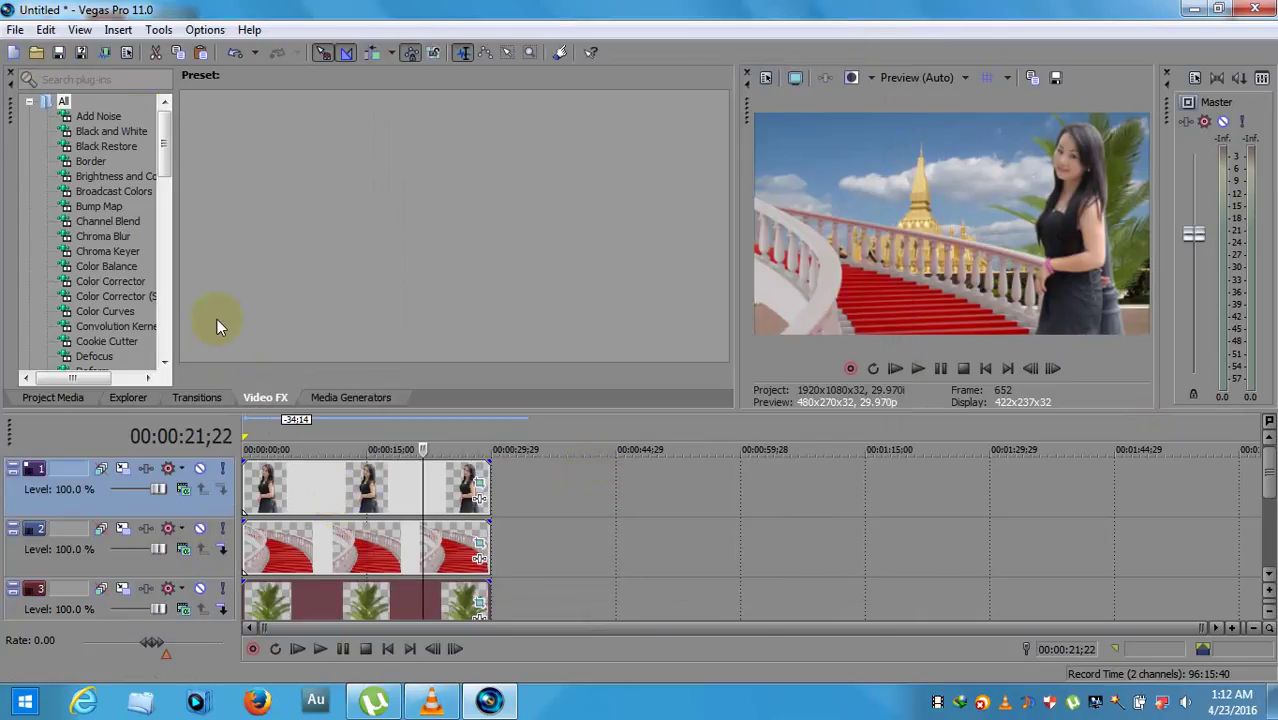
{"action": "left_click", "coordinate": [199, 392]}
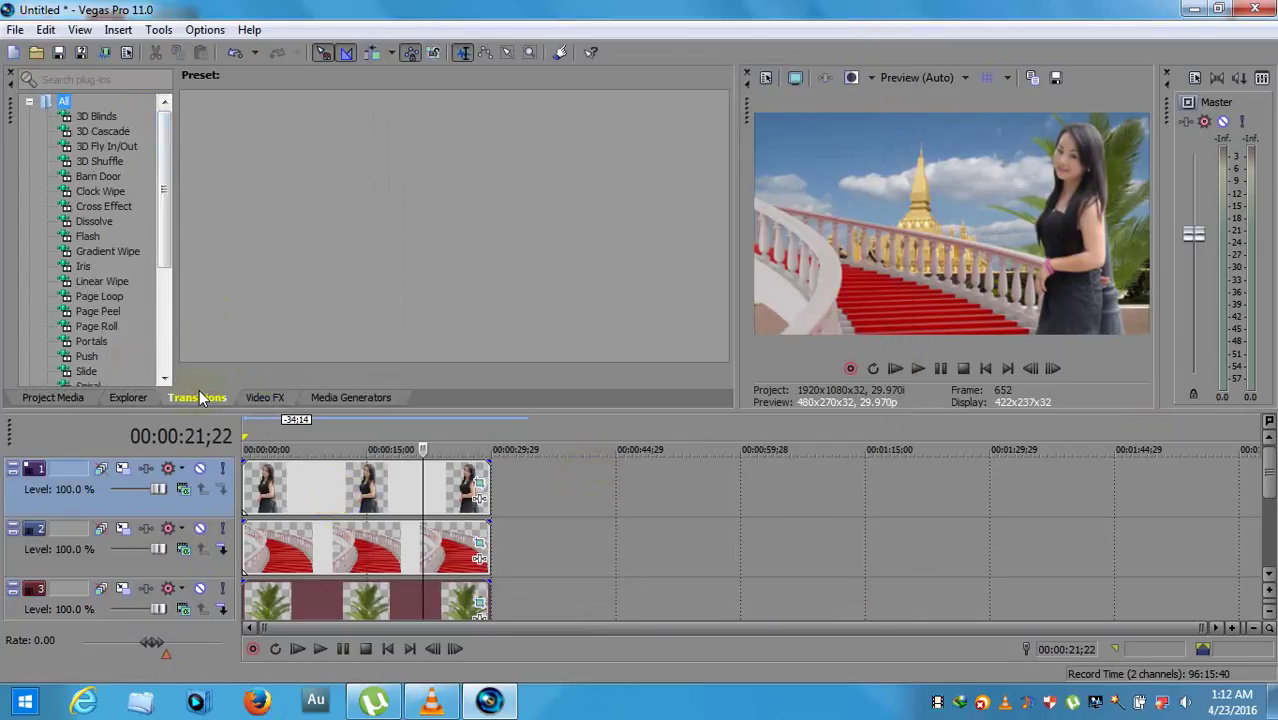
Step: Apply the Mirror effect's Reflect to Upper Right preset to the woman's event and set its angle to about -89.053
{"action": "left_click", "coordinate": [265, 401]}
{"action": "left_click_drag", "start_coordinate": [163, 160], "coordinate": [174, 274]}
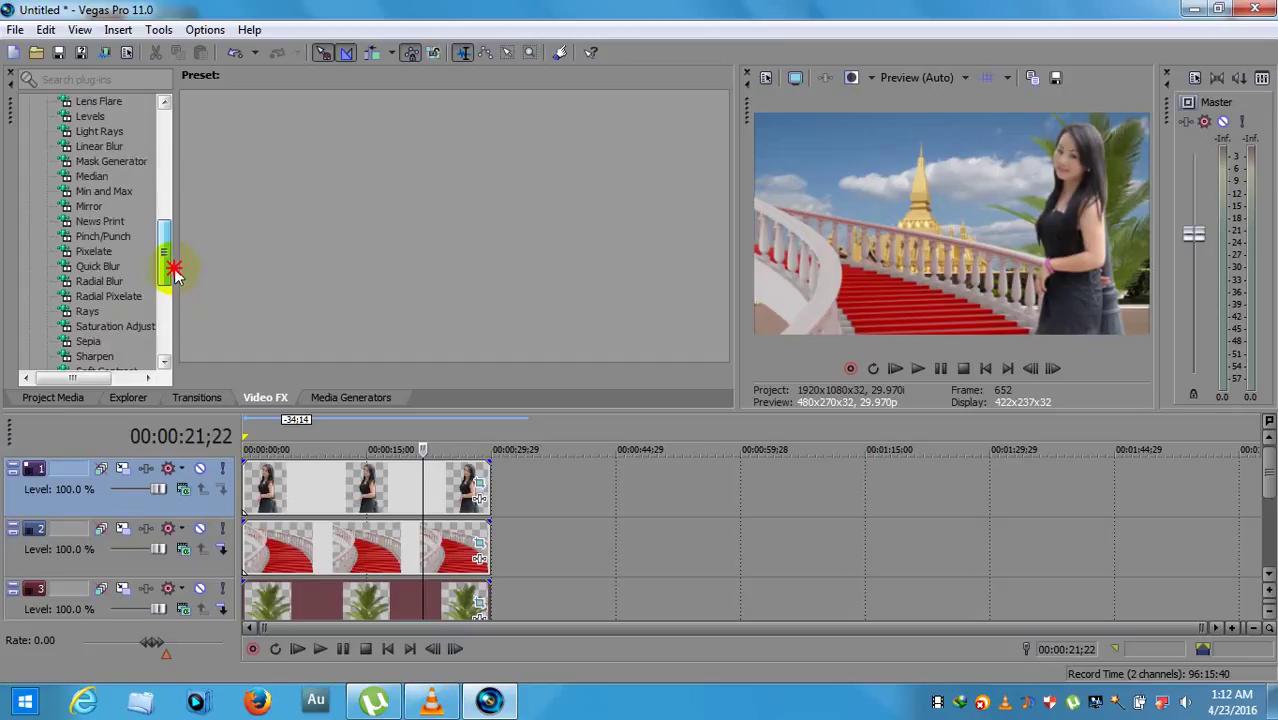
{"action": "left_click", "coordinate": [100, 209]}
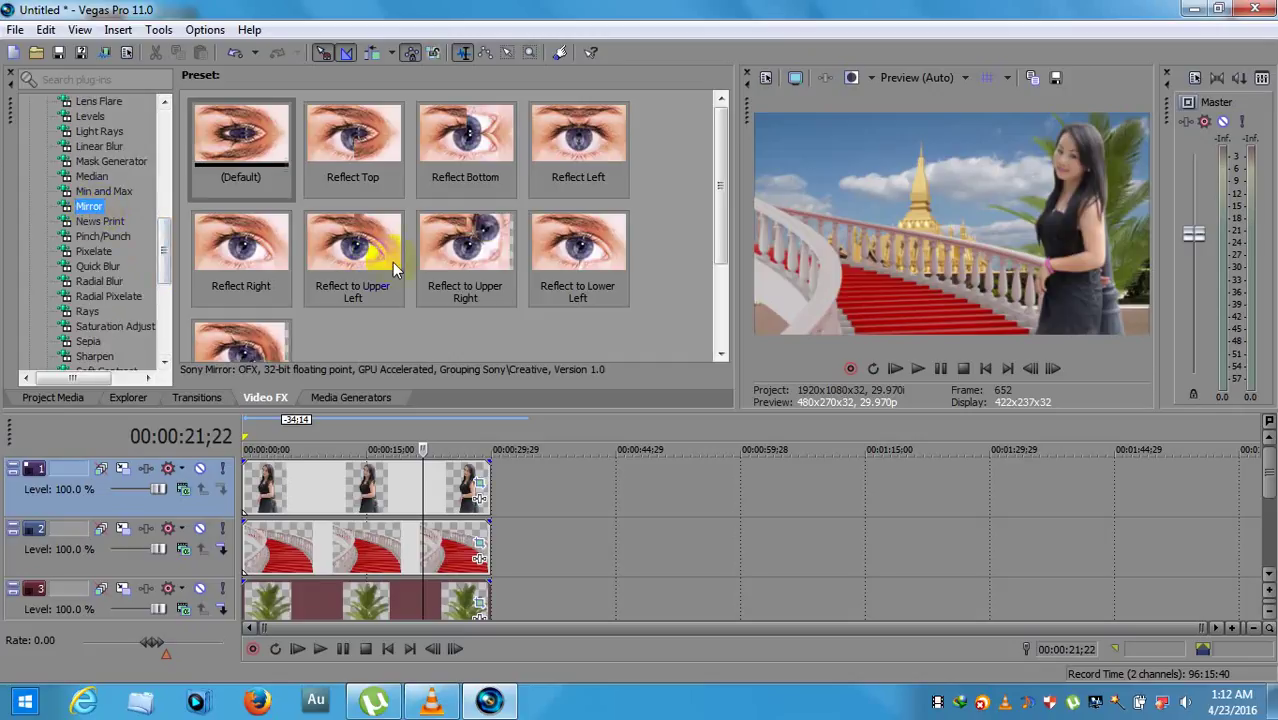
{"action": "left_click_drag", "start_coordinate": [458, 245], "coordinate": [441, 481]}
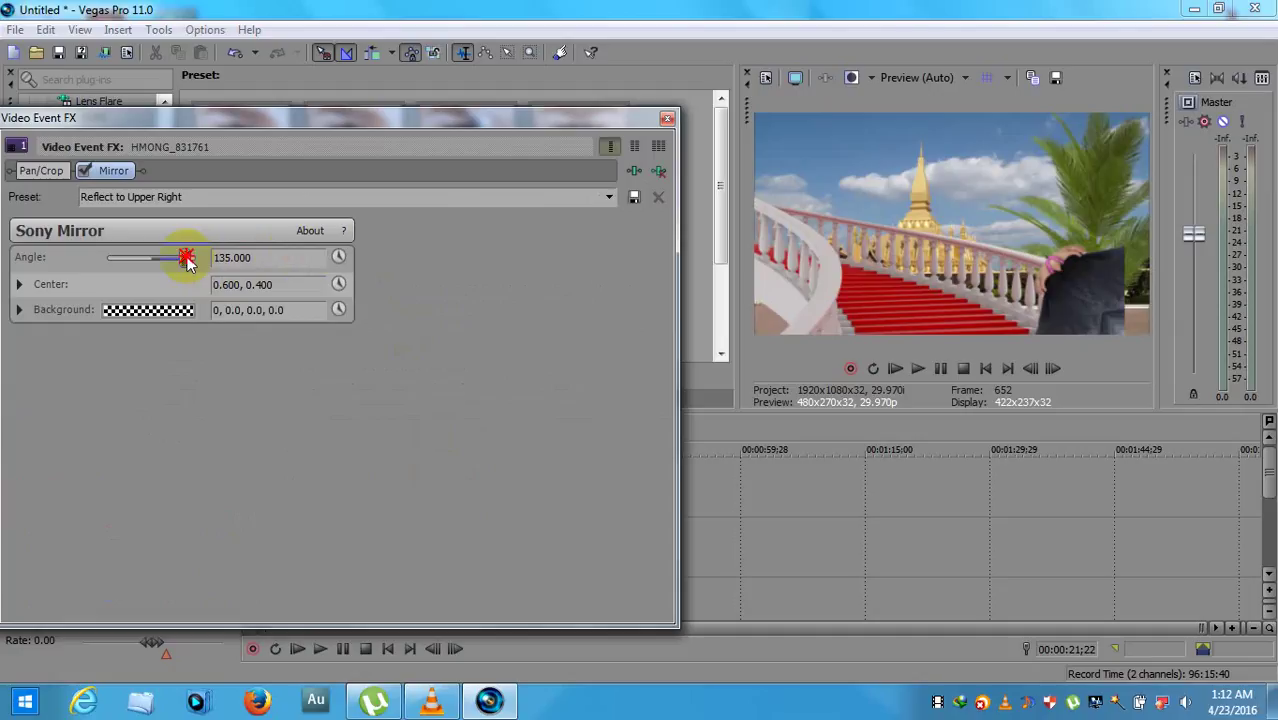
{"action": "left_click_drag", "start_coordinate": [187, 259], "coordinate": [133, 257]}
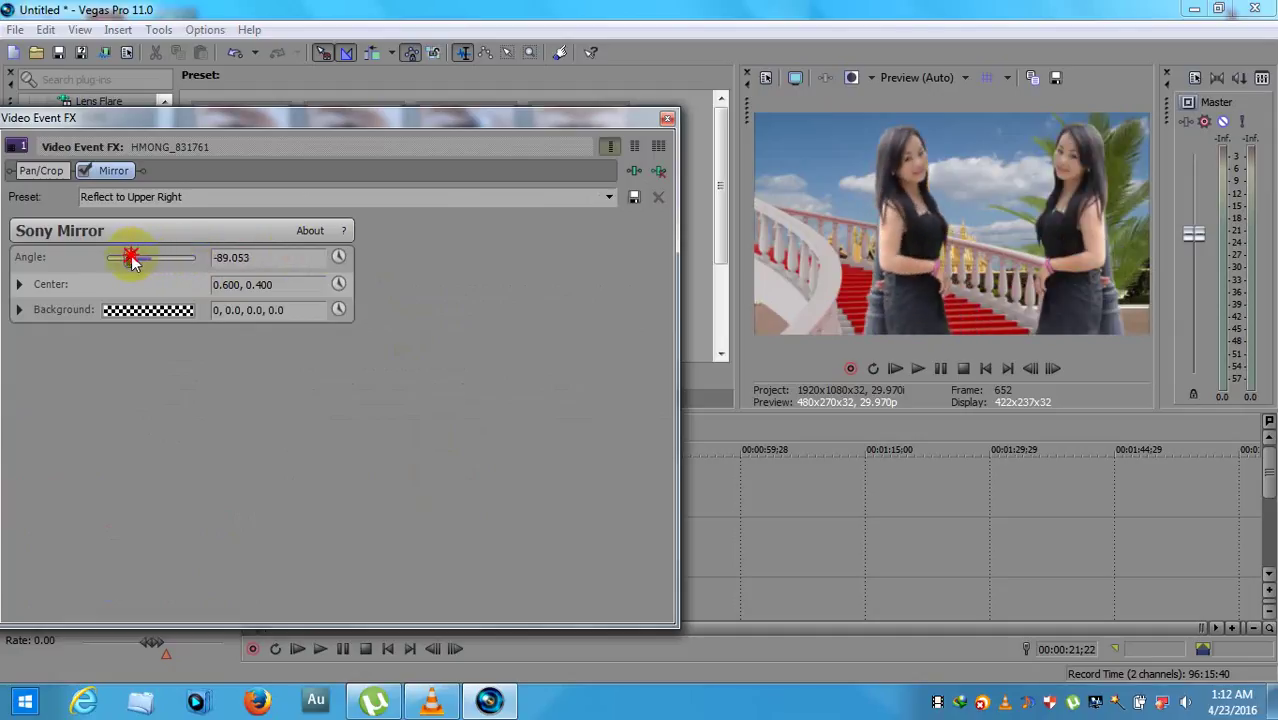
{"action": "left_click_drag", "start_coordinate": [133, 267], "coordinate": [128, 268]}
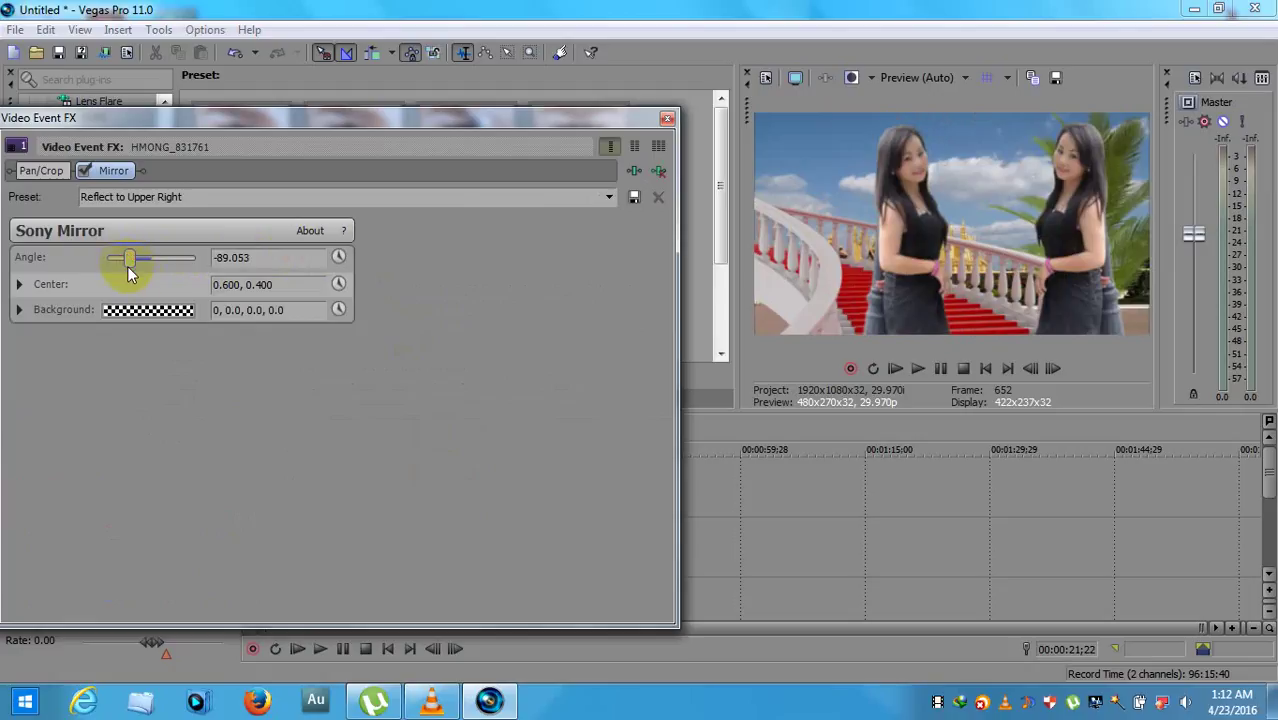
Step: Move the mirror center to about 0.511, 0.391 so the two women stand farther apart, and close the effect settings
{"action": "left_click", "coordinate": [20, 286]}
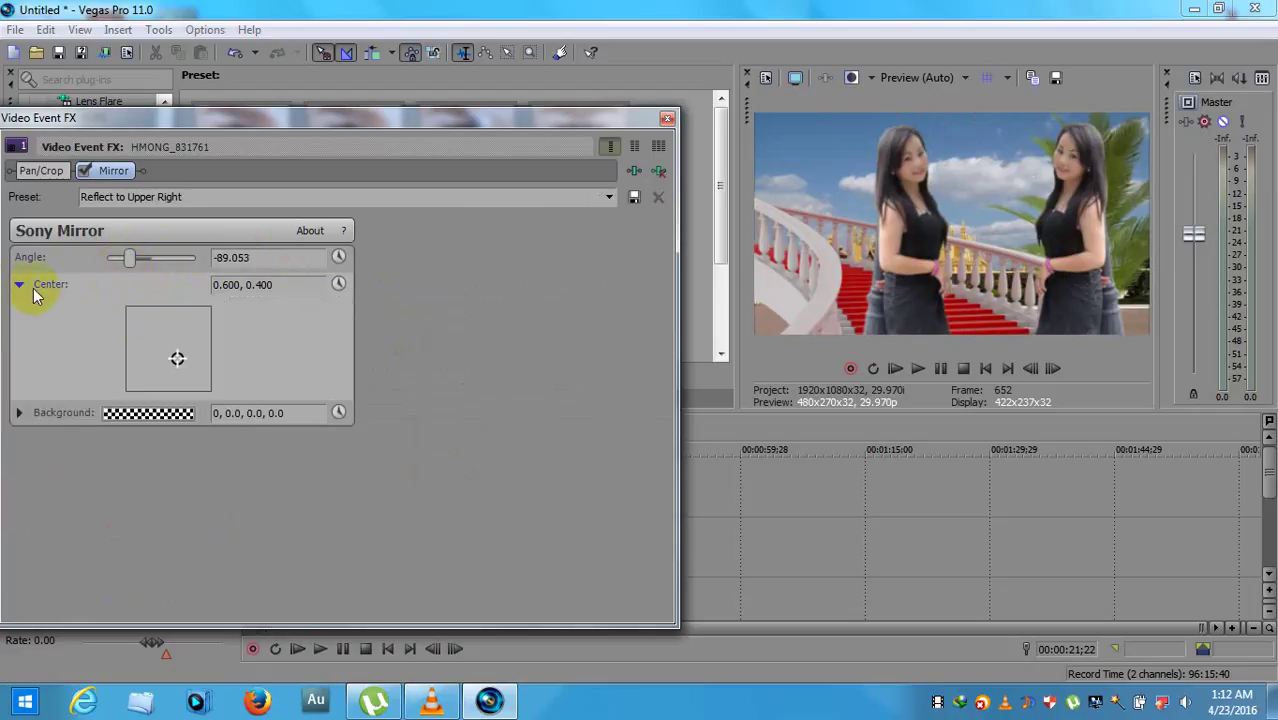
{"action": "mouse_move", "coordinate": [177, 357]}
{"action": "left_mouse_down"}
{"action": "mouse_move", "coordinate": [166, 354]}
{"action": "mouse_move", "coordinate": [172, 367]}
{"action": "left_mouse_up"}
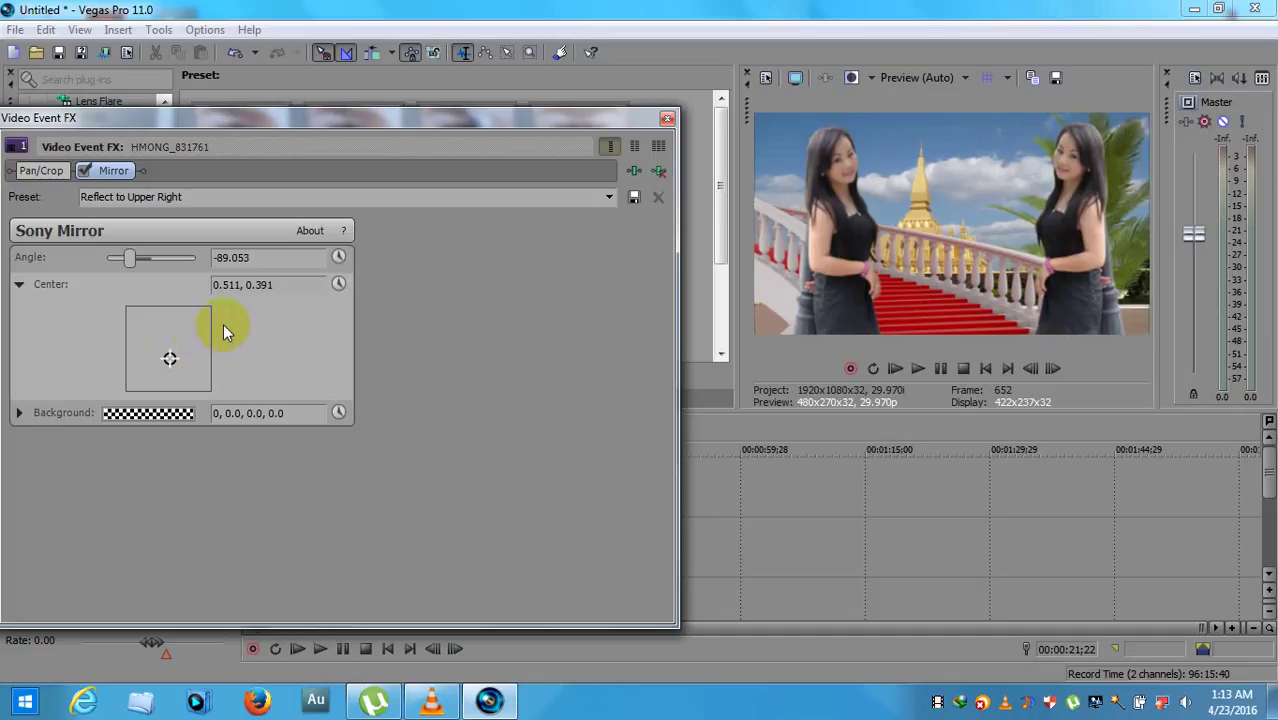
{"action": "left_click", "coordinate": [667, 121]}
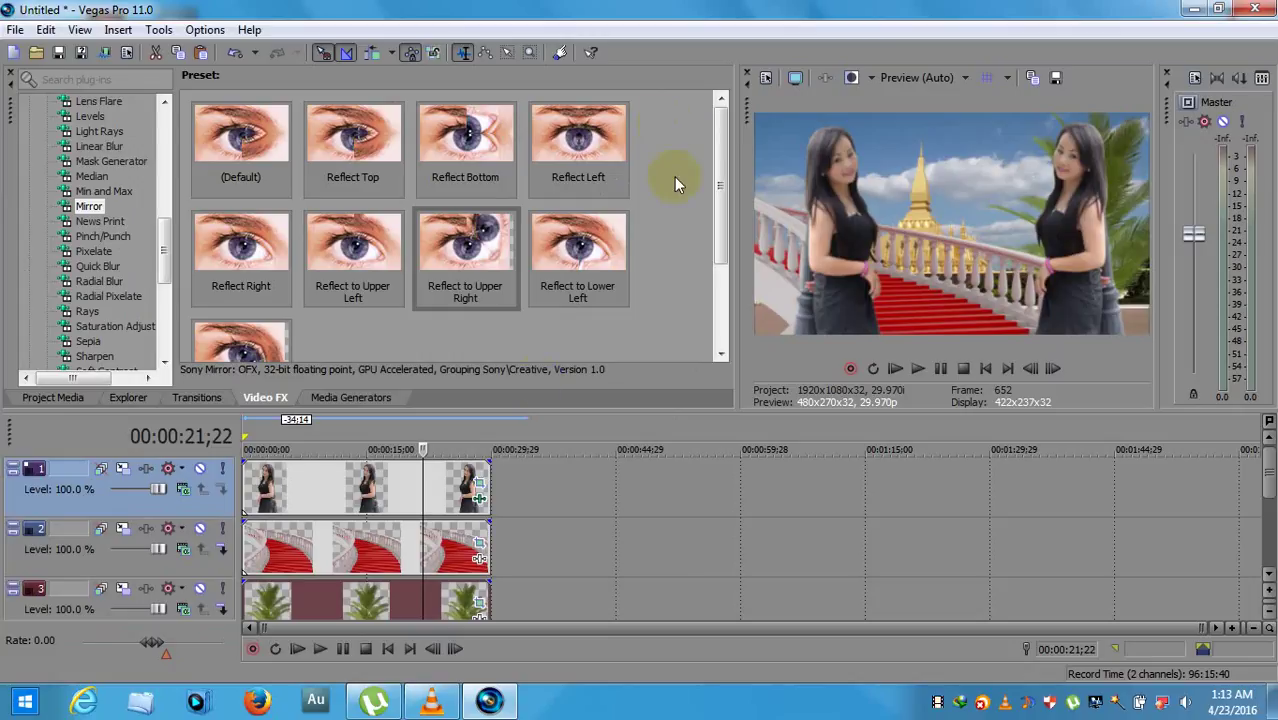
Step: Set the cursor at 00:00:13;16 and browse for media in E:\3D\New folder (3)
{"action": "left_click", "coordinate": [355, 478]}
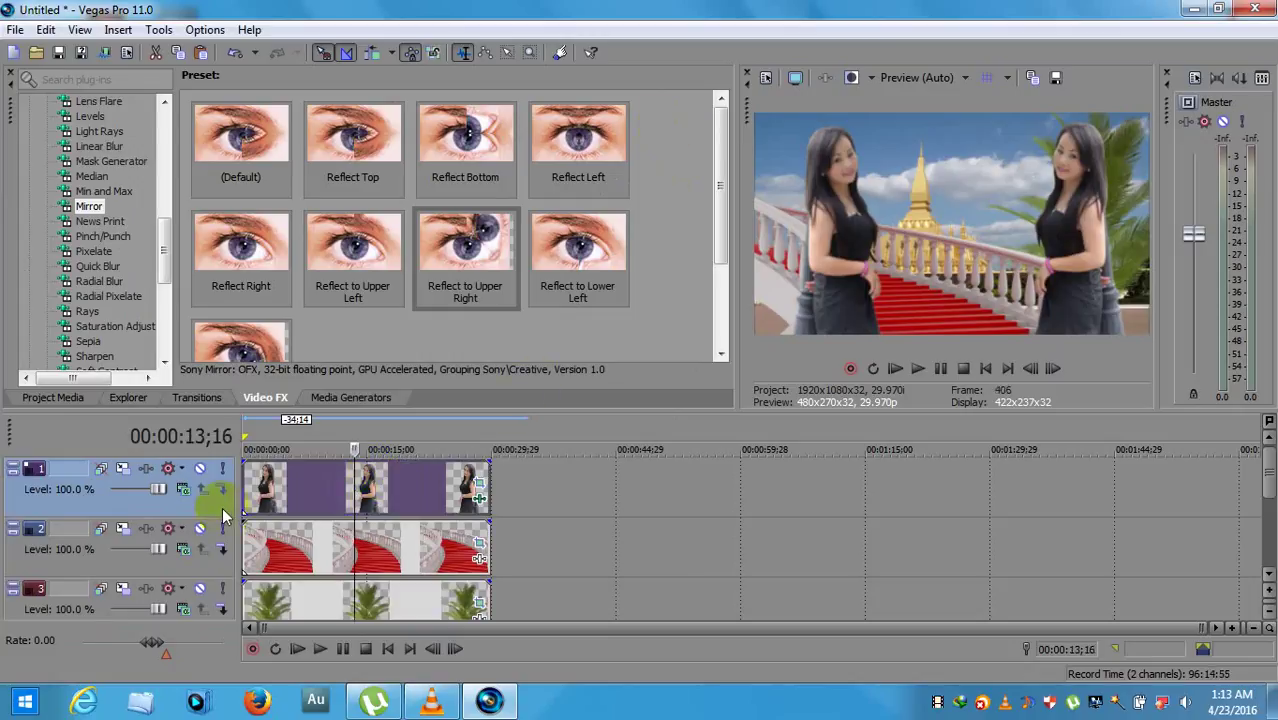
{"action": "left_click", "coordinate": [35, 52]}
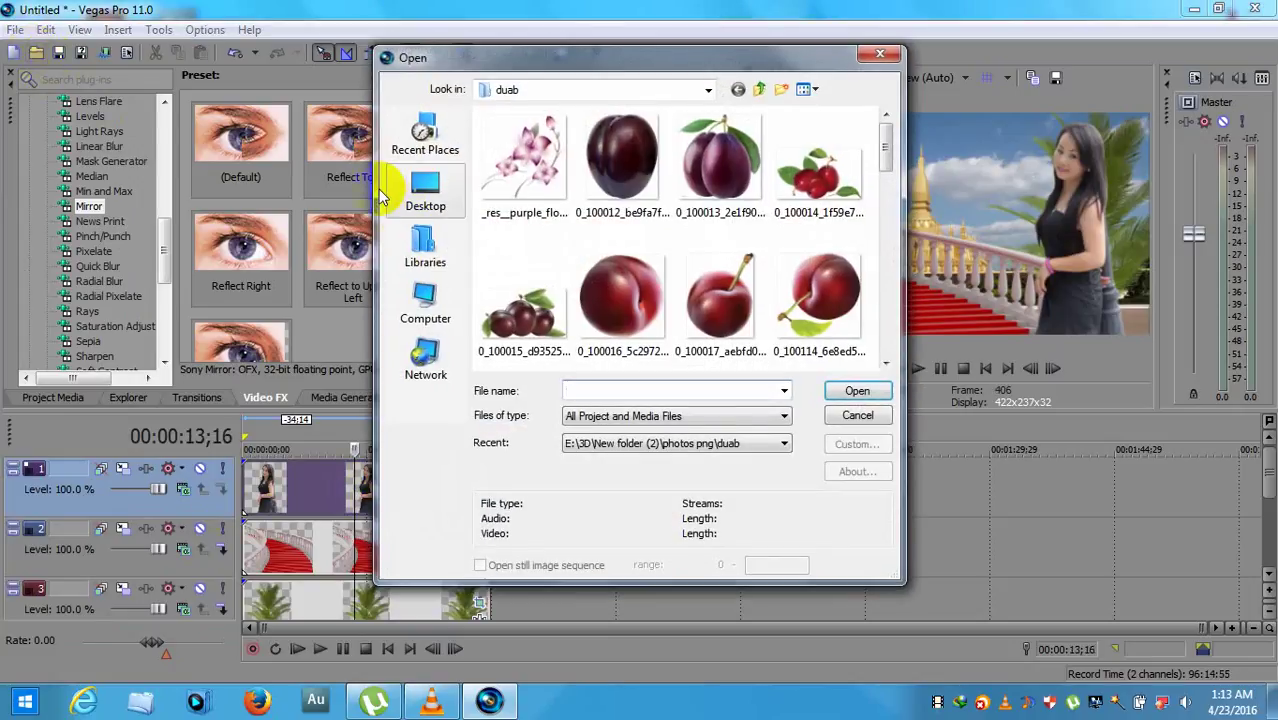
{"action": "left_click", "coordinate": [427, 304]}
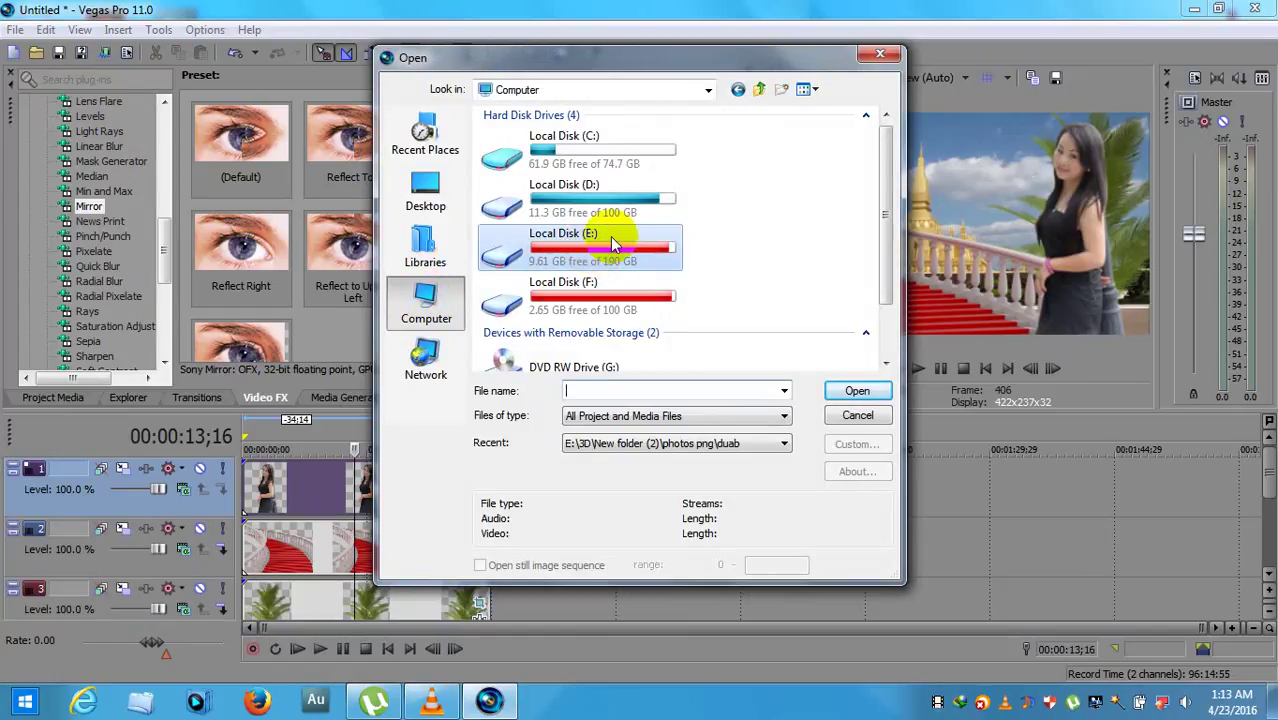
{"action": "double_click", "coordinate": [621, 247]}
{"action": "double_click", "coordinate": [566, 141]}
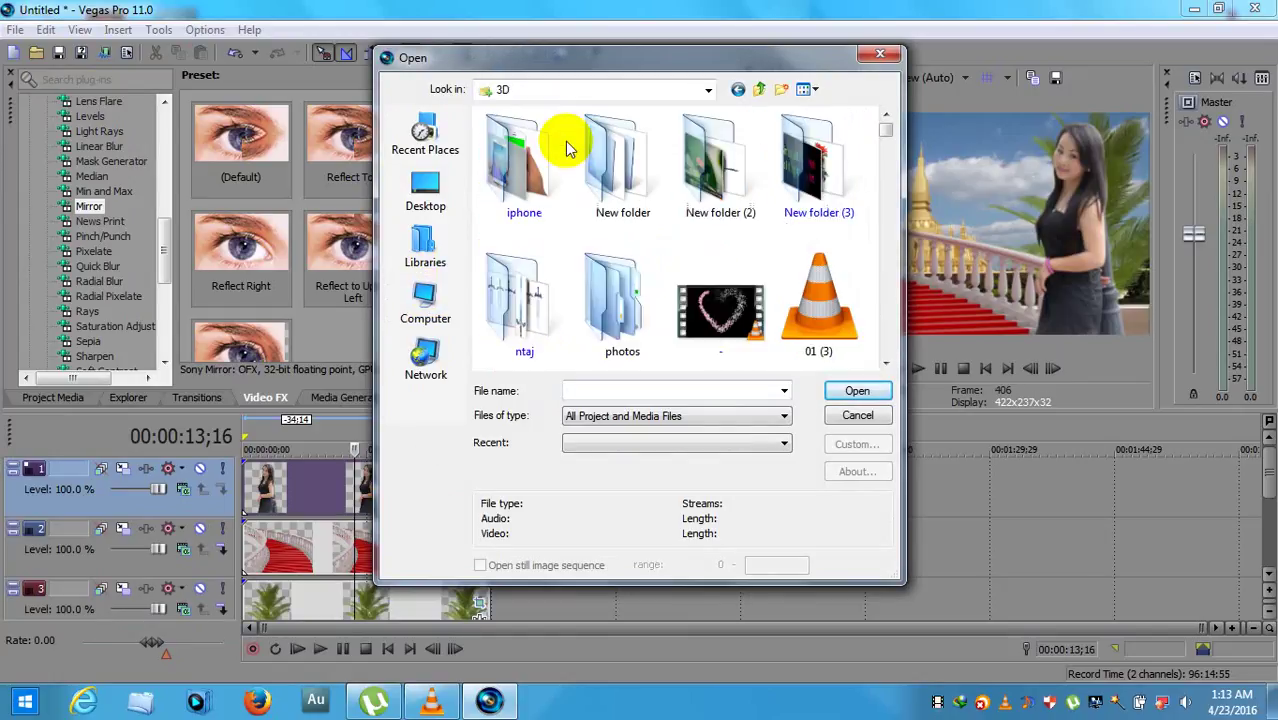
{"action": "double_click", "coordinate": [805, 175]}
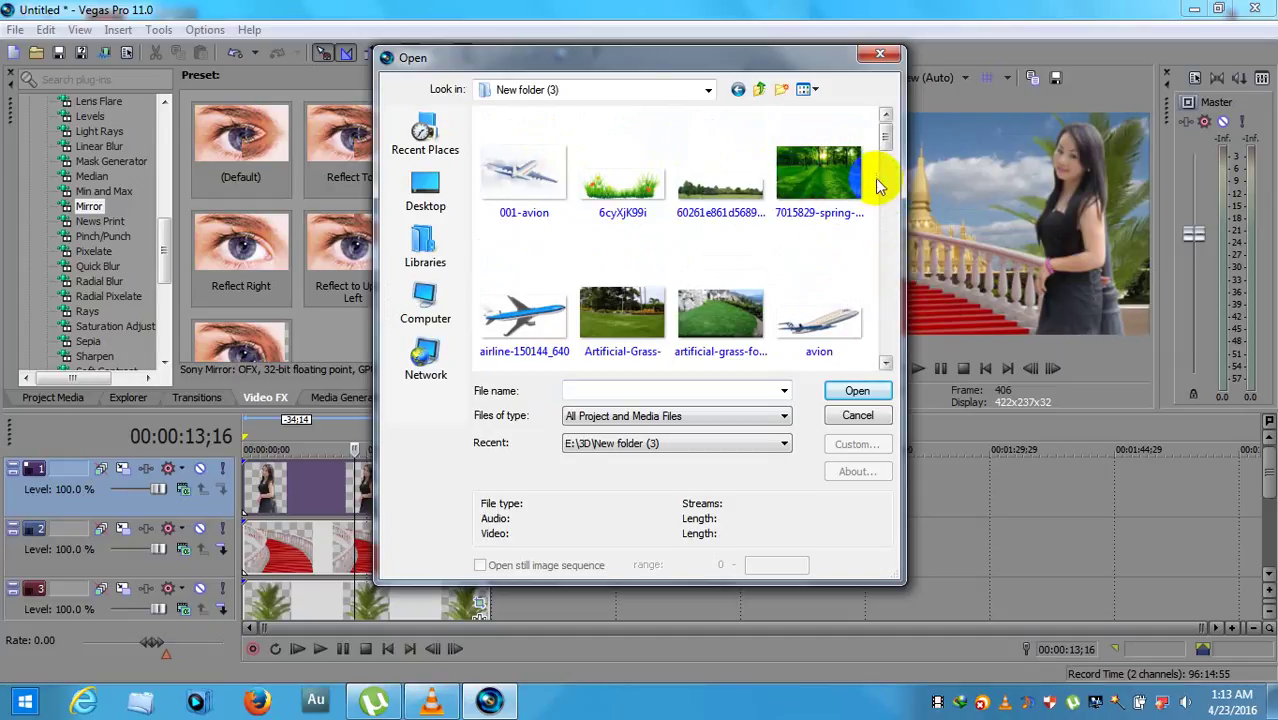
Step: Preview the airplane images avionr and airline-150144_640 at full size to compare them
{"action": "left_click_drag", "start_coordinate": [885, 128], "coordinate": [893, 157]}
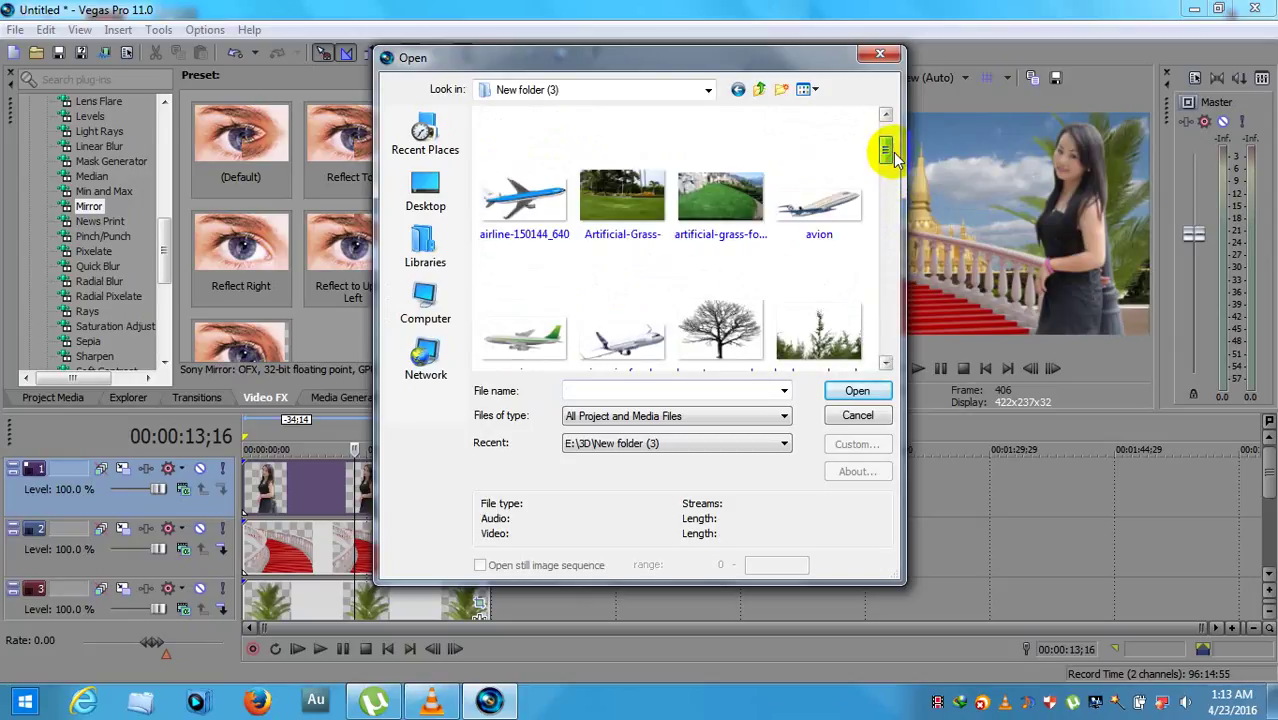
{"action": "left_click", "coordinate": [540, 330]}
{"action": "right_click", "coordinate": [545, 337]}
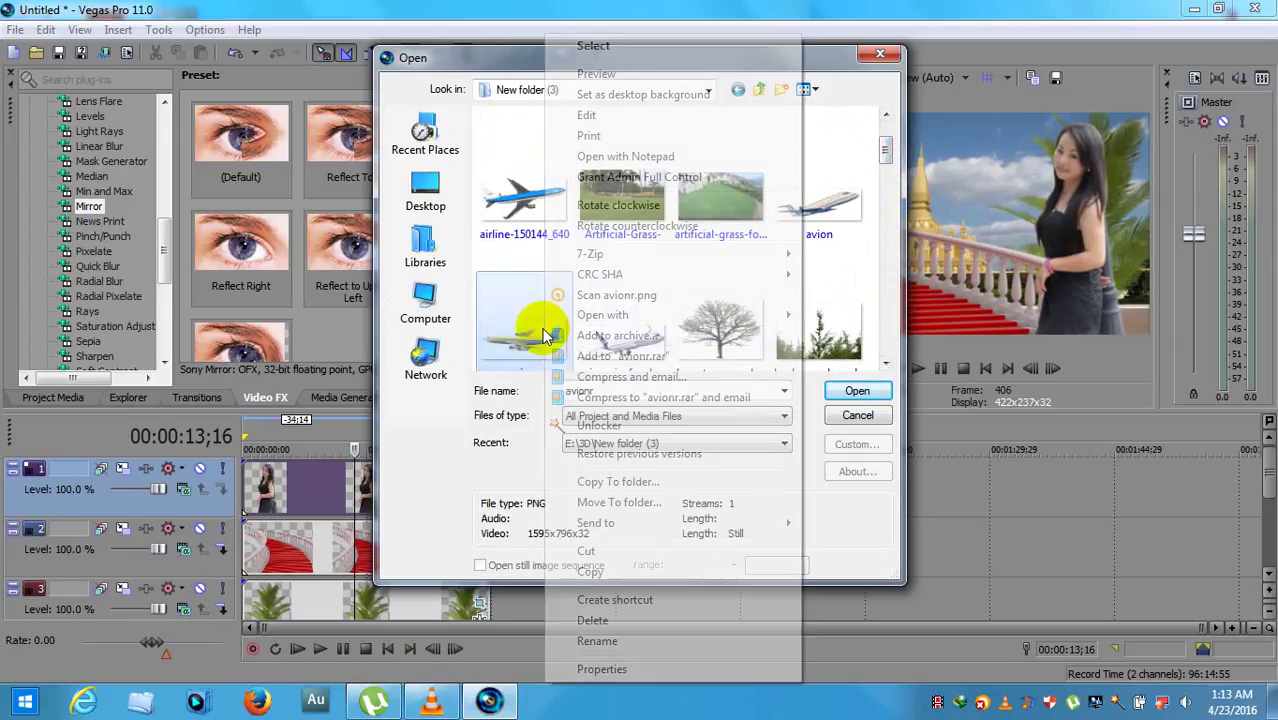
{"action": "left_click", "coordinate": [593, 76]}
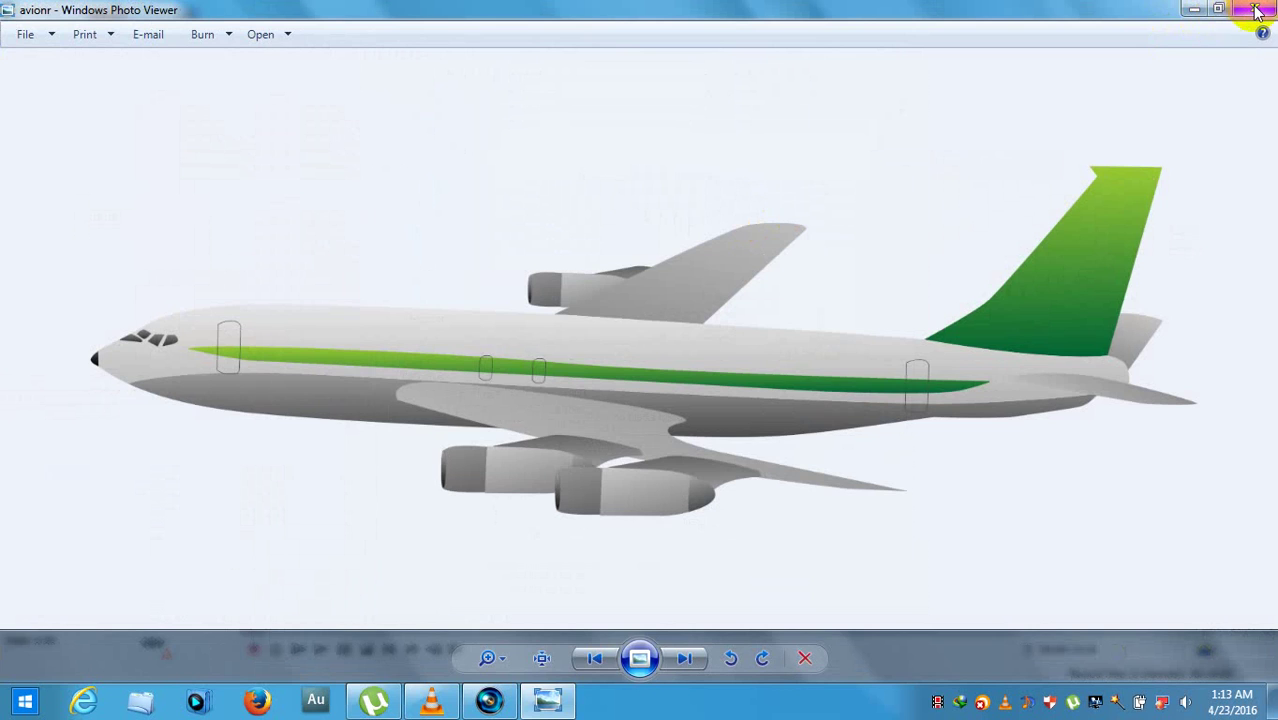
{"action": "left_click", "coordinate": [1256, 10]}
{"action": "left_click", "coordinate": [530, 187]}
{"action": "right_click", "coordinate": [545, 185]}
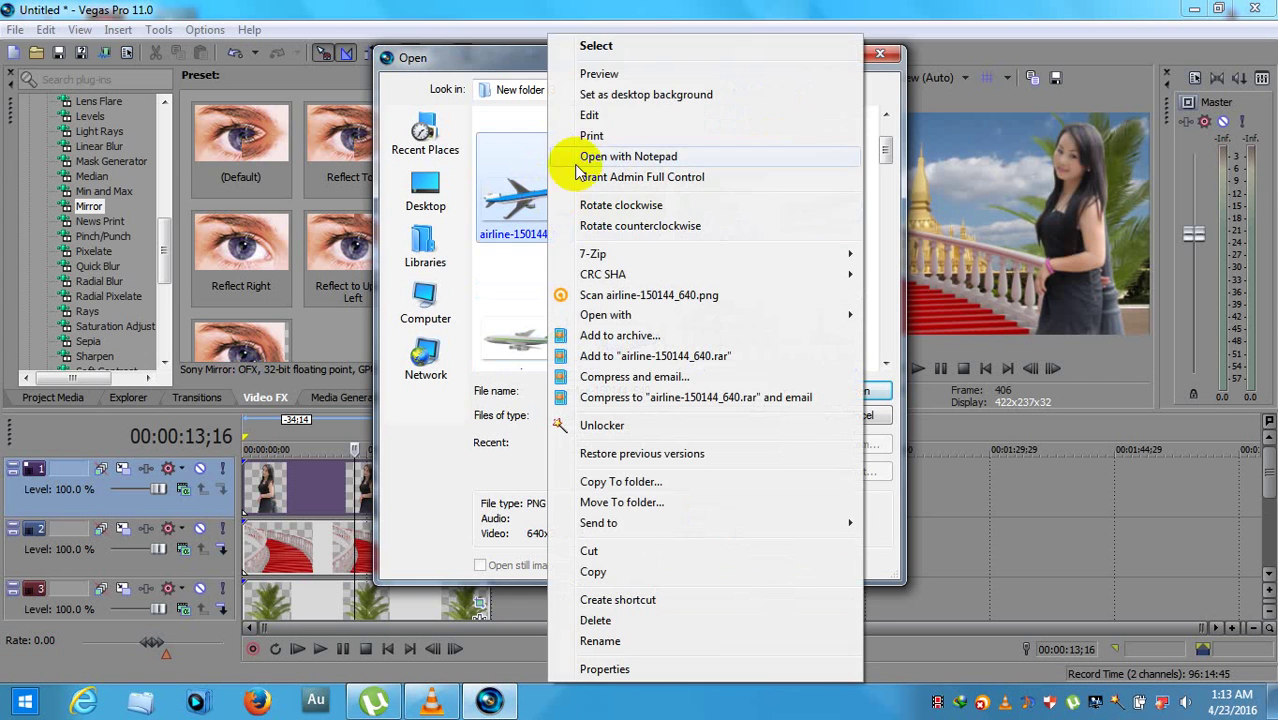
{"action": "left_click", "coordinate": [593, 74]}
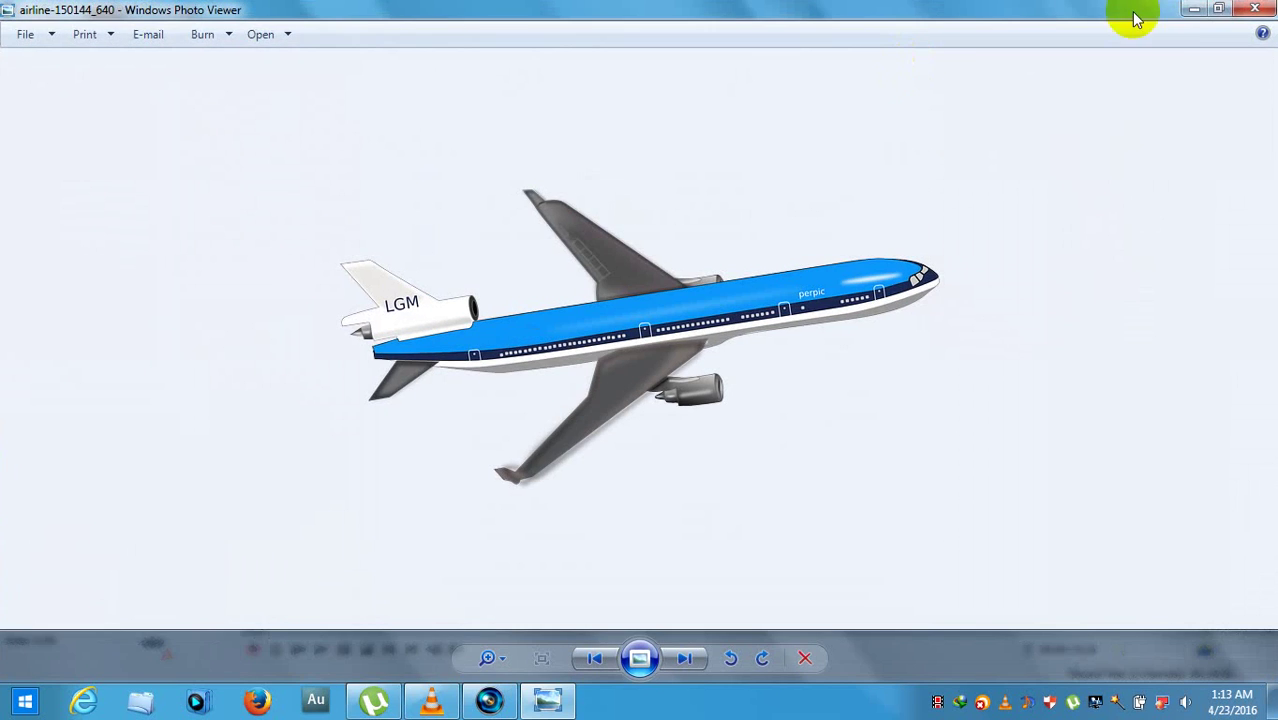
{"action": "left_click", "coordinate": [1254, 9]}
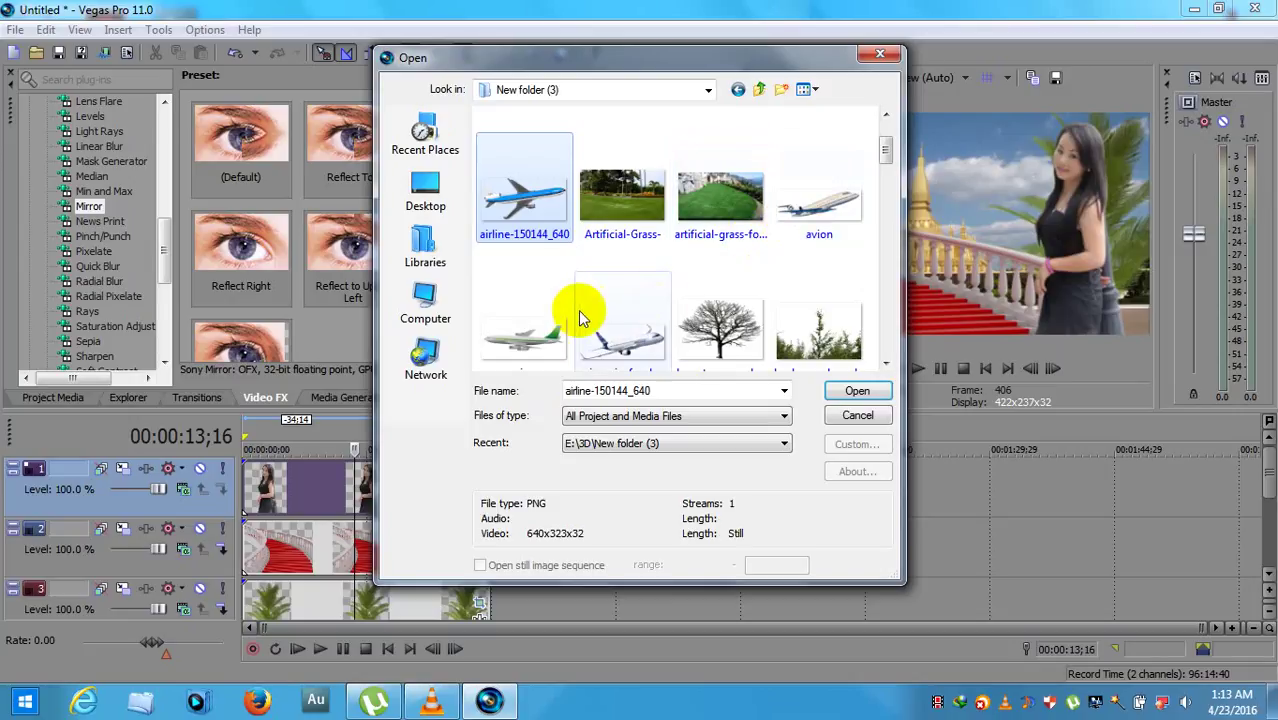
Step: Import avionr.png and move its event out of the woman's event to about 00:00:44;29 on track 1
{"action": "double_click", "coordinate": [528, 325]}
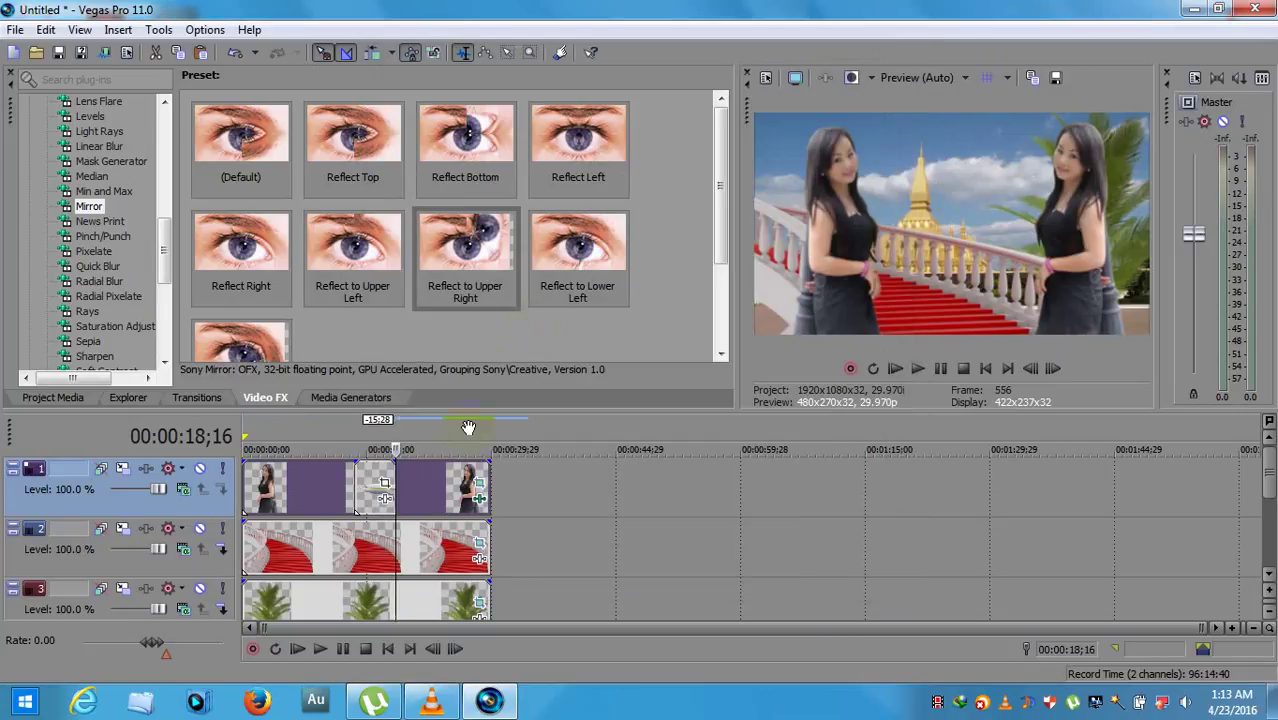
{"action": "left_click_drag", "start_coordinate": [383, 505], "coordinate": [630, 515]}
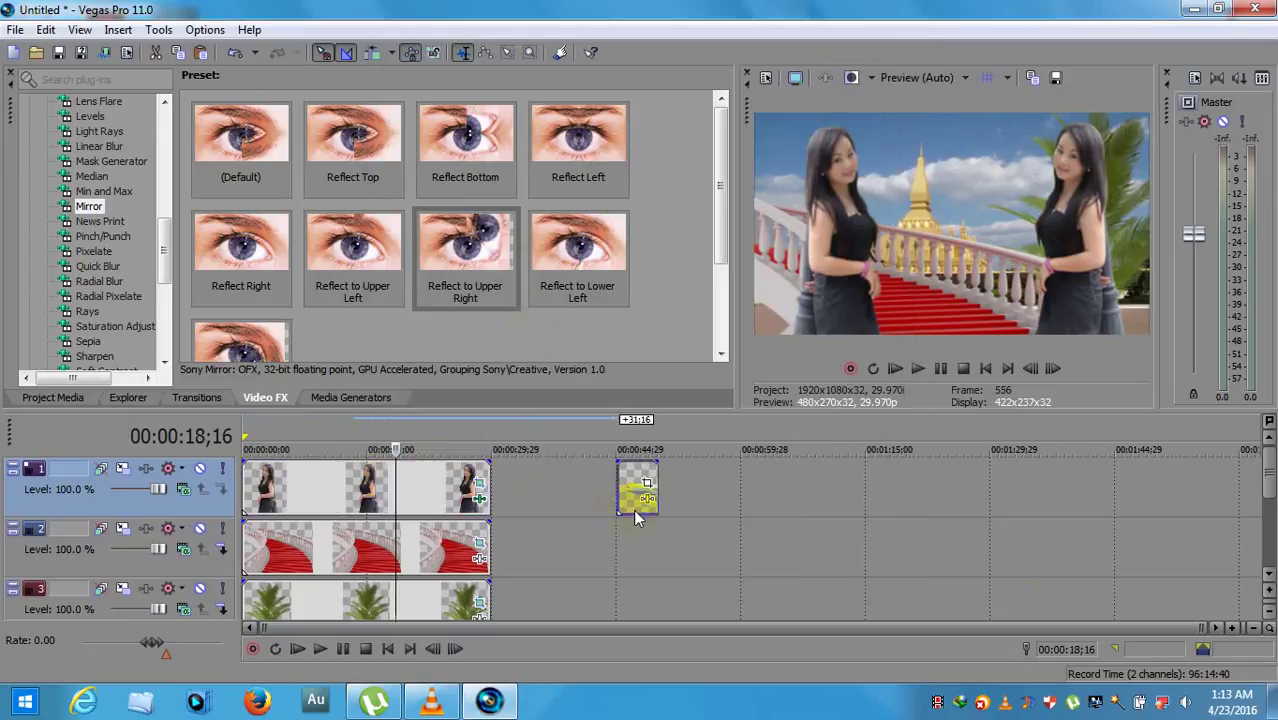
{"action": "mouse_move", "coordinate": [1271, 503]}
{"action": "left_mouse_down"}
{"action": "mouse_move", "coordinate": [1271, 517]}
{"action": "mouse_move", "coordinate": [1271, 498]}
{"action": "left_mouse_up"}
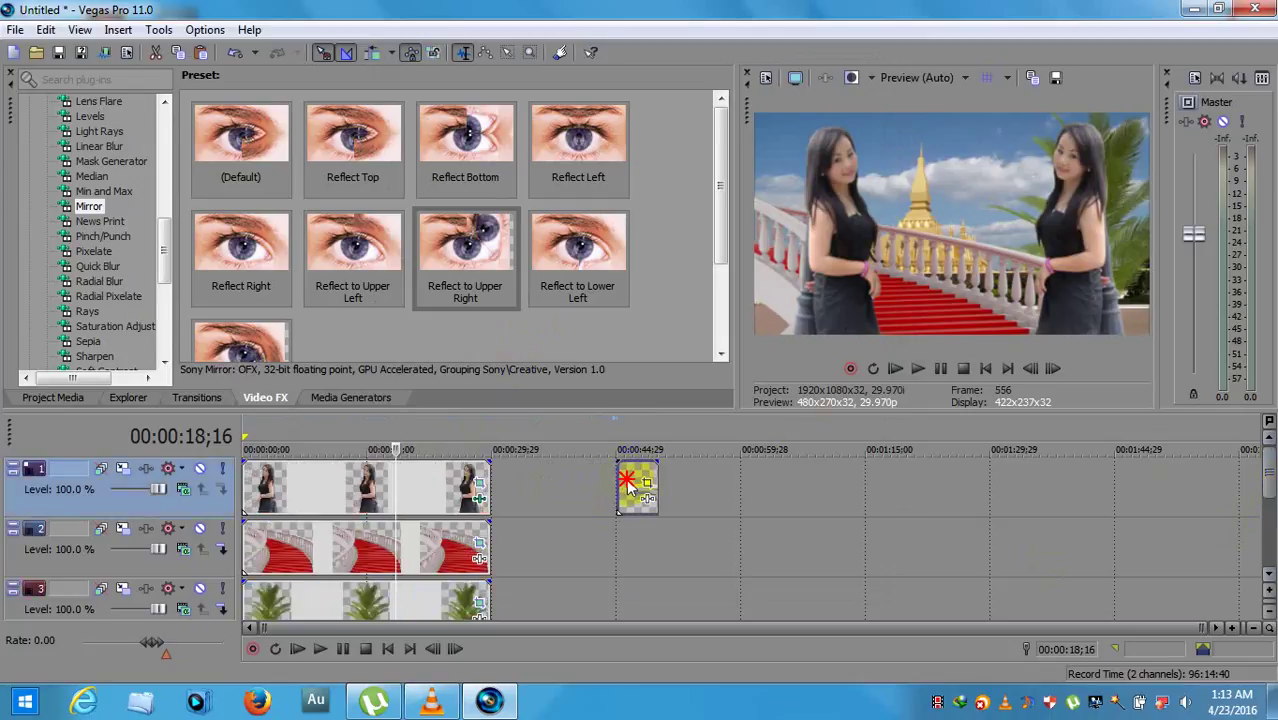
Step: Insert a video track above the woman, place the plane event there at the timeline start, and extend it to the other events' length
{"action": "right_click", "coordinate": [197, 508]}
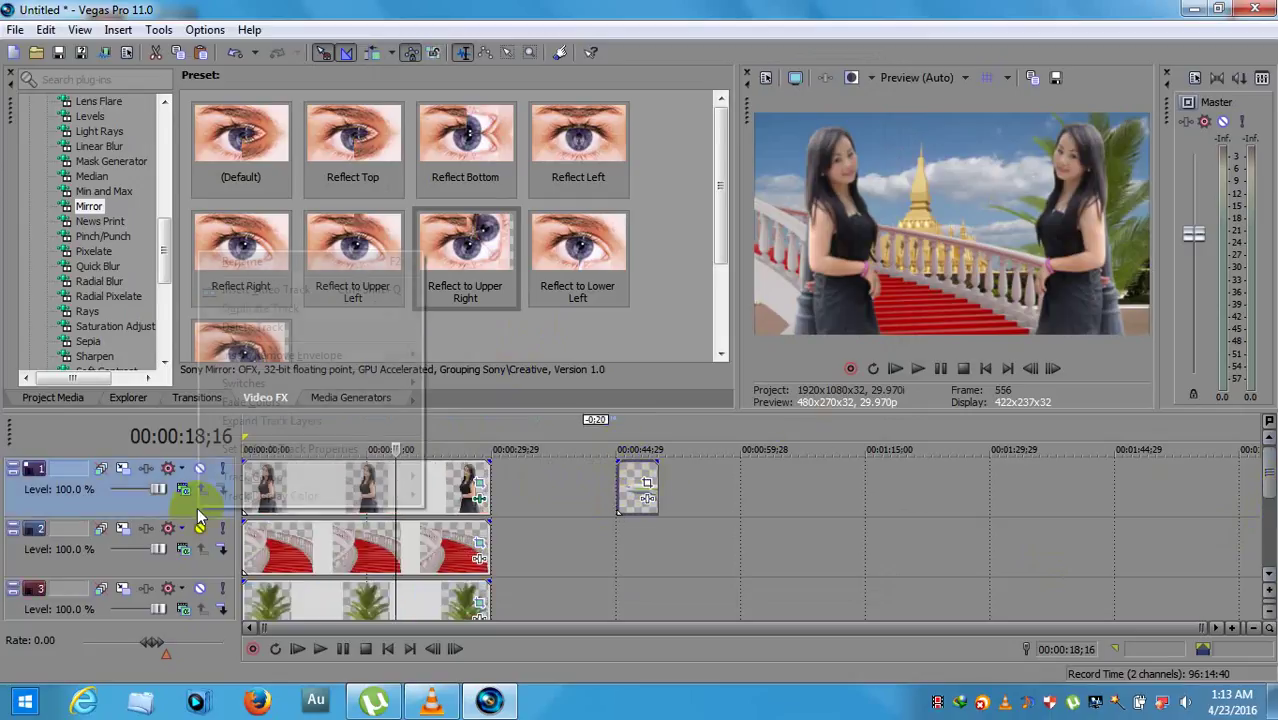
{"action": "left_click", "coordinate": [285, 290]}
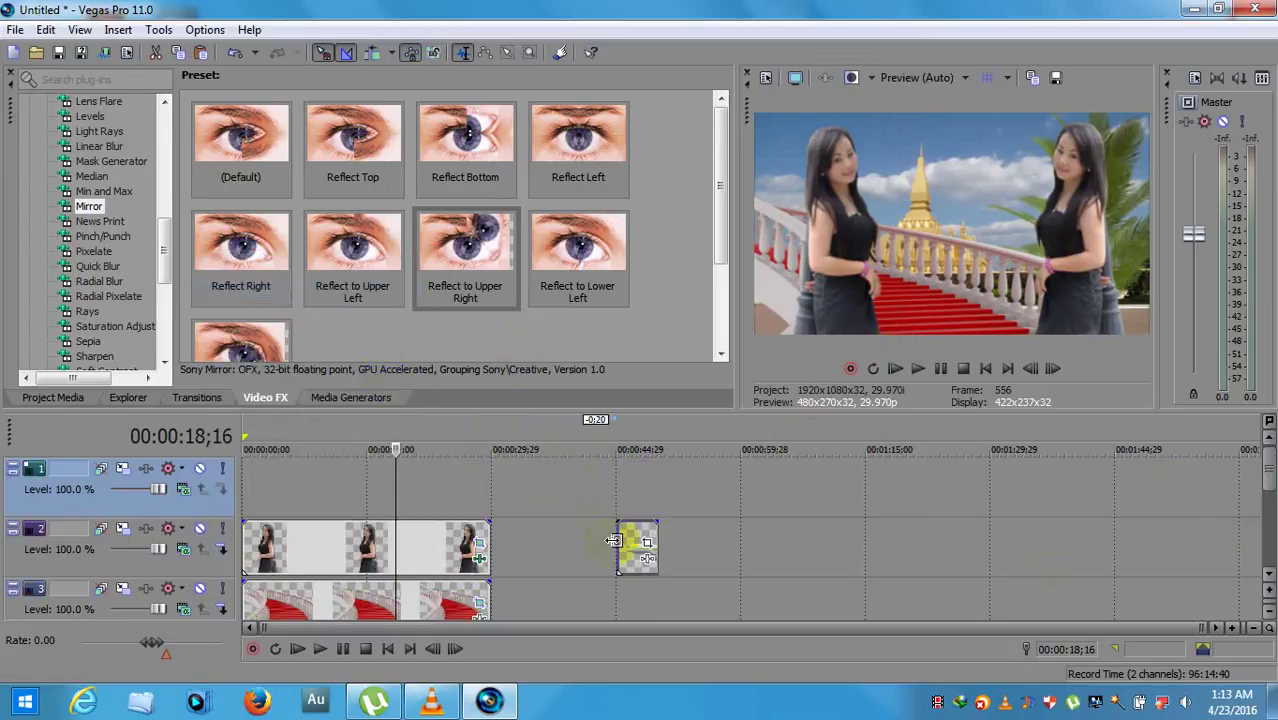
{"action": "left_click_drag", "start_coordinate": [612, 540], "coordinate": [257, 500]}
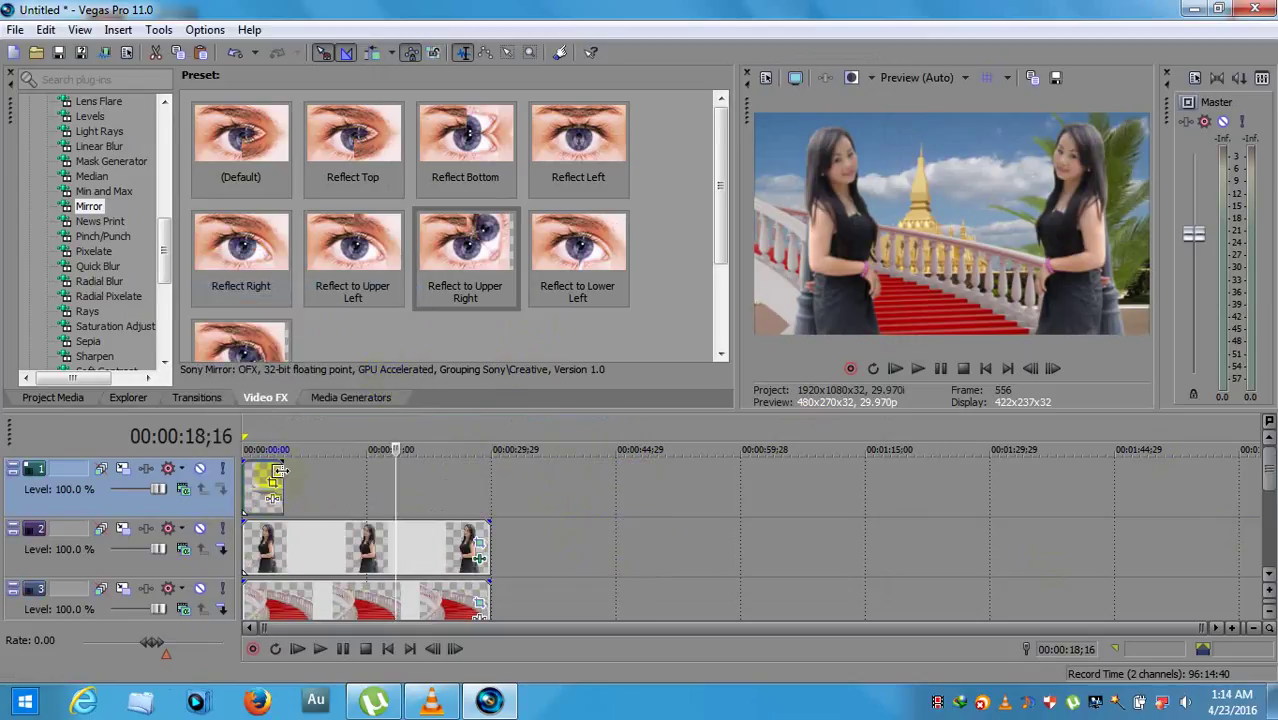
{"action": "left_click_drag", "start_coordinate": [280, 470], "coordinate": [488, 470]}
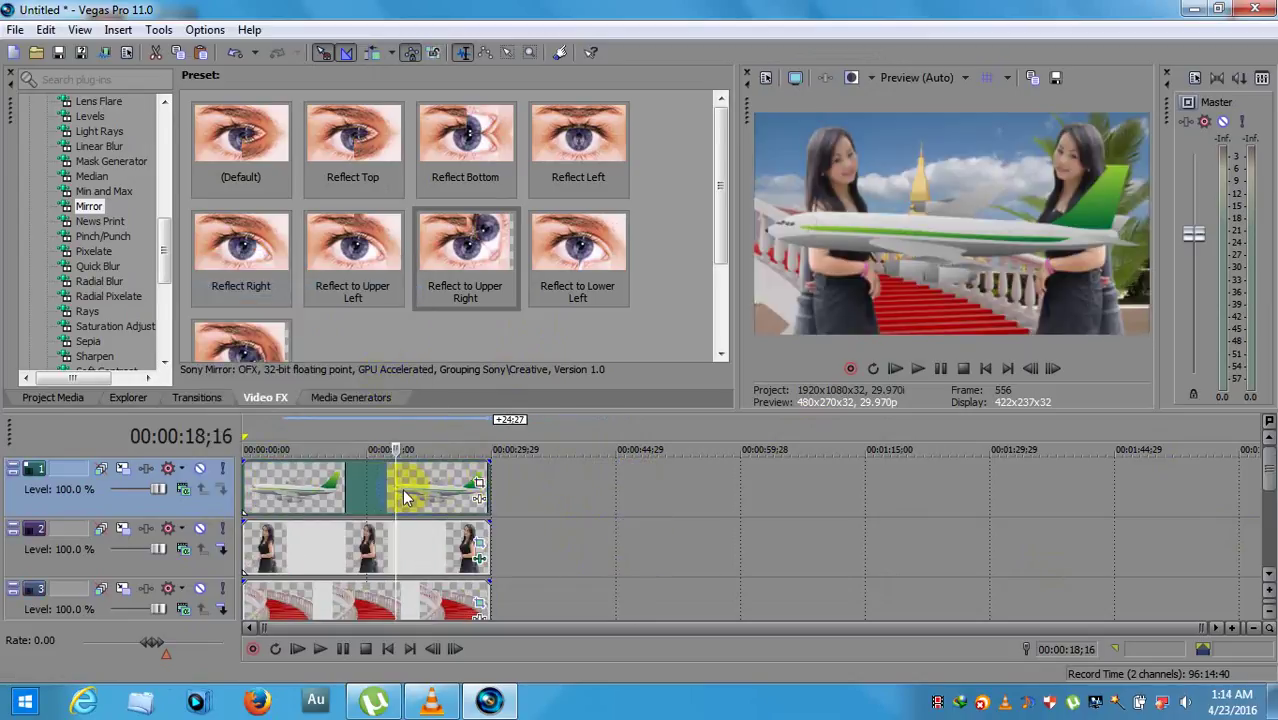
Step: Try the plane event on a new track beneath the temple background, and bring it back to track 1
{"action": "scroll", "coordinate": [513, 531], "scroll_direction": "down", "scroll_amount": 4}
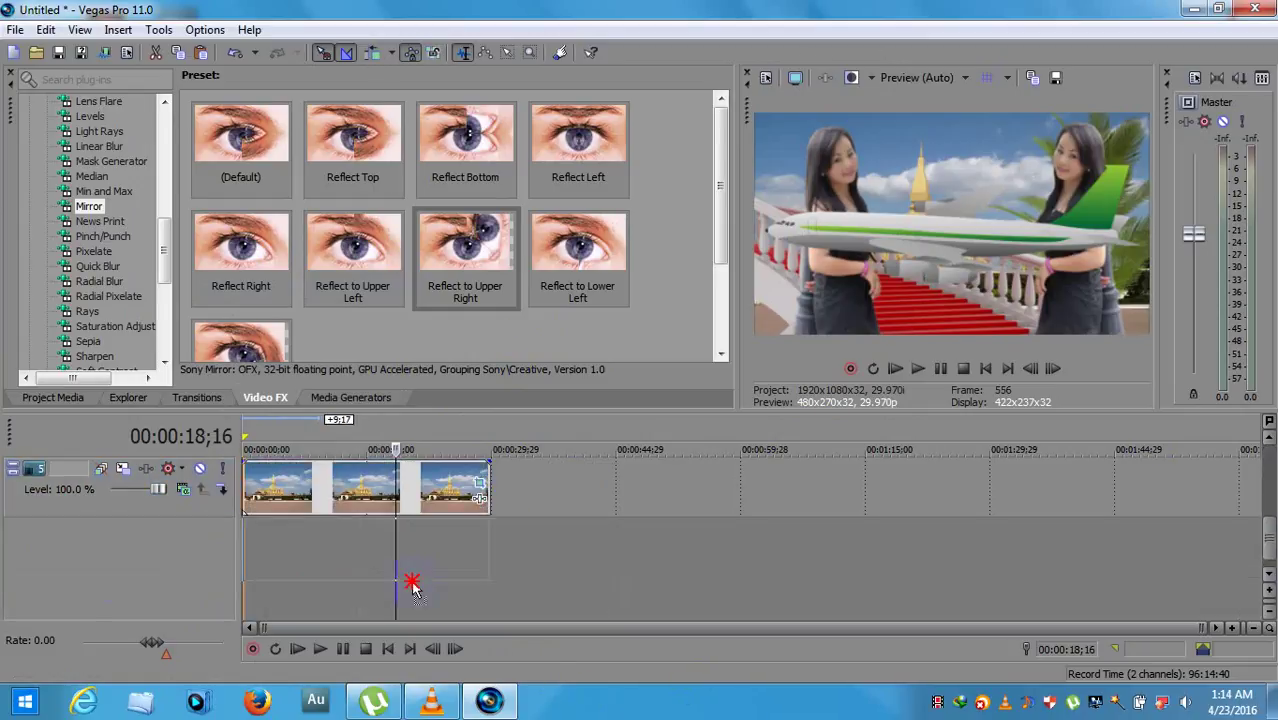
{"action": "left_click_drag", "start_coordinate": [371, 557], "coordinate": [373, 559]}
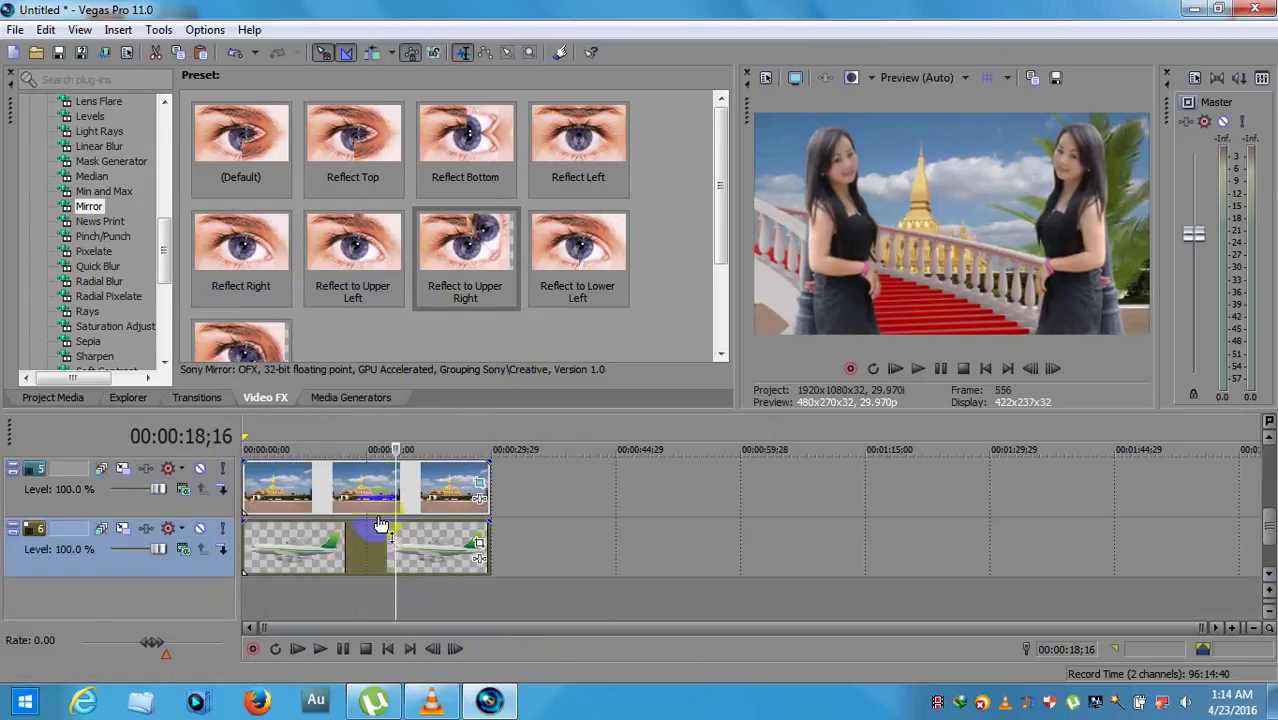
{"action": "scroll", "coordinate": [695, 452], "scroll_direction": "up", "scroll_amount": 1}
{"action": "scroll", "coordinate": [698, 460], "scroll_direction": "up", "scroll_amount": 1}
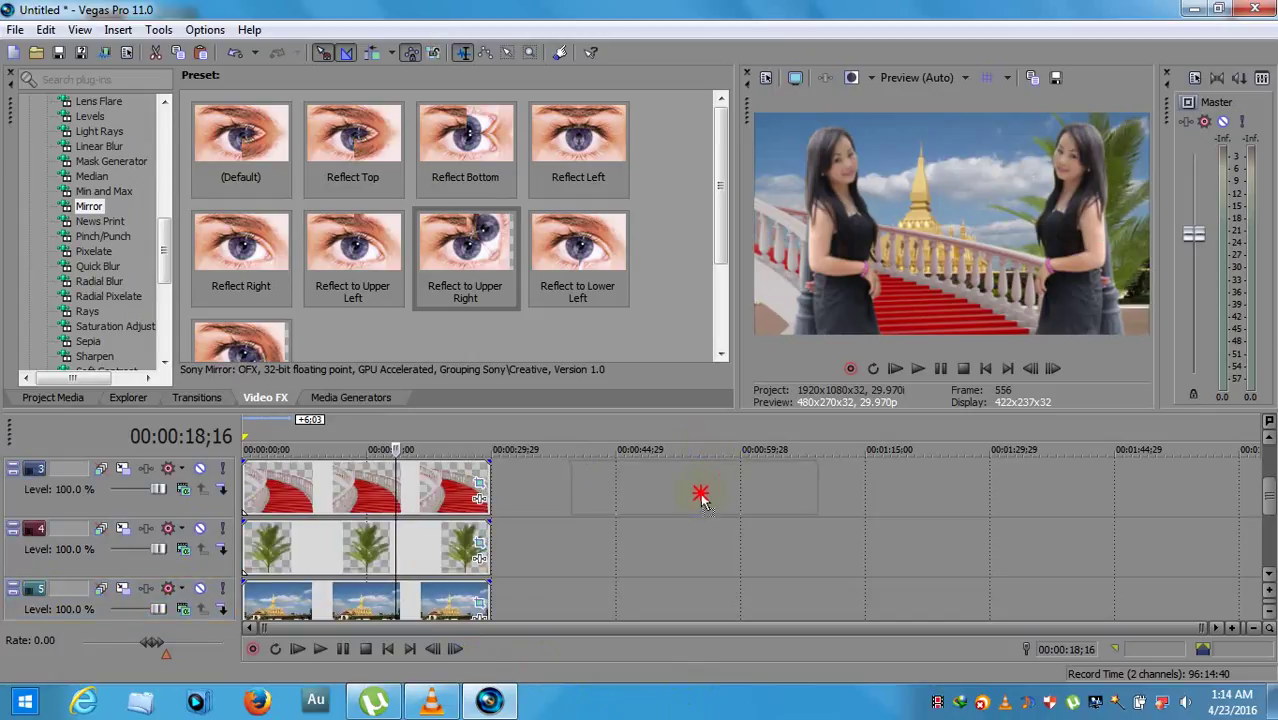
{"action": "scroll", "coordinate": [685, 460], "scroll_direction": "up", "scroll_amount": 2}
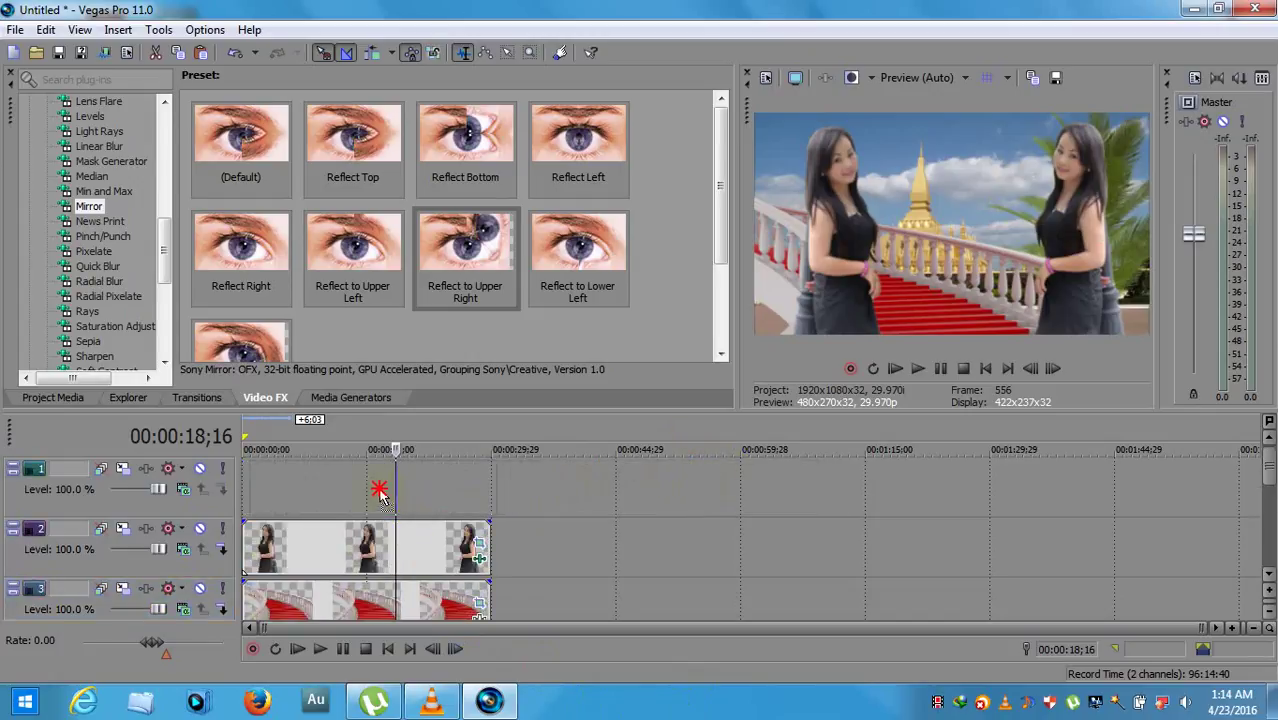
{"action": "left_click_drag", "start_coordinate": [369, 490], "coordinate": [369, 493]}
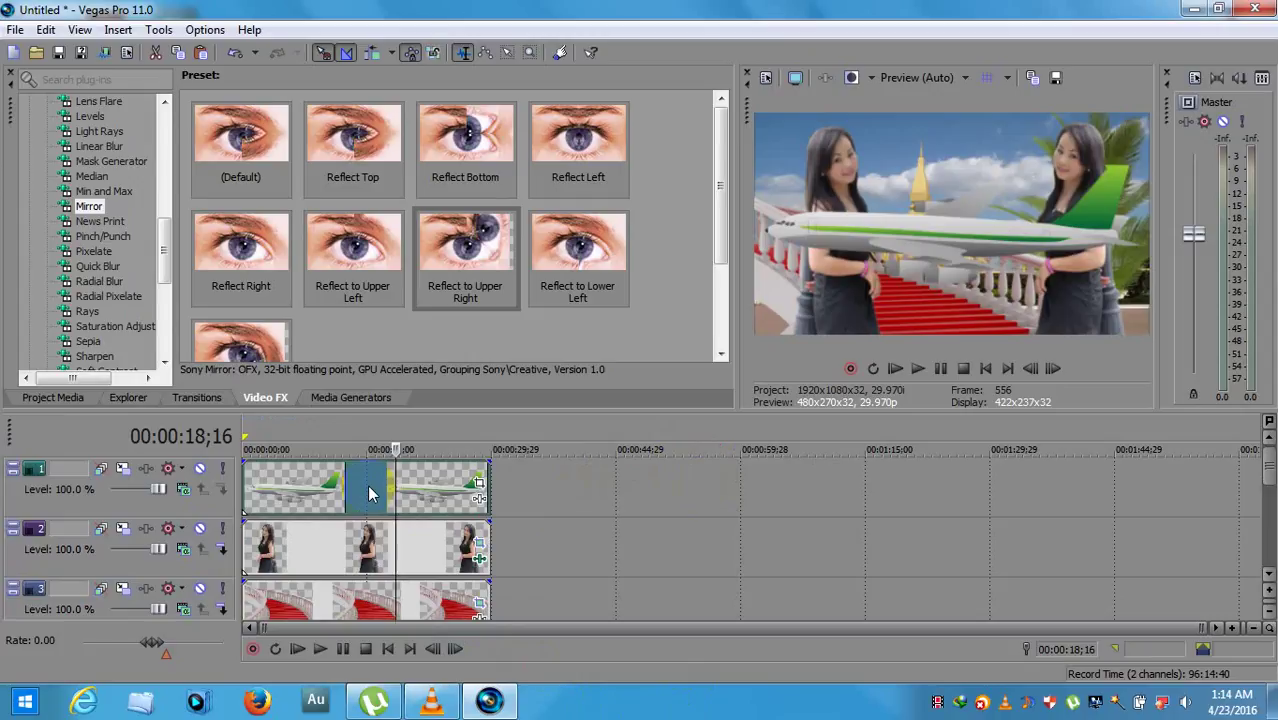
Step: Swap the woman and plane events so the woman is on track 1 and the plane is beneath her on track 2
{"action": "left_click_drag", "start_coordinate": [377, 548], "coordinate": [680, 545]}
{"action": "left_click", "coordinate": [406, 488]}
{"action": "left_click_drag", "start_coordinate": [408, 492], "coordinate": [408, 548]}
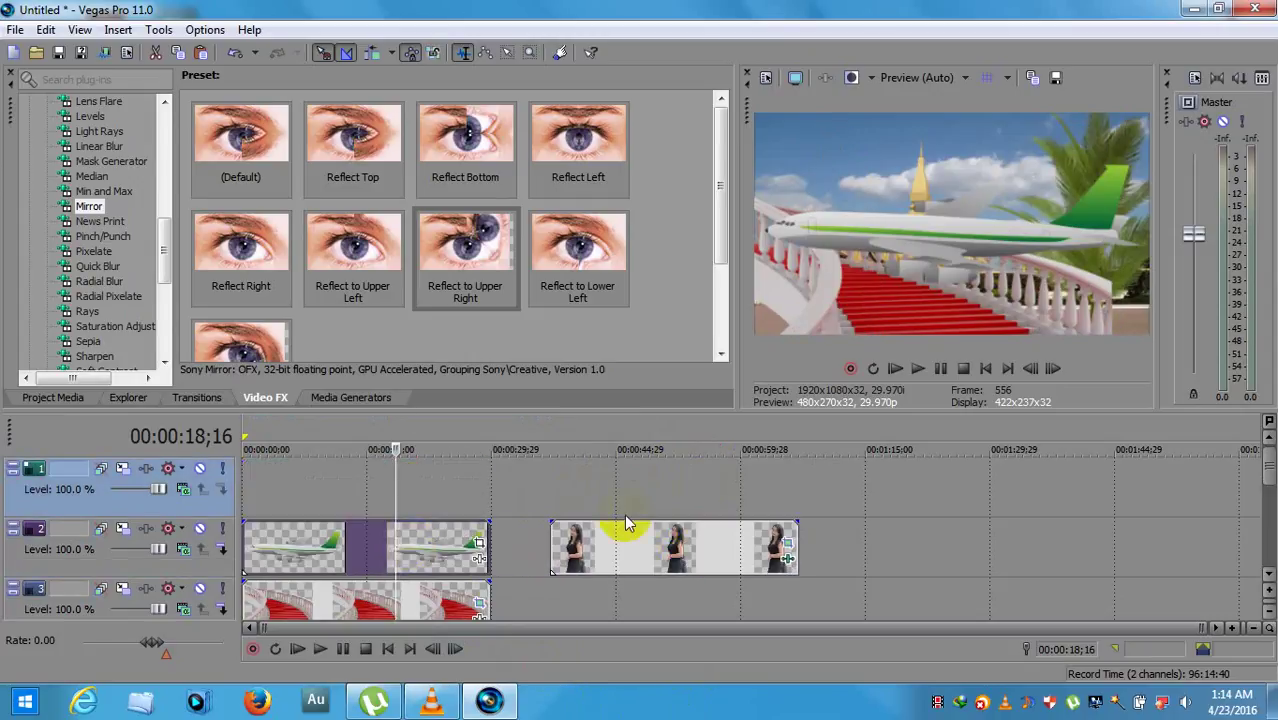
{"action": "left_click", "coordinate": [613, 540]}
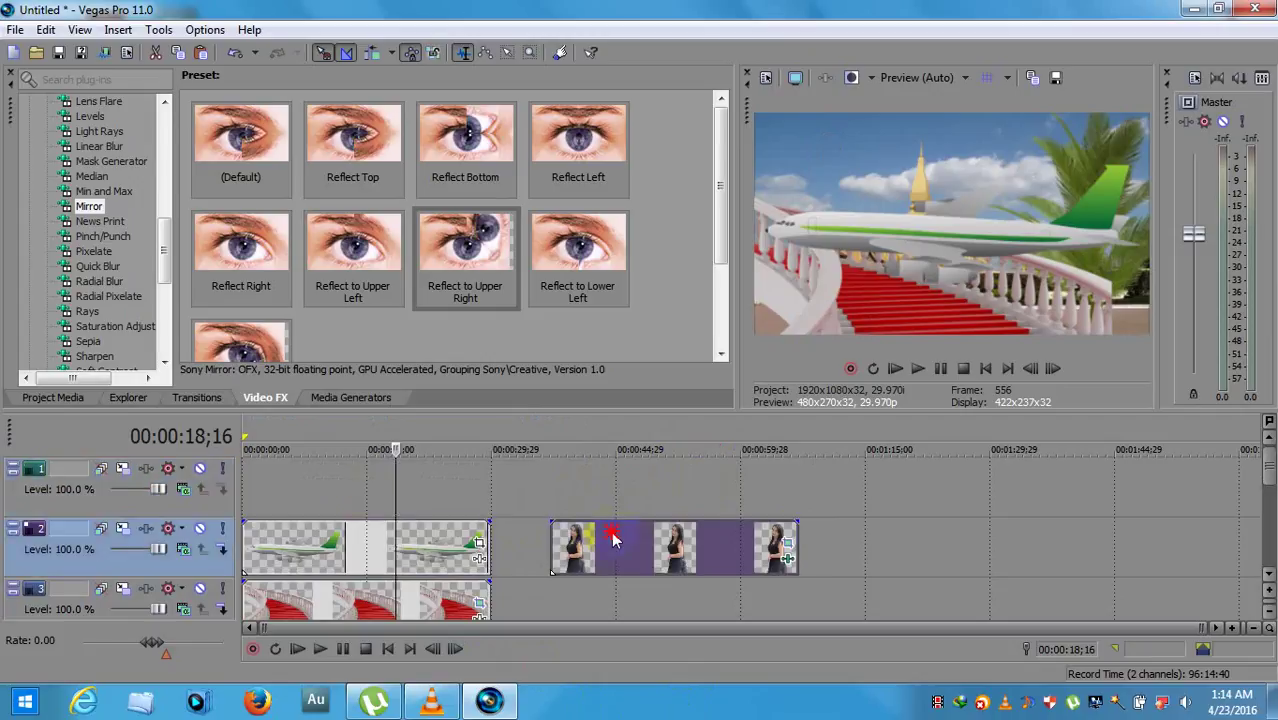
{"action": "left_click_drag", "start_coordinate": [329, 492], "coordinate": [332, 490]}
Step: Move the red carpet stairs event up to track 2 and the plane event down to track 3, both at the timeline start
{"action": "left_click_drag", "start_coordinate": [340, 548], "coordinate": [622, 550]}
{"action": "left_click_drag", "start_coordinate": [455, 600], "coordinate": [420, 543]}
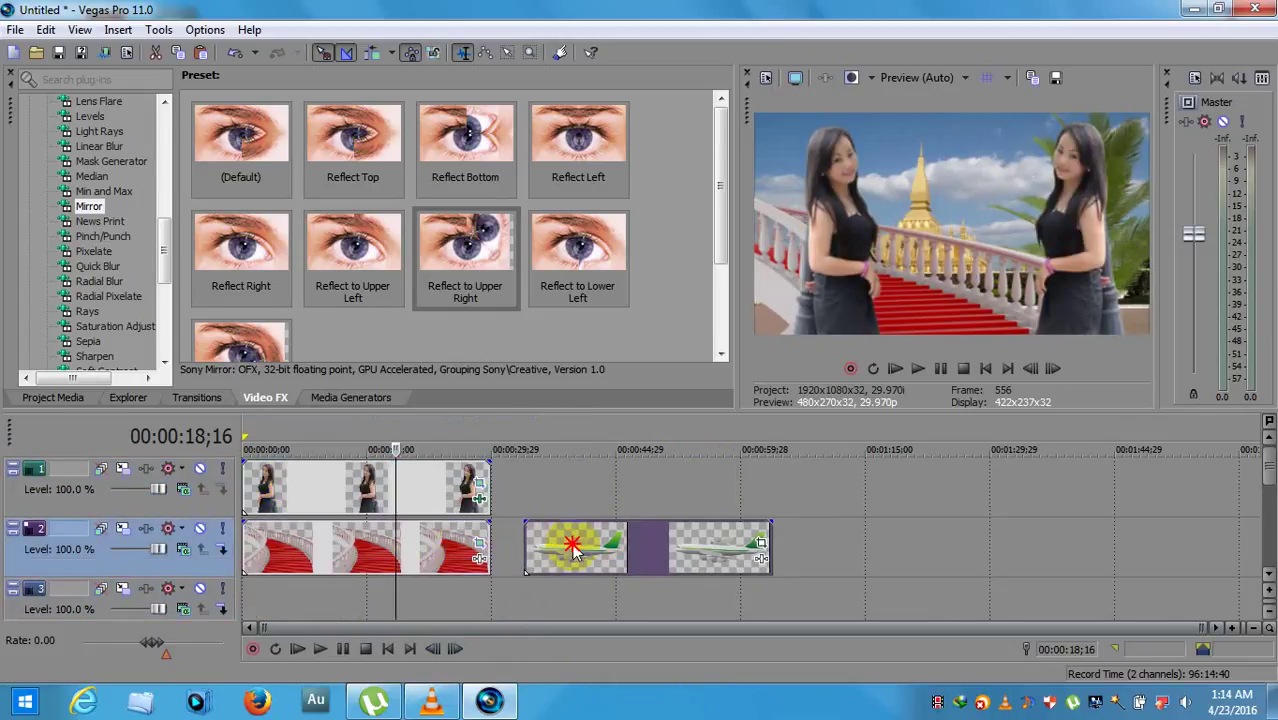
{"action": "left_click_drag", "start_coordinate": [395, 590], "coordinate": [484, 466]}
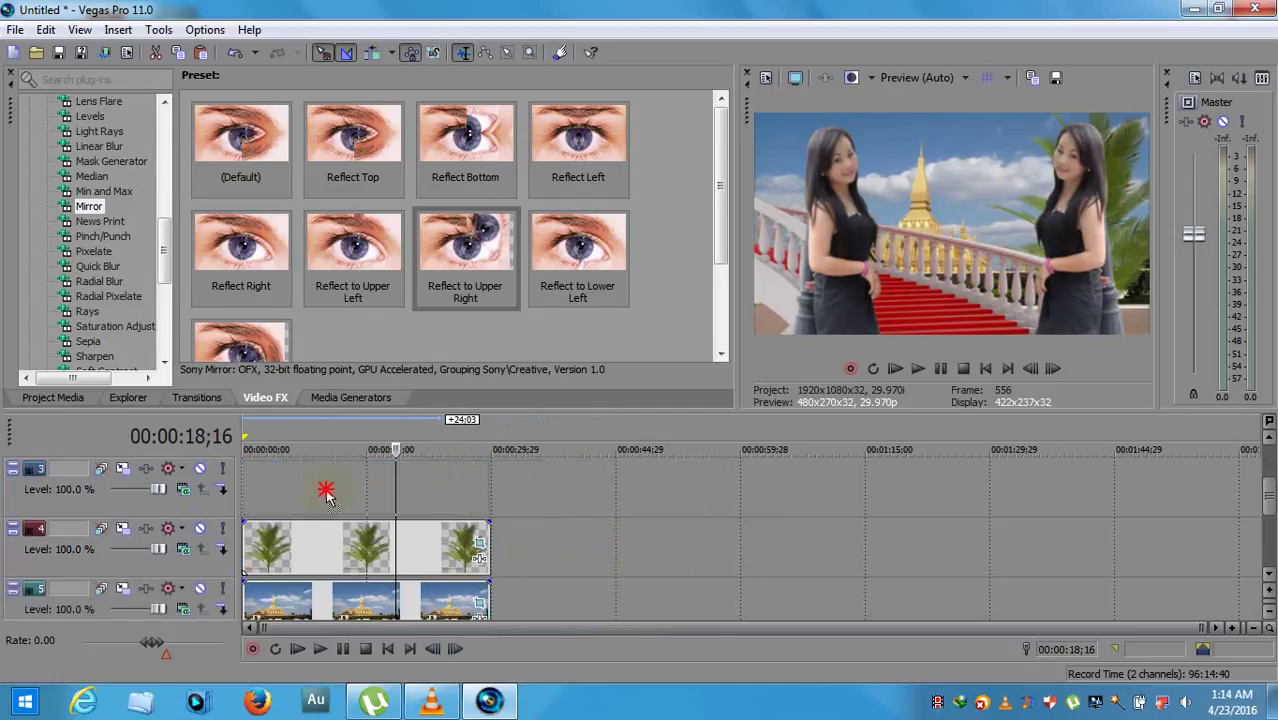
{"action": "left_click_drag", "start_coordinate": [326, 492], "coordinate": [320, 492]}
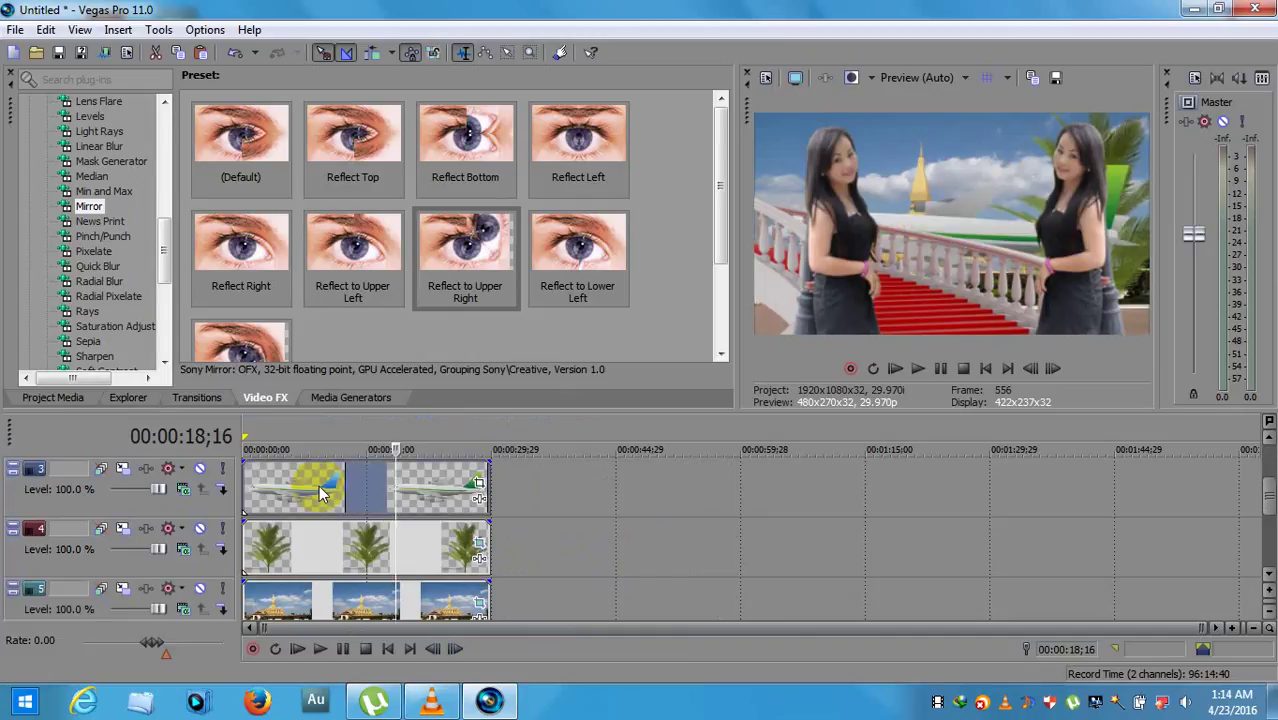
Step: Swap the palm and plane events so the palm is on track 3 and the plane is on track 4, above the temple
{"action": "left_click_drag", "start_coordinate": [345, 548], "coordinate": [633, 492]}
{"action": "left_click_drag", "start_coordinate": [430, 492], "coordinate": [428, 548]}
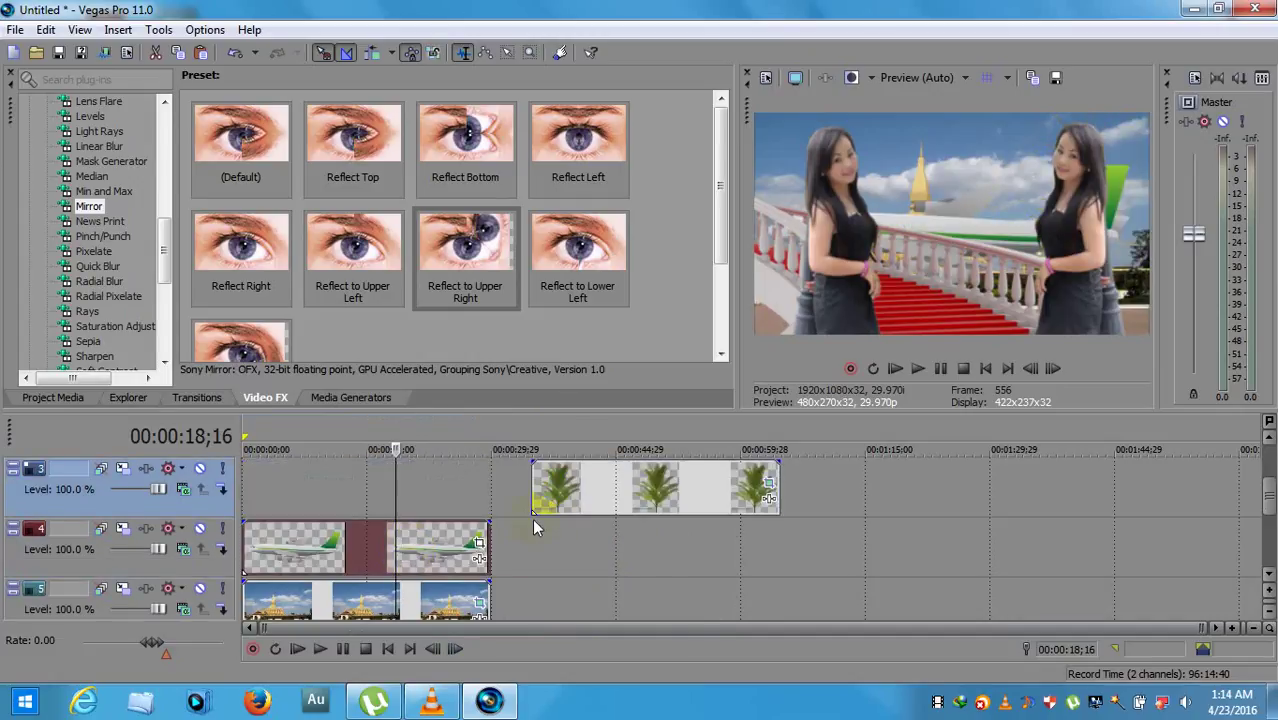
{"action": "left_click_drag", "start_coordinate": [600, 492], "coordinate": [283, 495]}
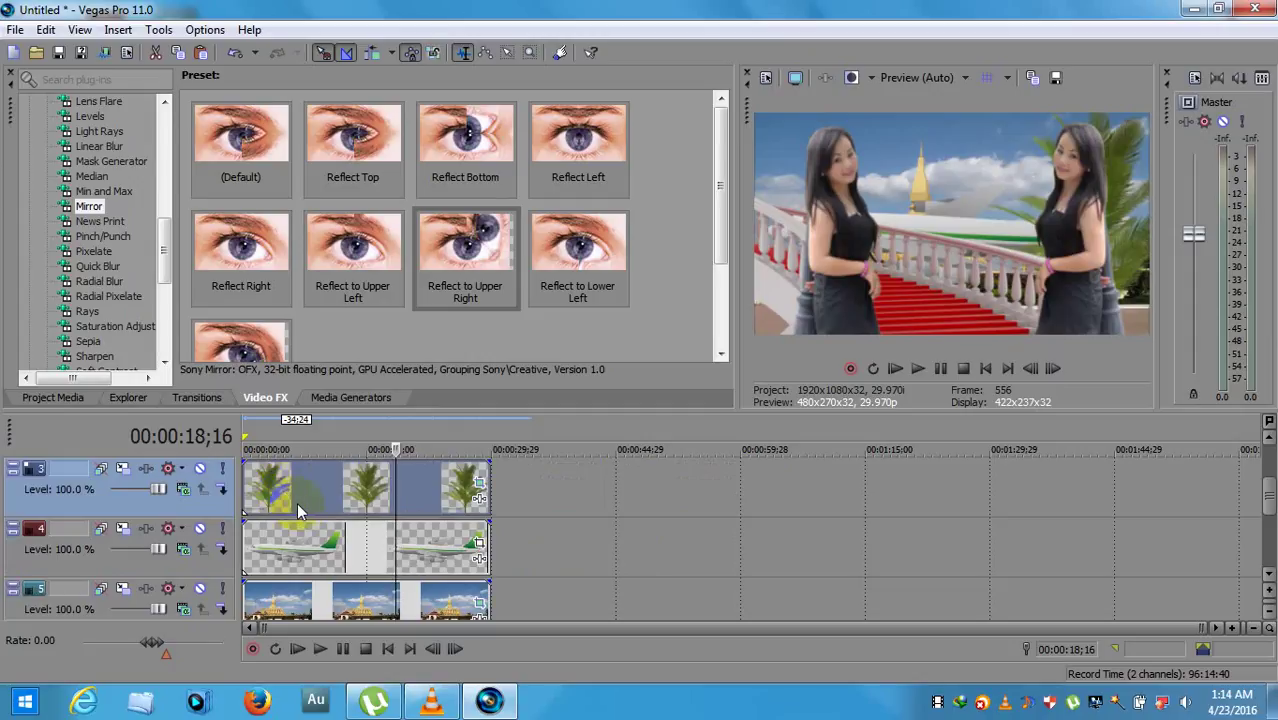
Step: Open the plane event's Pan/Crop settings and apply the 16:9 Widescreen TV aspect ratio preset
{"action": "left_click", "coordinate": [331, 544]}
{"action": "left_click_drag", "start_coordinate": [1268, 500], "coordinate": [1268, 500]}
{"action": "left_click", "coordinate": [479, 541]}
{"action": "left_click", "coordinate": [609, 197]}
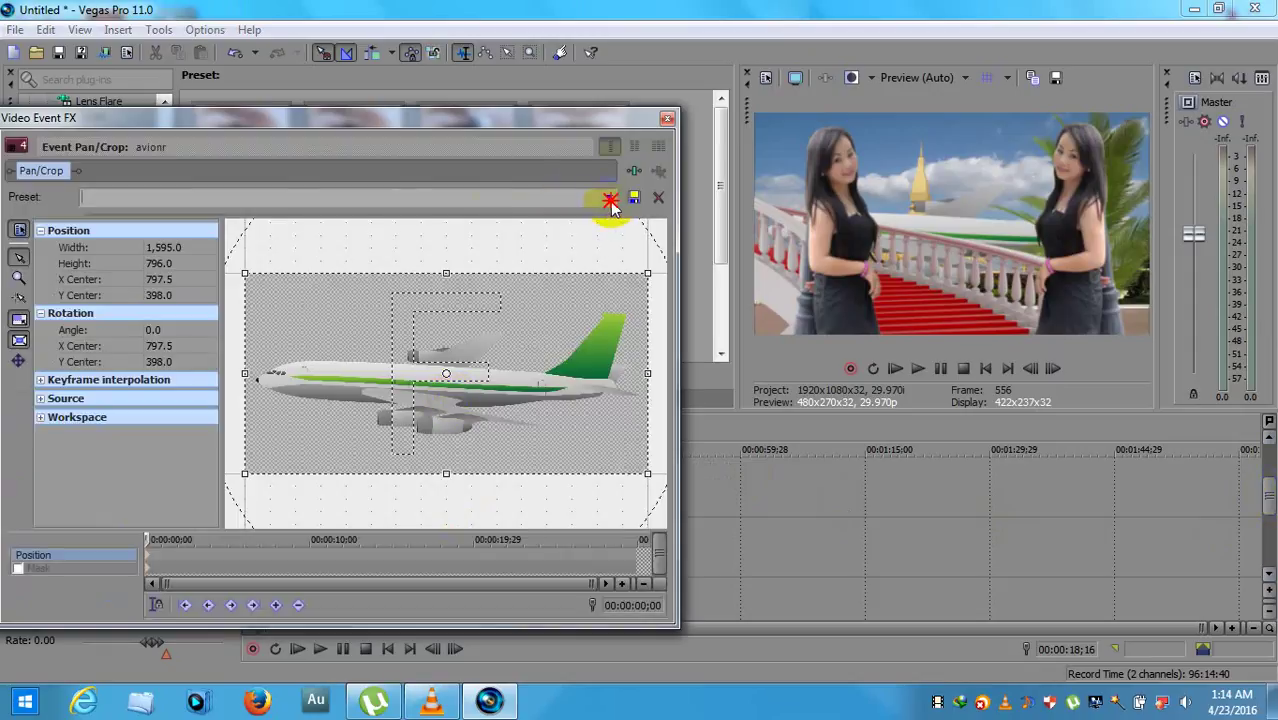
{"action": "left_click", "coordinate": [596, 249]}
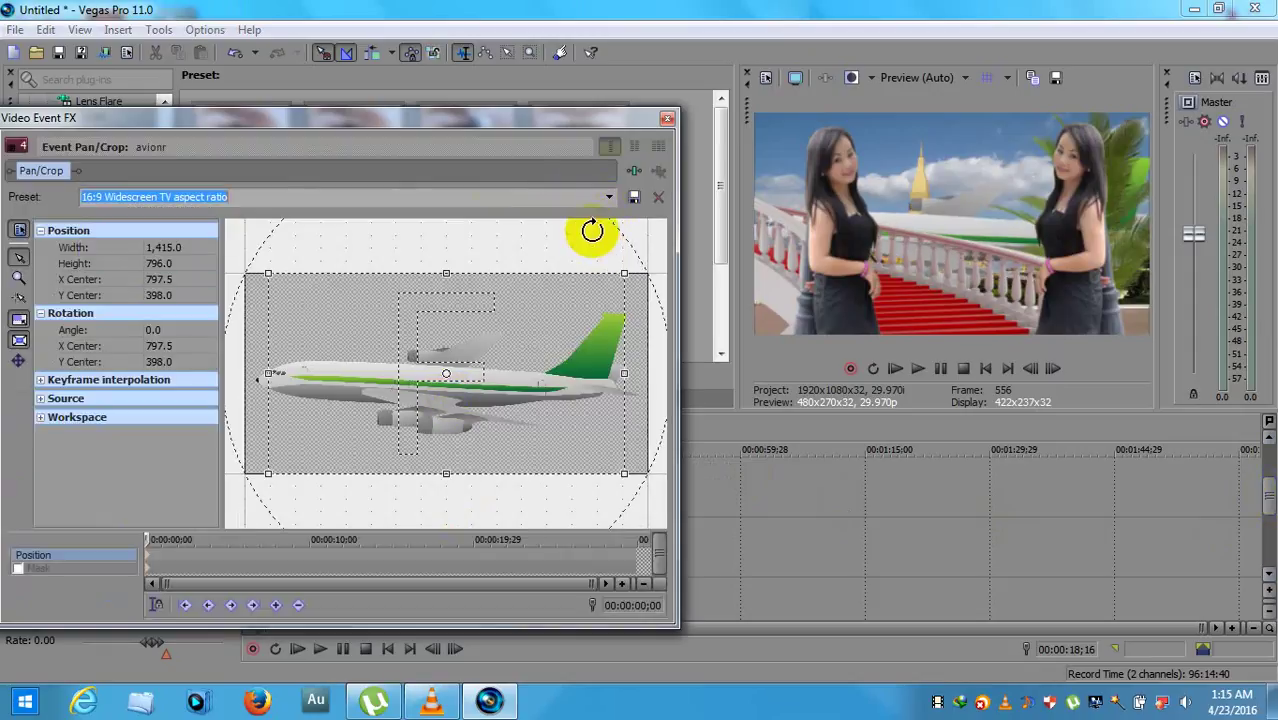
Step: Enlarge the plane's crop frame to about 5,948 × 3,346, centred at about 211.5, 1,722, placing a small plane in the sky
{"action": "scroll", "coordinate": [562, 446], "scroll_direction": "down", "scroll_amount": 2}
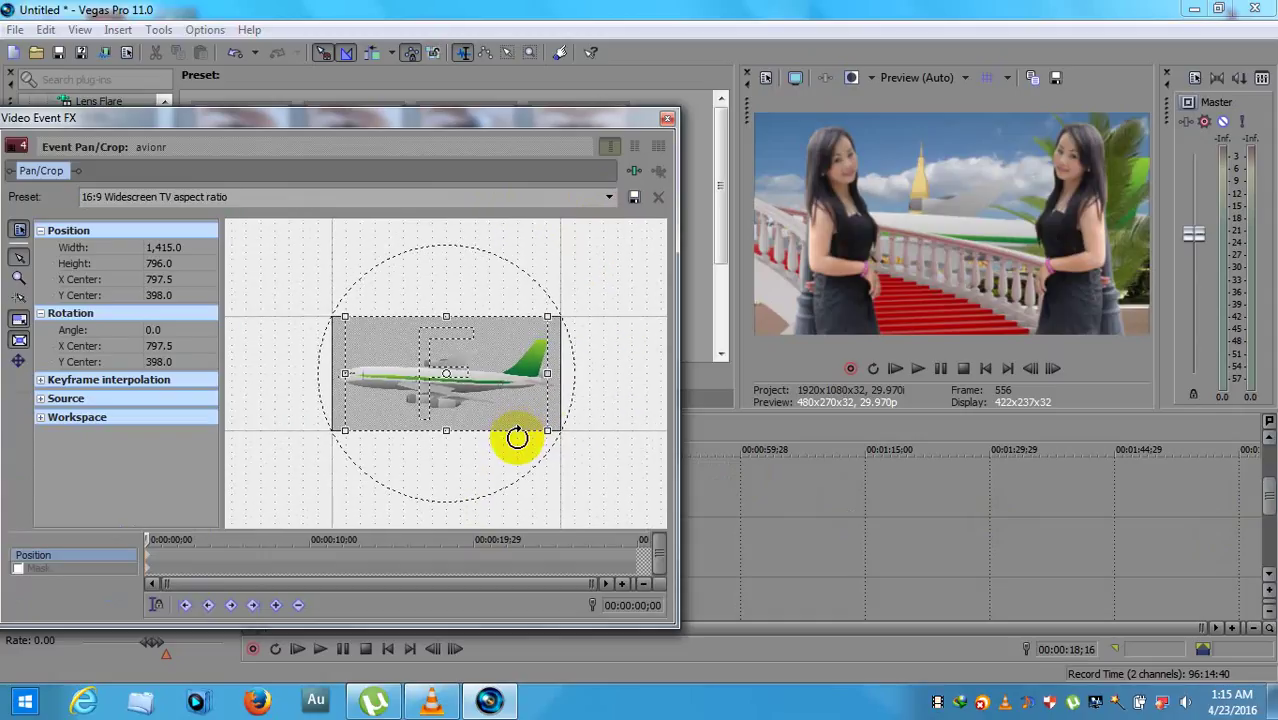
{"action": "left_click", "coordinate": [515, 434]}
{"action": "left_click_drag", "start_coordinate": [515, 434], "coordinate": [479, 533]}
{"action": "scroll", "coordinate": [471, 468], "scroll_direction": "down", "scroll_amount": 2}
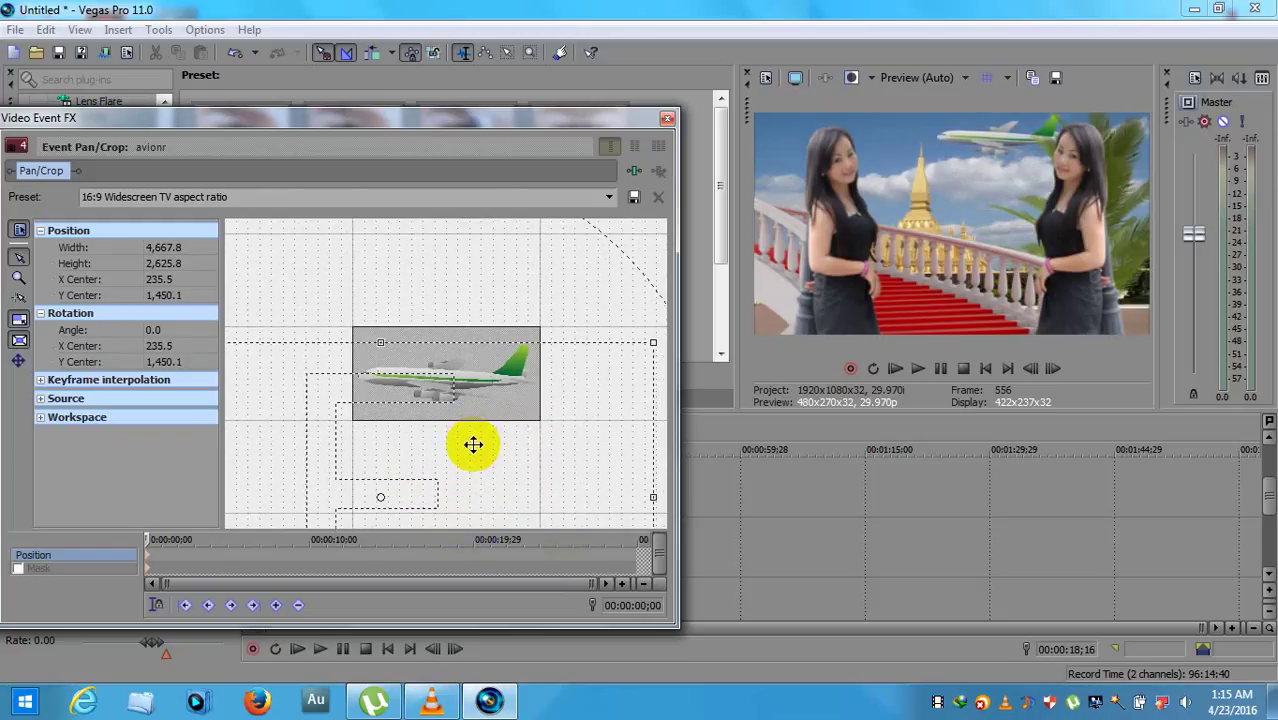
{"action": "left_click_drag", "start_coordinate": [559, 337], "coordinate": [562, 300]}
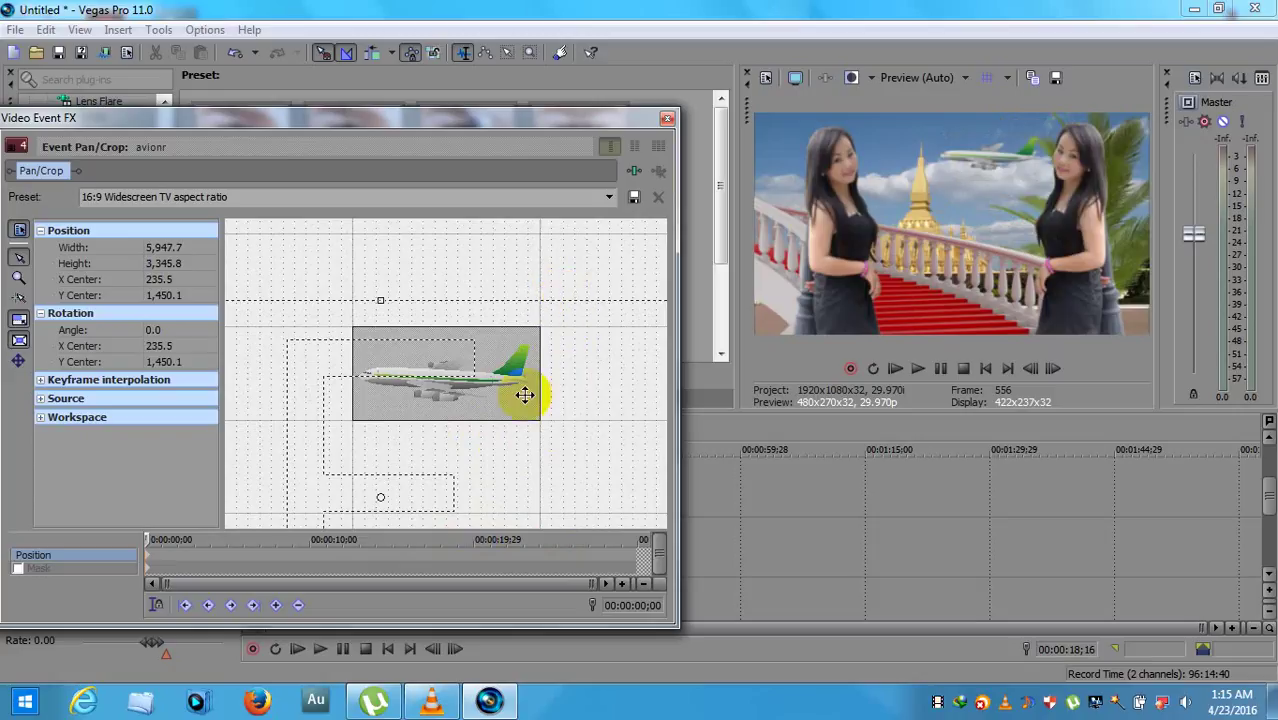
{"action": "left_click_drag", "start_coordinate": [525, 395], "coordinate": [522, 427]}
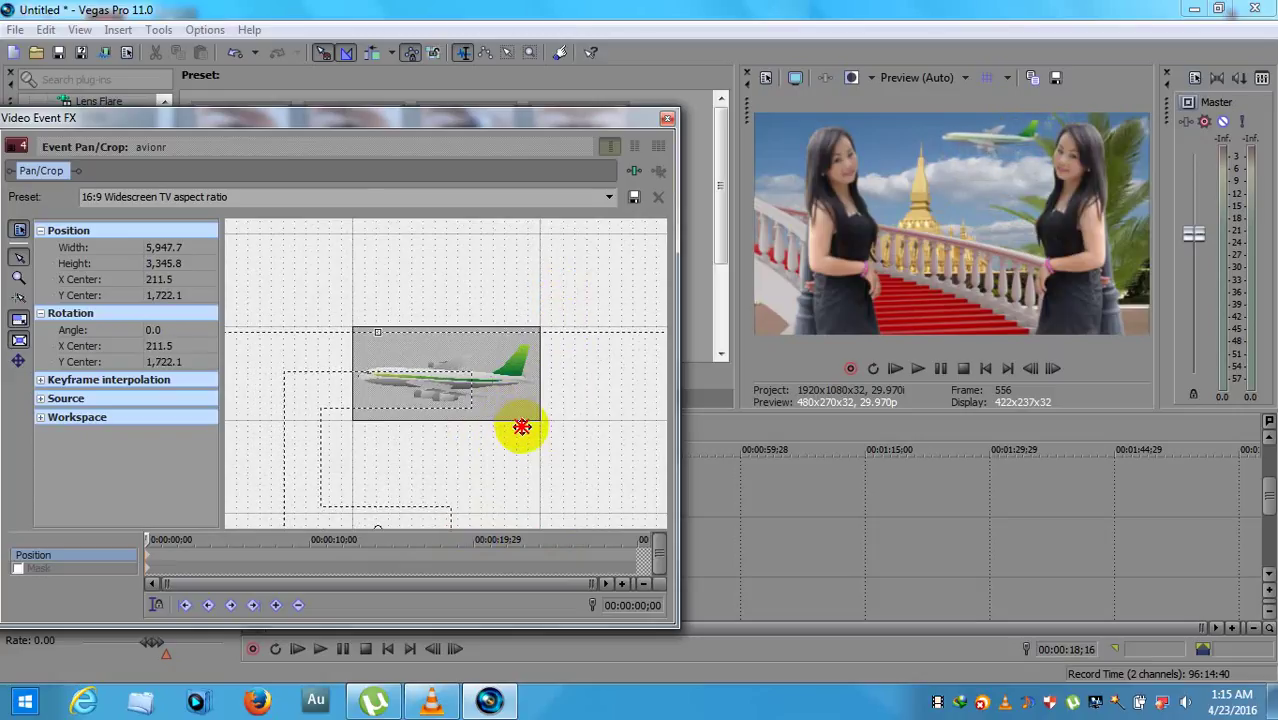
{"action": "left_click", "coordinate": [667, 119]}
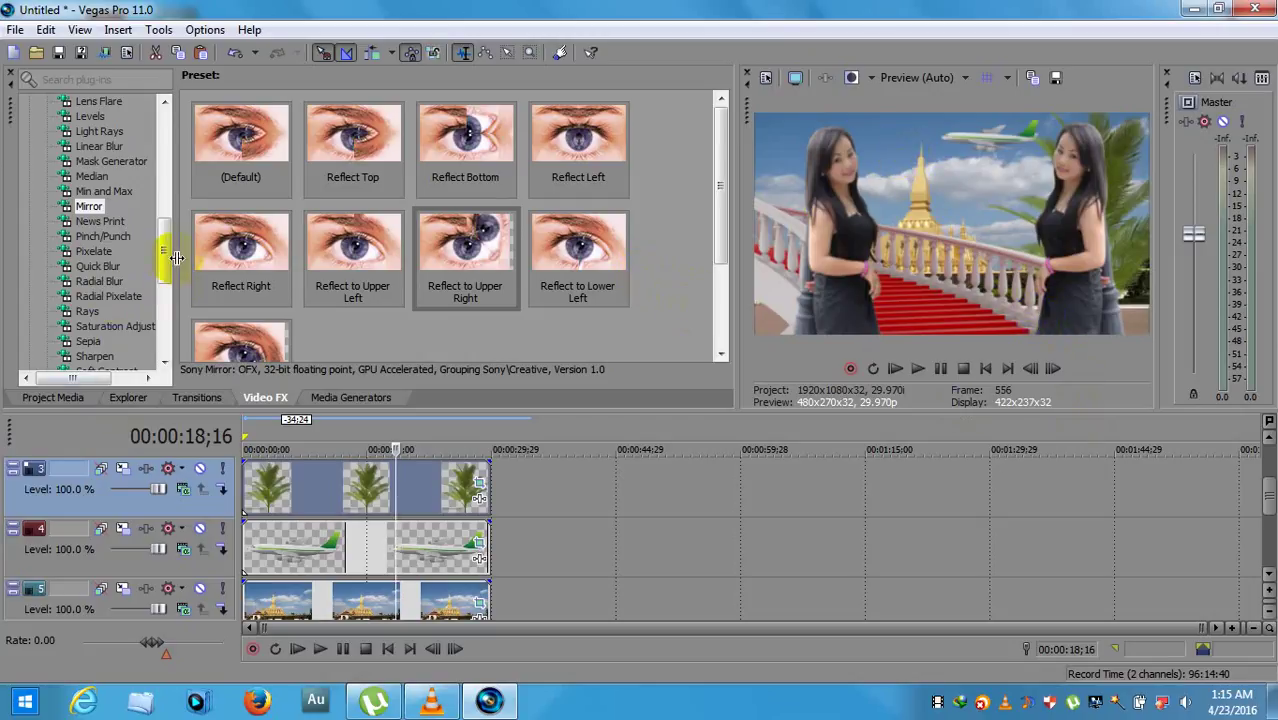
{"action": "left_click_drag", "start_coordinate": [163, 250], "coordinate": [163, 340]}
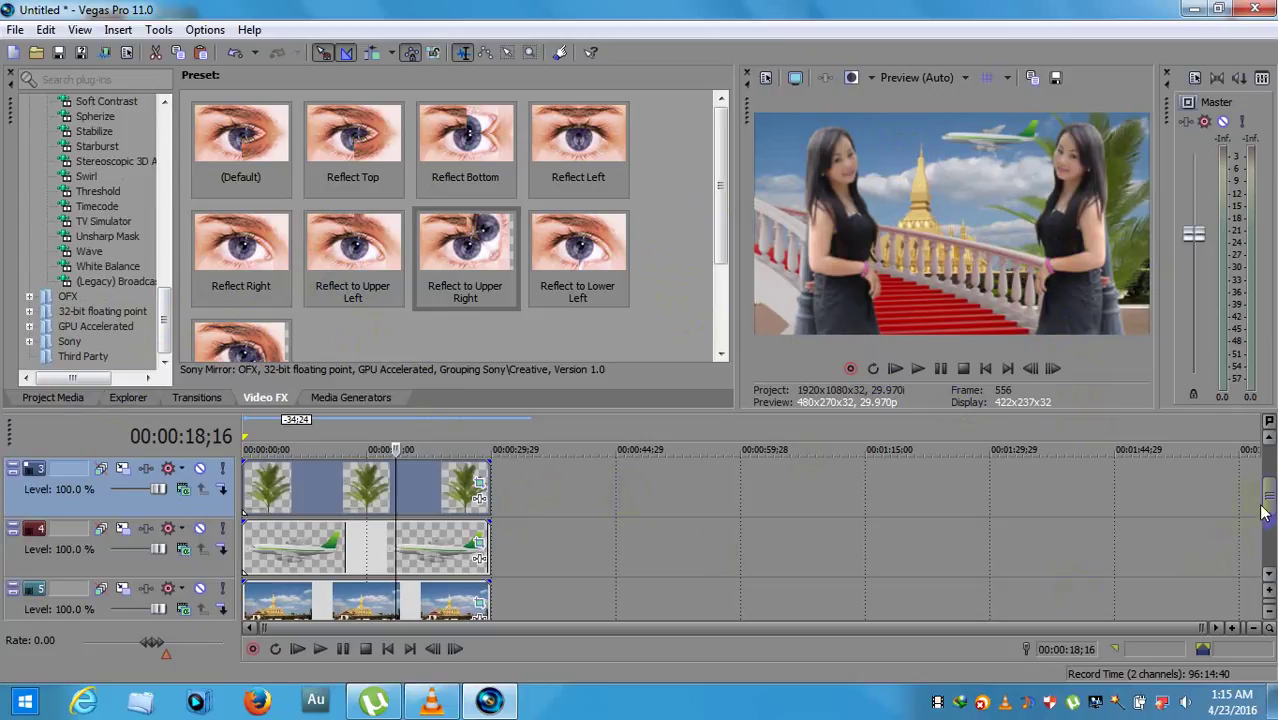
{"action": "mouse_move", "coordinate": [1268, 497]}
{"action": "left_mouse_down"}
{"action": "mouse_move", "coordinate": [1268, 535]}
{"action": "mouse_move", "coordinate": [1268, 472]}
{"action": "left_mouse_up"}
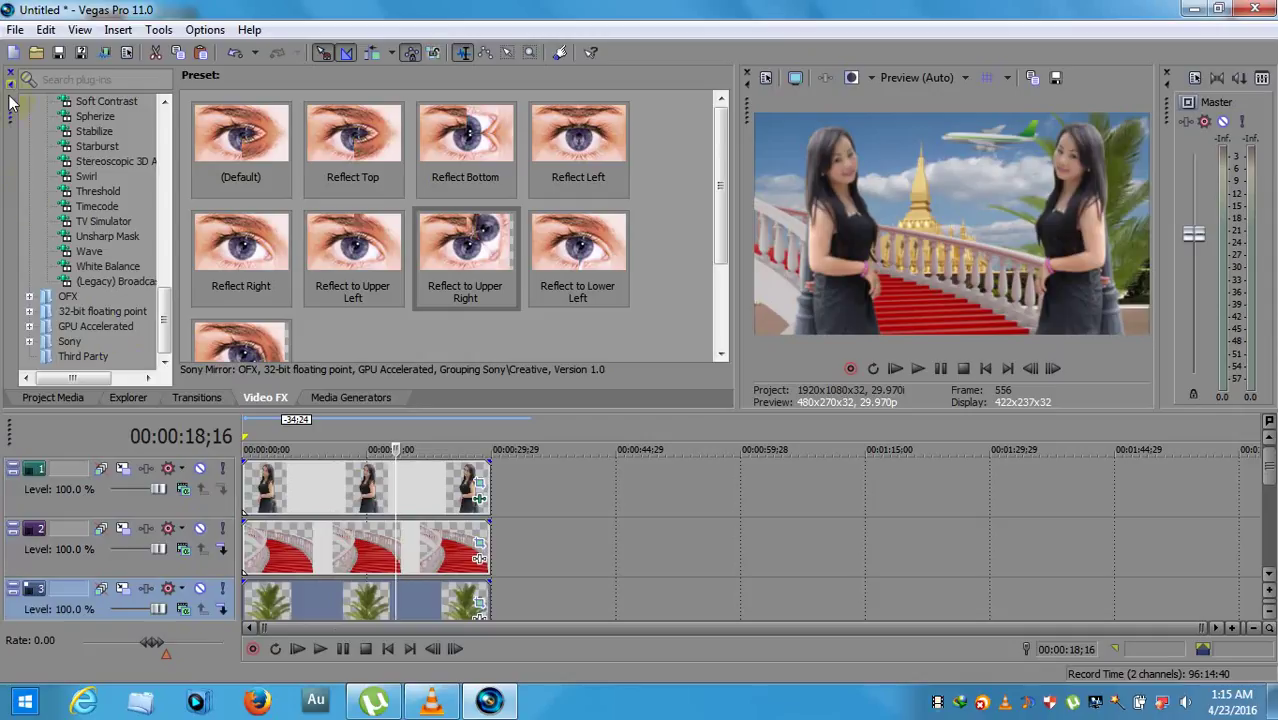
Step: Import the "tree with grass" image from New folder (3) onto track 1 at 00:00:37;09
{"action": "left_click", "coordinate": [551, 485]}
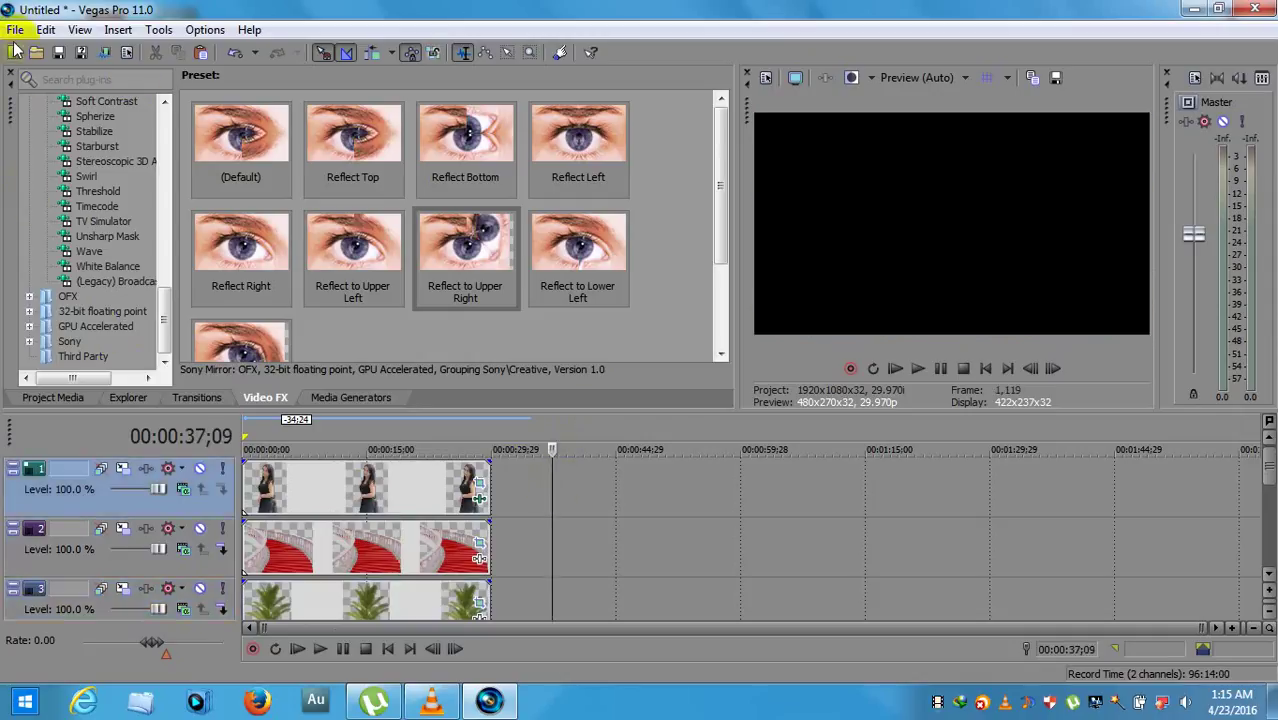
{"action": "left_click", "coordinate": [36, 52]}
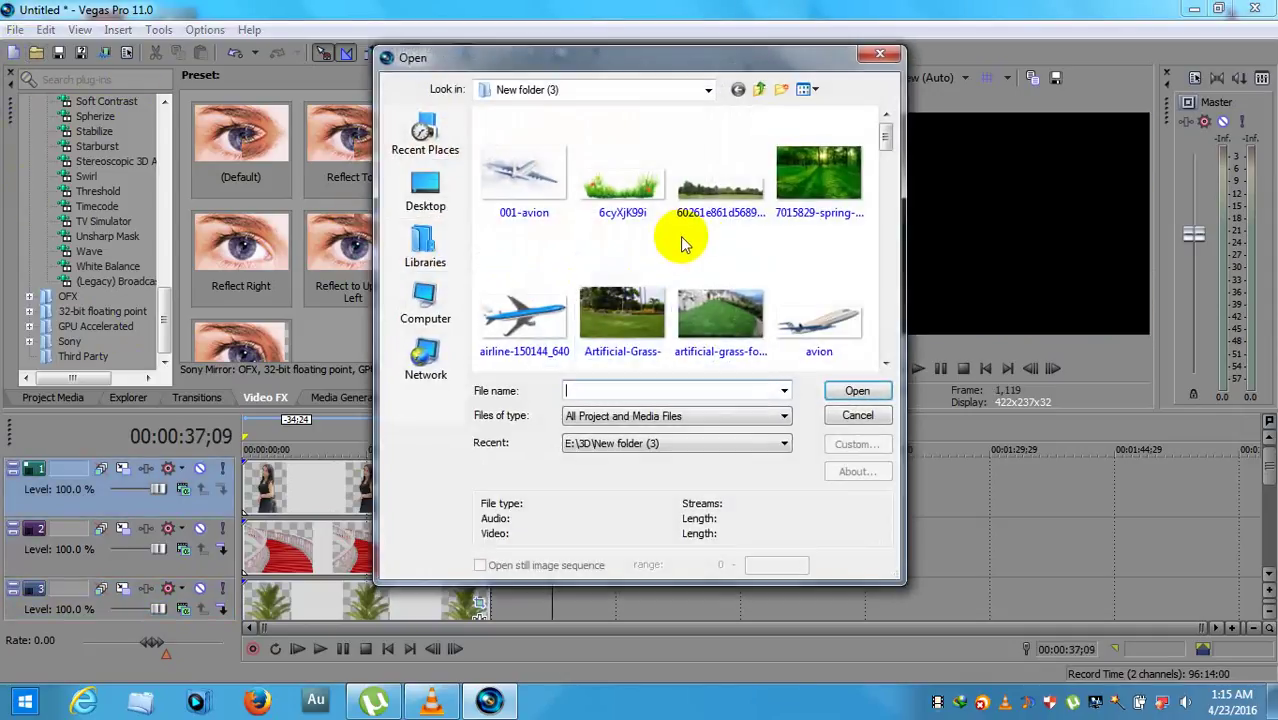
{"action": "scroll", "coordinate": [770, 255], "scroll_direction": "down", "scroll_amount": 3}
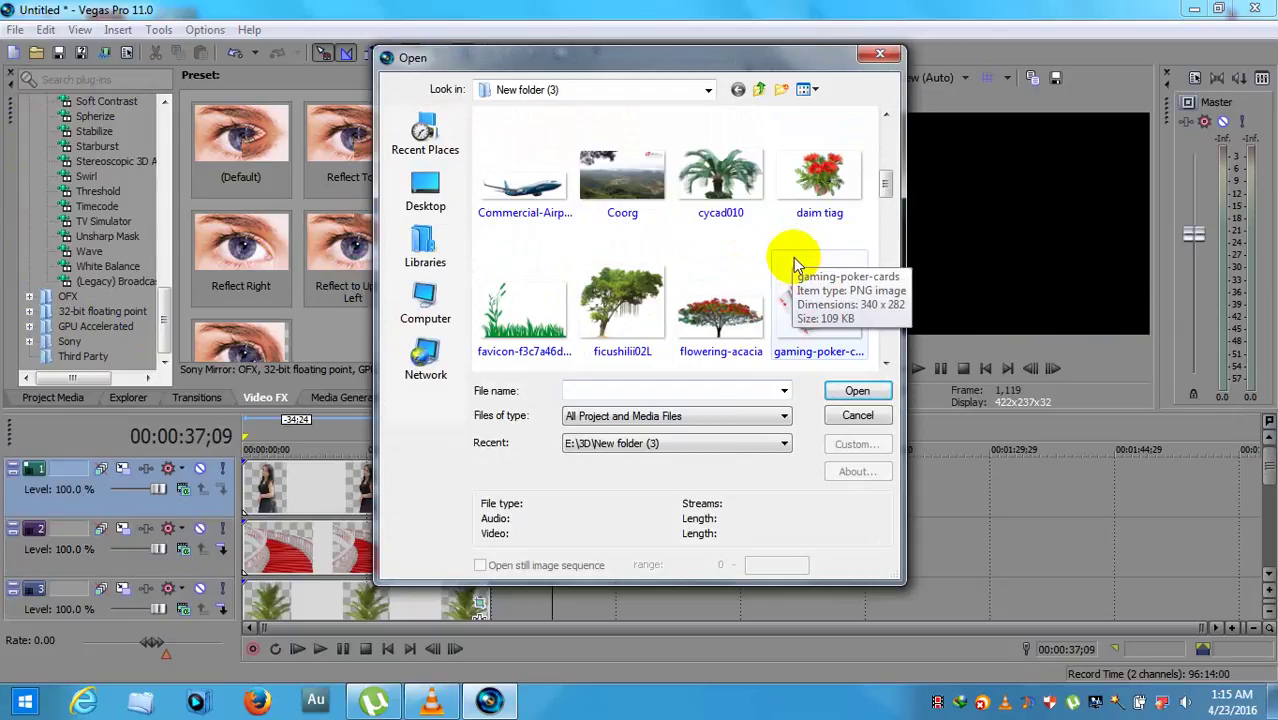
{"action": "scroll", "coordinate": [795, 271], "scroll_direction": "down", "scroll_amount": 1}
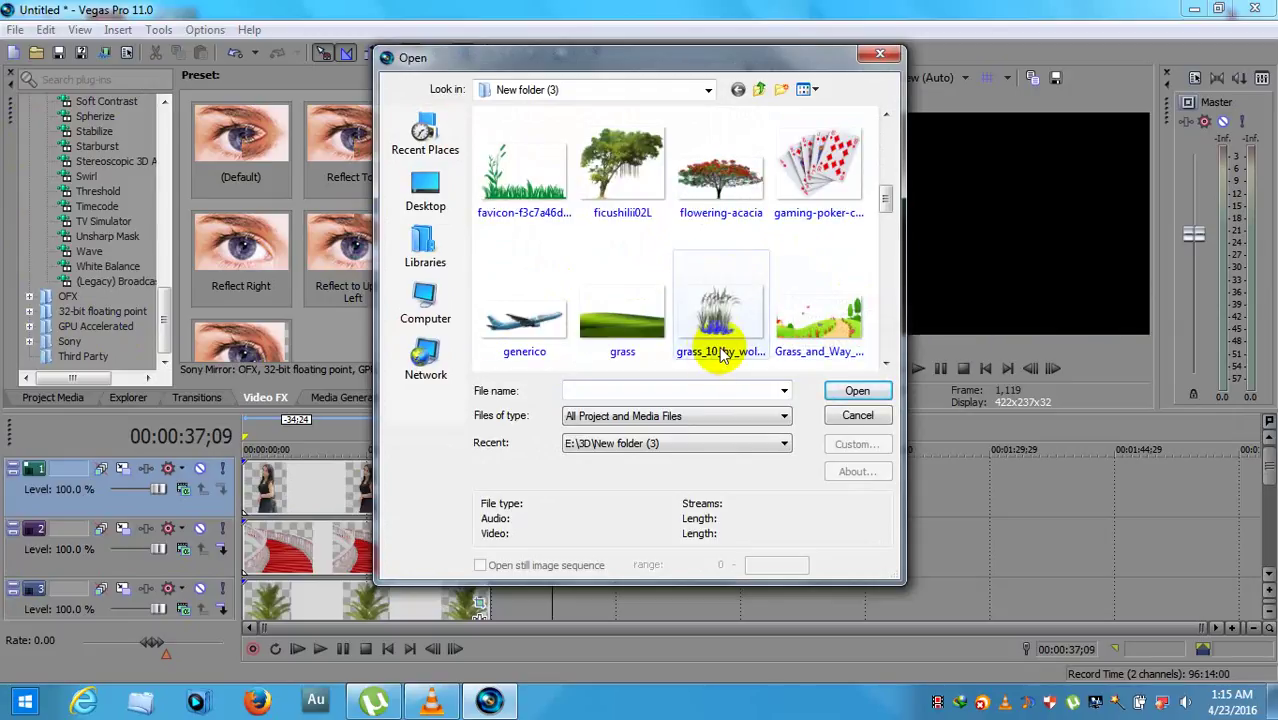
{"action": "scroll", "coordinate": [790, 350], "scroll_direction": "down", "scroll_amount": 2}
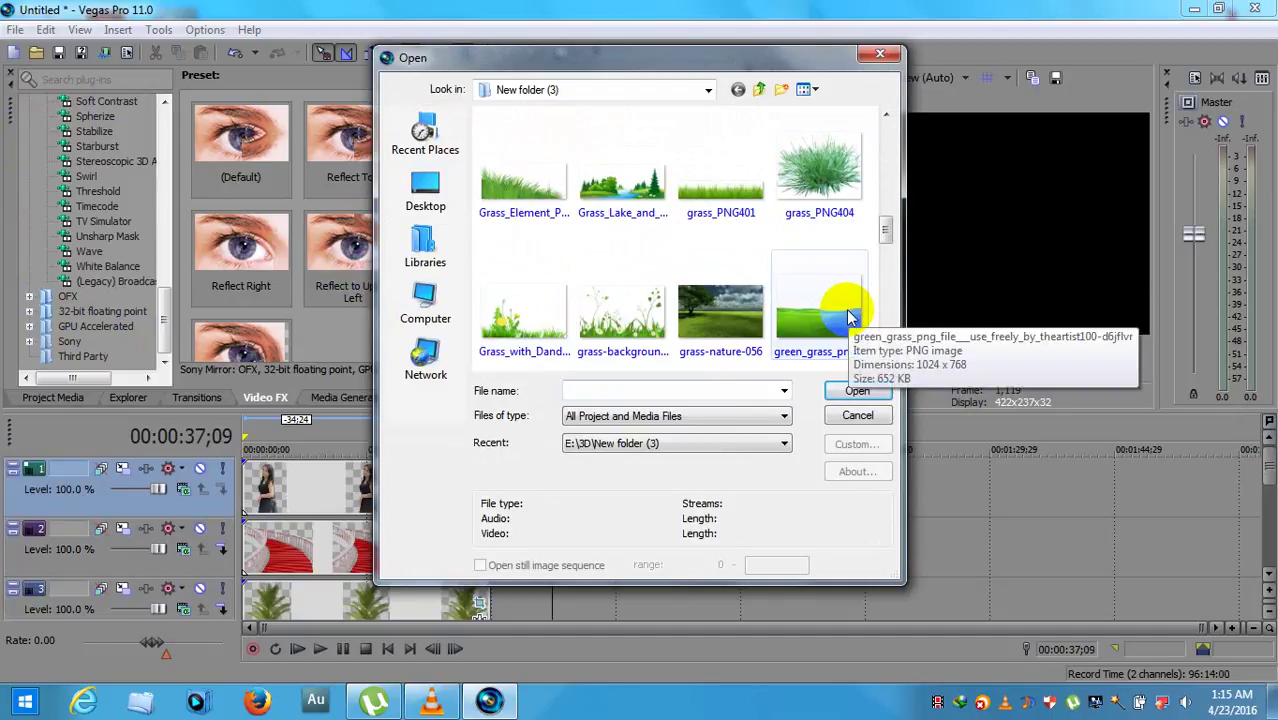
{"action": "scroll", "coordinate": [845, 330], "scroll_direction": "down", "scroll_amount": 1}
{"action": "scroll", "coordinate": [849, 318], "scroll_direction": "down", "scroll_amount": 2}
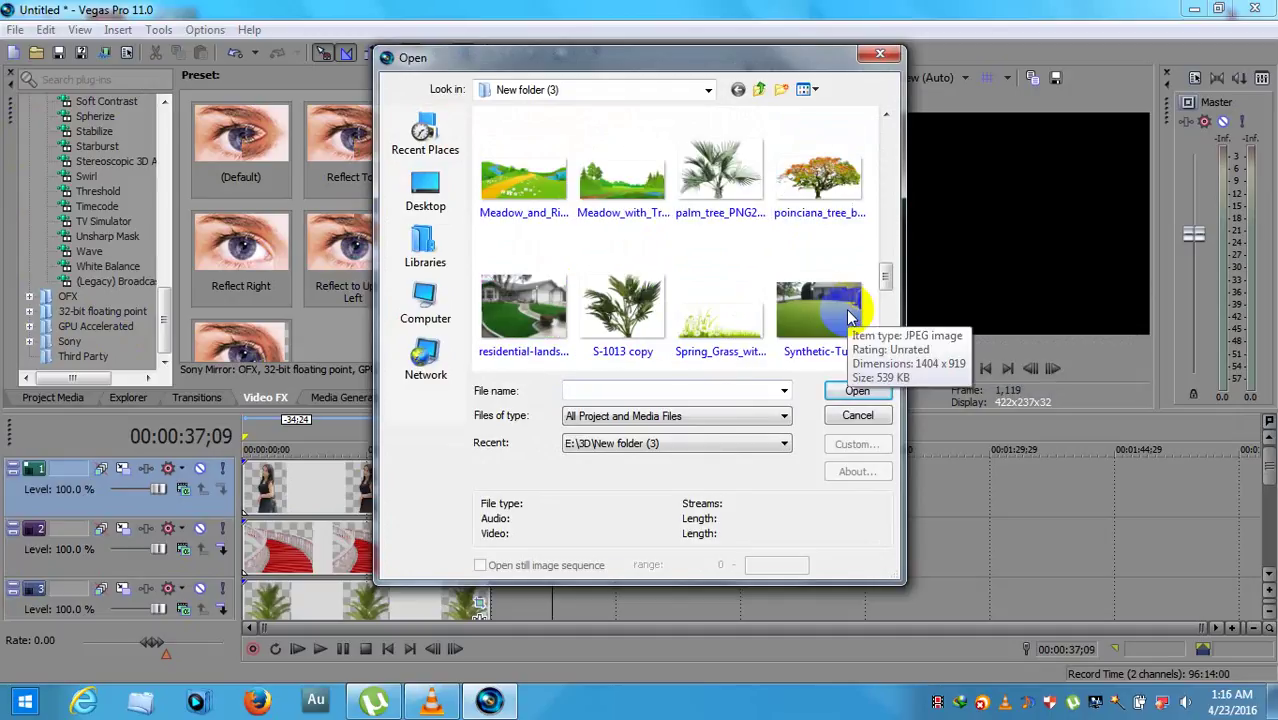
{"action": "scroll", "coordinate": [849, 318], "scroll_direction": "down", "scroll_amount": 1}
{"action": "scroll", "coordinate": [806, 312], "scroll_direction": "down", "scroll_amount": 2}
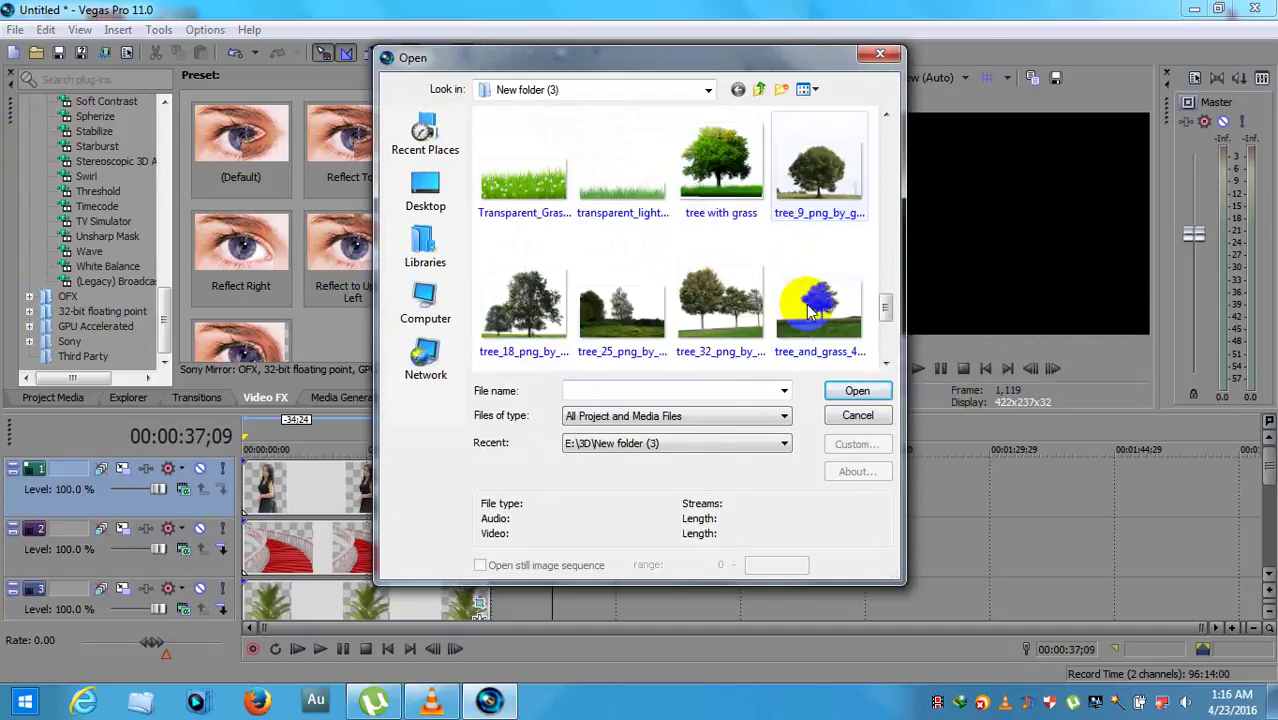
{"action": "scroll", "coordinate": [790, 311], "scroll_direction": "down", "scroll_amount": 1}
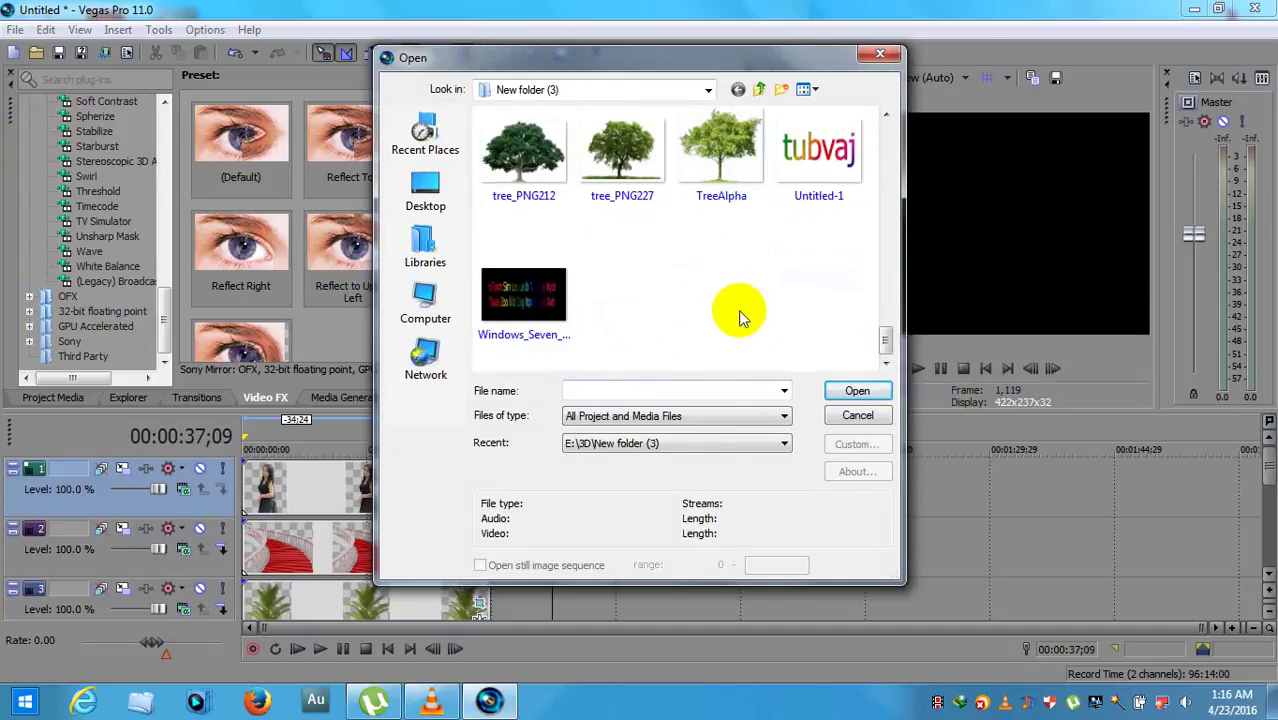
{"action": "scroll", "coordinate": [725, 310], "scroll_direction": "up", "scroll_amount": 1}
{"action": "scroll", "coordinate": [712, 311], "scroll_direction": "up", "scroll_amount": 1}
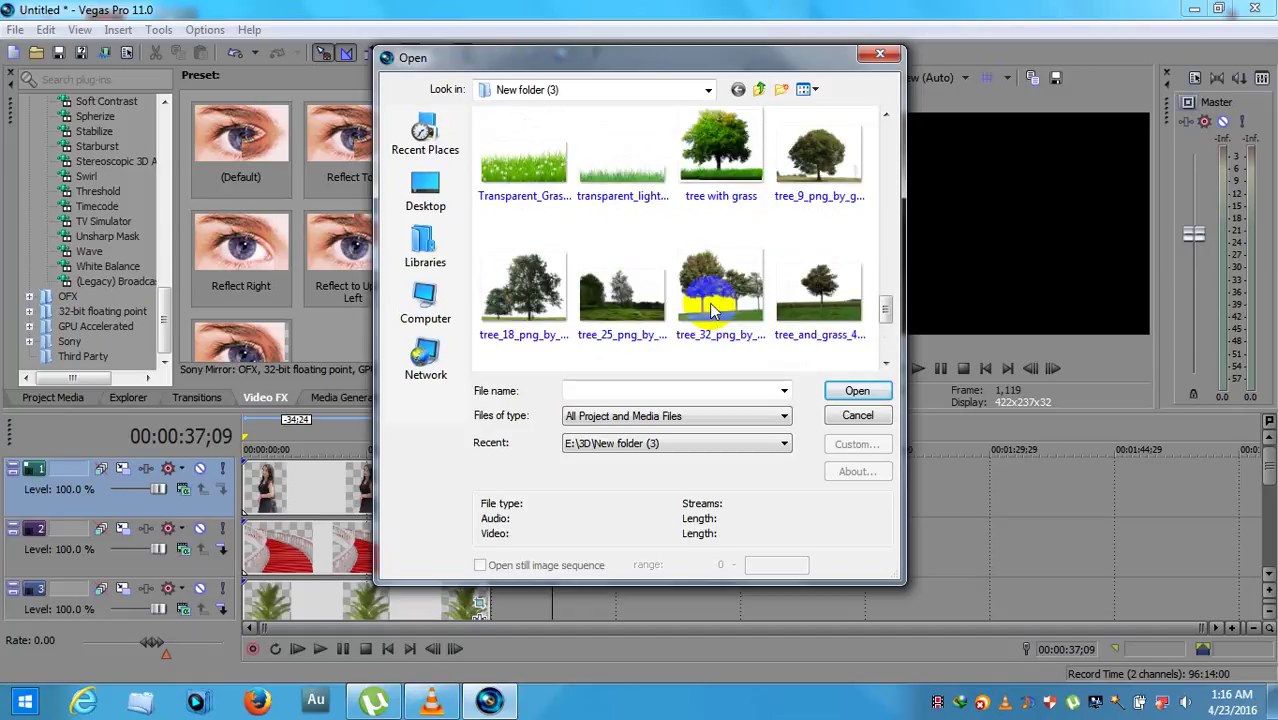
{"action": "scroll", "coordinate": [712, 311], "scroll_direction": "up", "scroll_amount": 1}
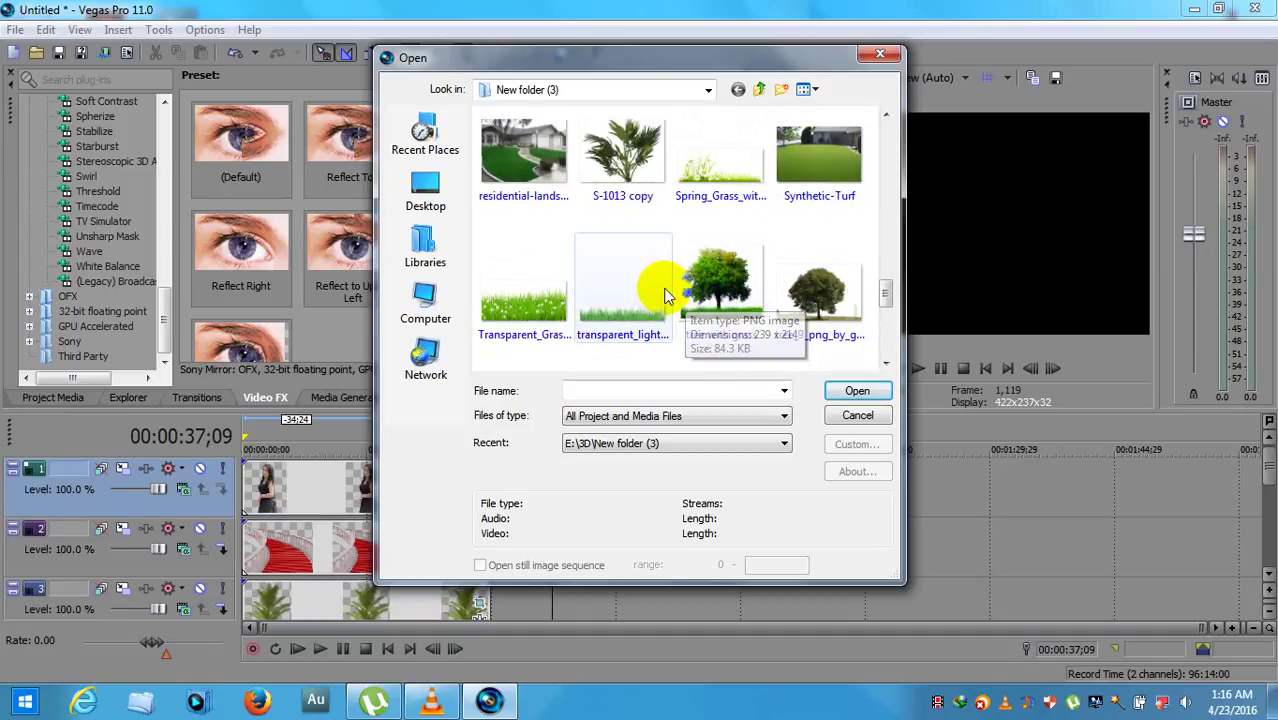
{"action": "scroll", "coordinate": [733, 226], "scroll_direction": "up", "scroll_amount": 2}
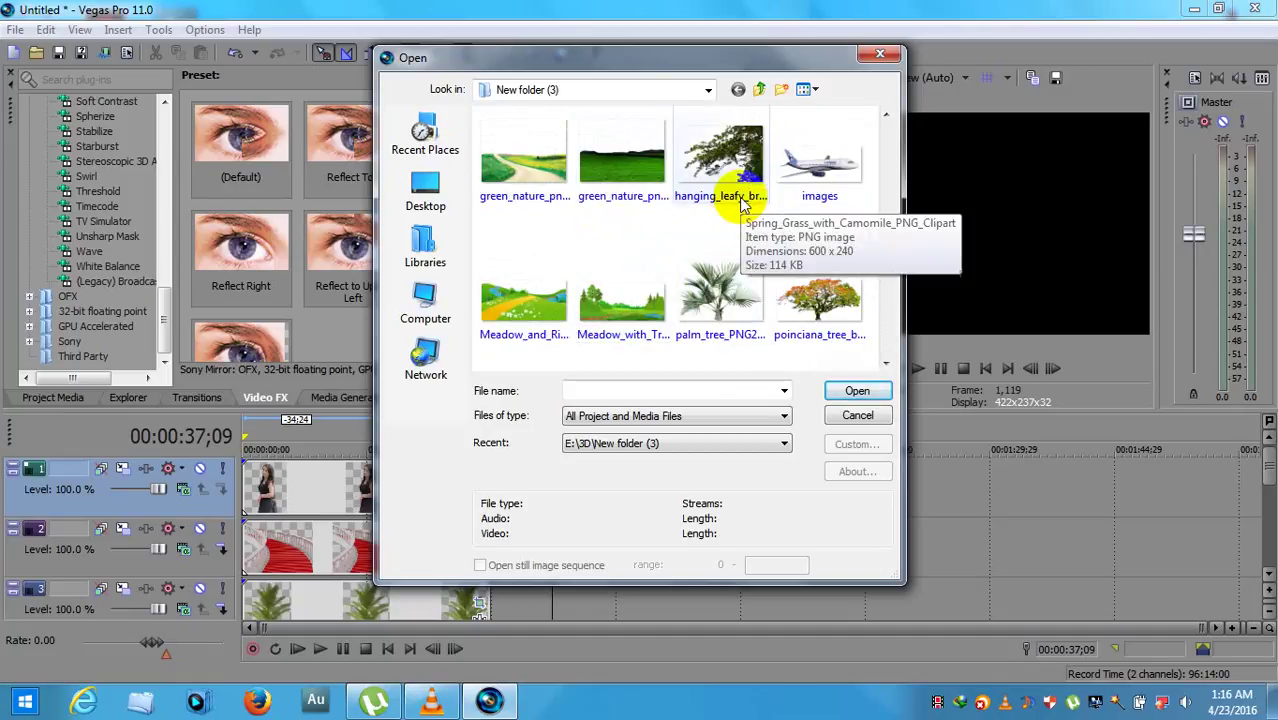
{"action": "scroll", "coordinate": [740, 200], "scroll_direction": "up", "scroll_amount": 1}
{"action": "scroll", "coordinate": [745, 200], "scroll_direction": "down", "scroll_amount": 1}
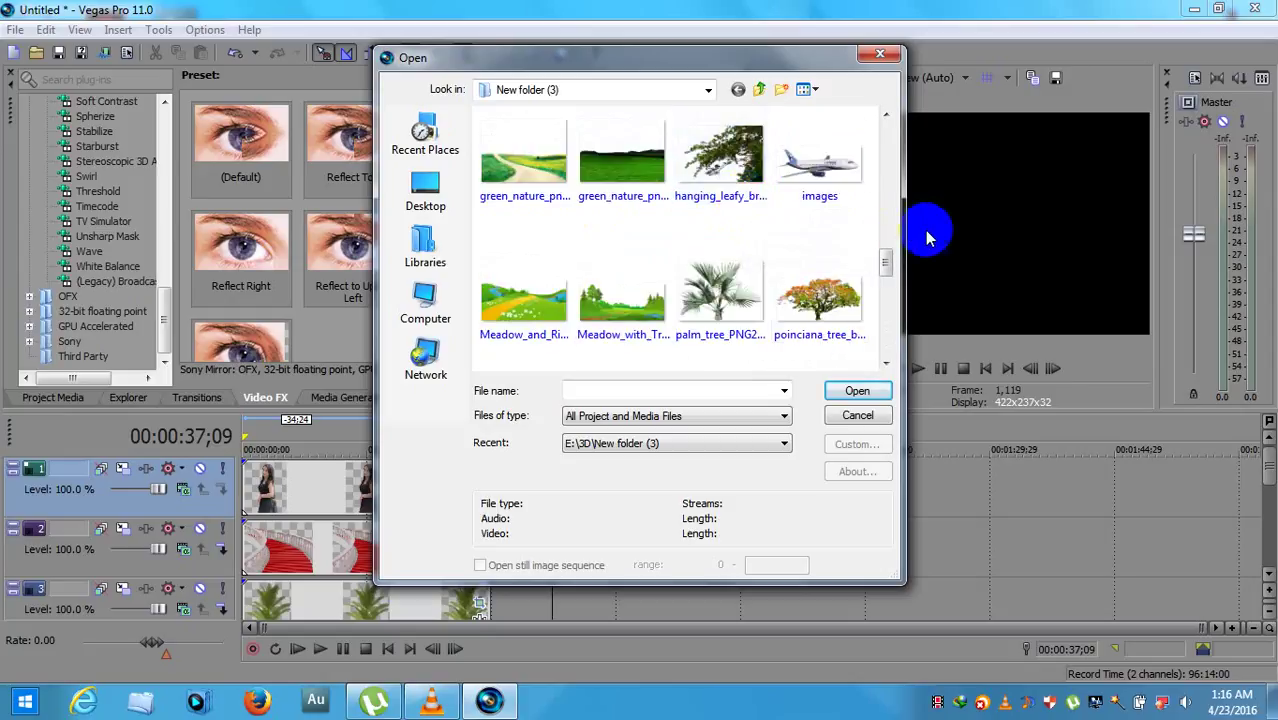
{"action": "scroll", "coordinate": [790, 275], "scroll_direction": "down", "scroll_amount": 2}
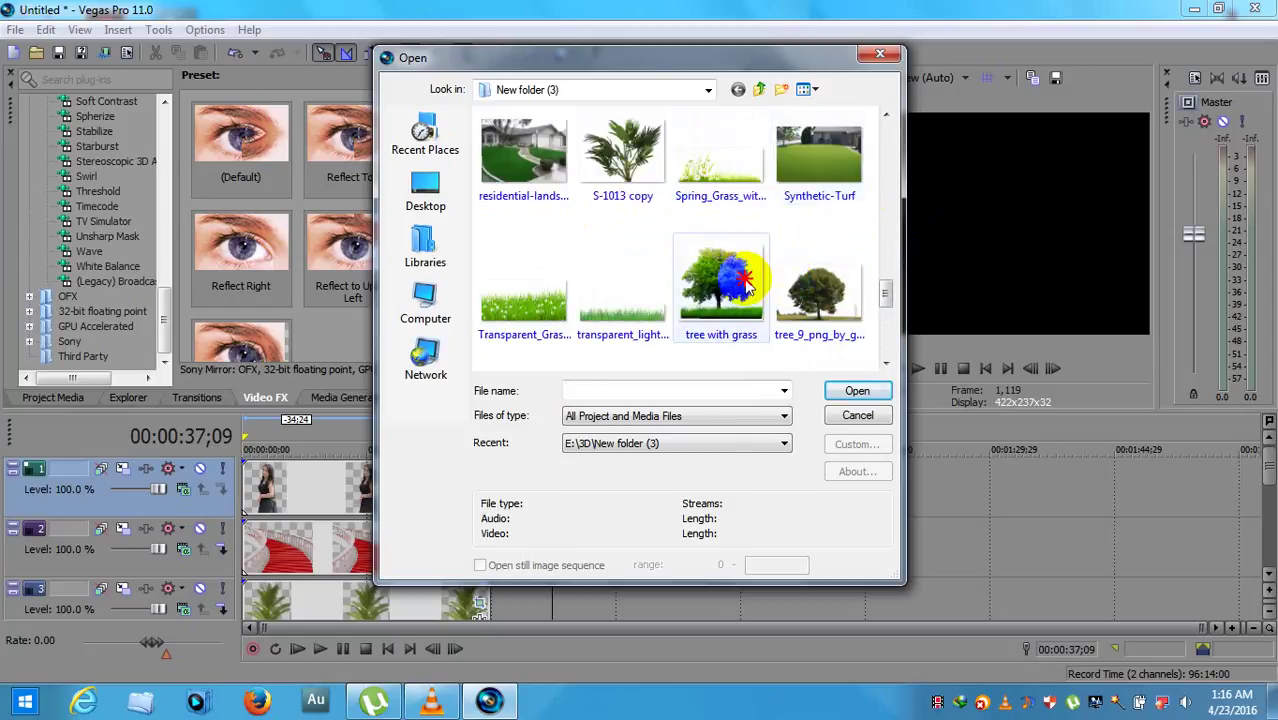
{"action": "double_click", "coordinate": [745, 285]}
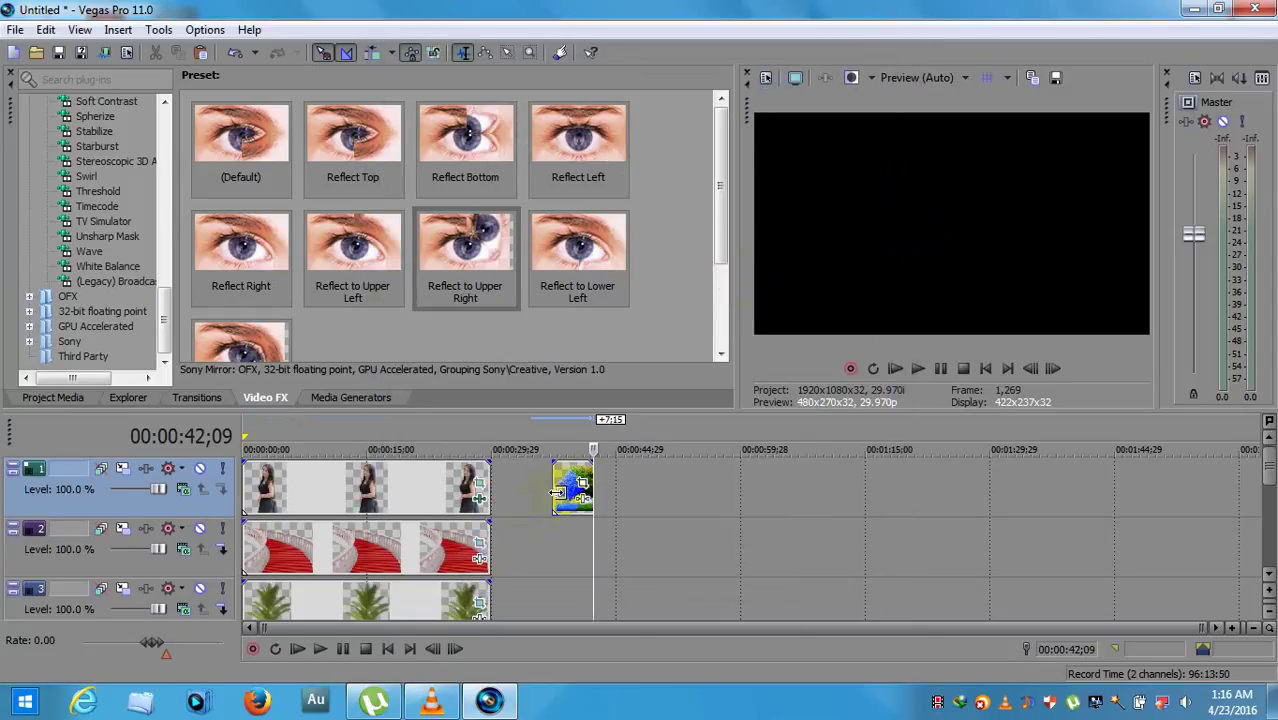
Step: Extend the tree event to a longer duration and delete it from track 1
{"action": "left_click_drag", "start_coordinate": [593, 469], "coordinate": [828, 486]}
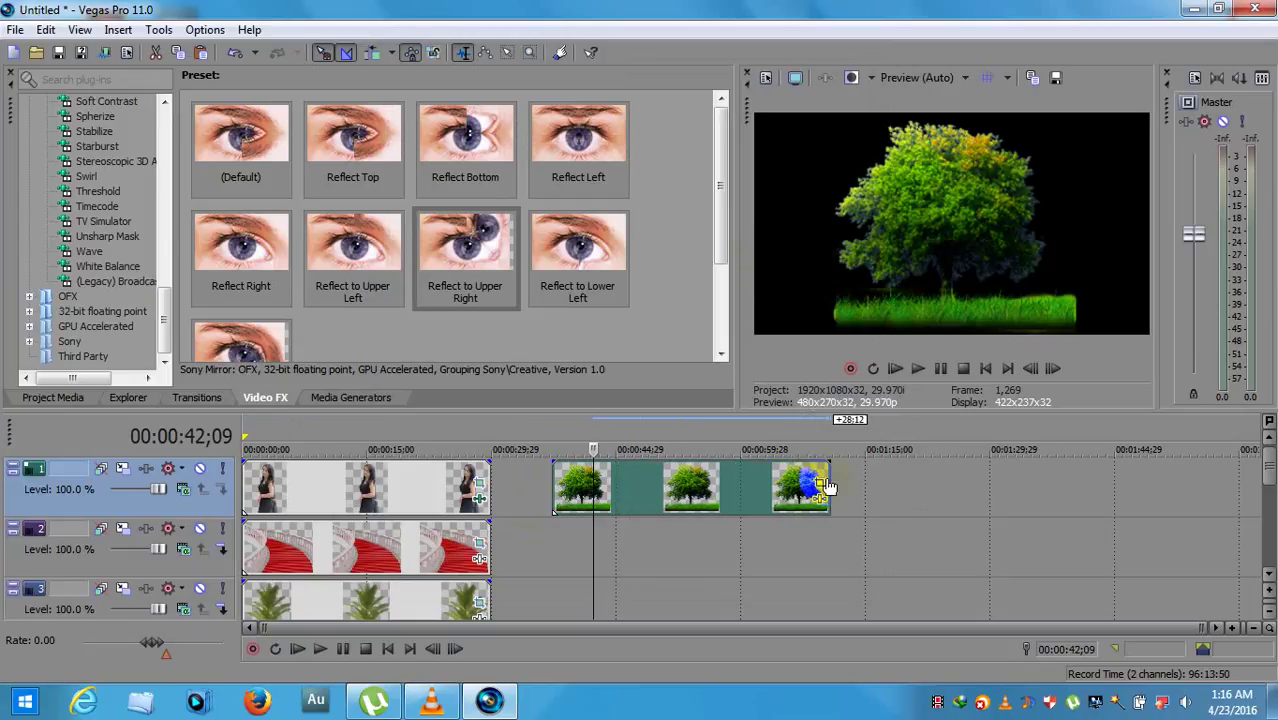
{"action": "right_click", "coordinate": [731, 485]}
{"action": "left_click", "coordinate": [778, 466]}
{"action": "left_click", "coordinate": [330, 540]}
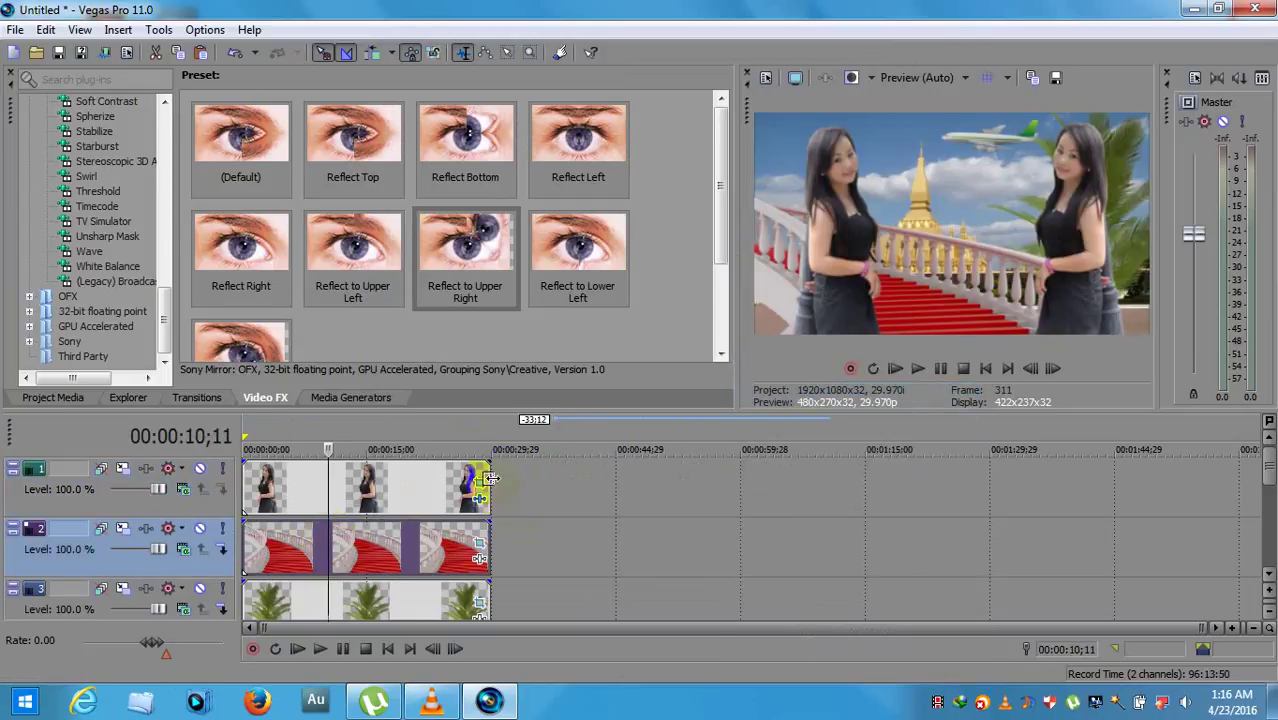
Step: Set the loop region from the timeline start to the events' end at 00:00:29;27 and return the cursor to the start
{"action": "left_click_drag", "start_coordinate": [497, 463], "coordinate": [60, 518]}
{"action": "left_click", "coordinate": [515, 546]}
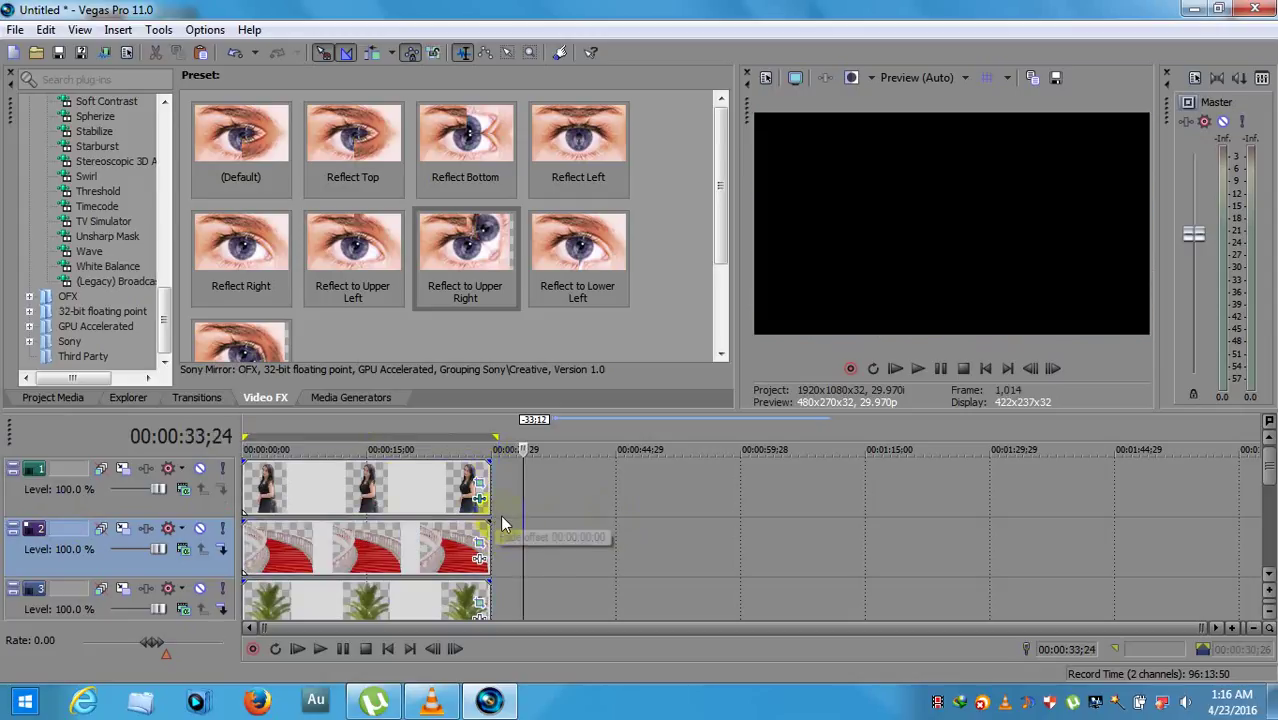
{"action": "left_click", "coordinate": [497, 512]}
{"action": "key", "text": "Home"}
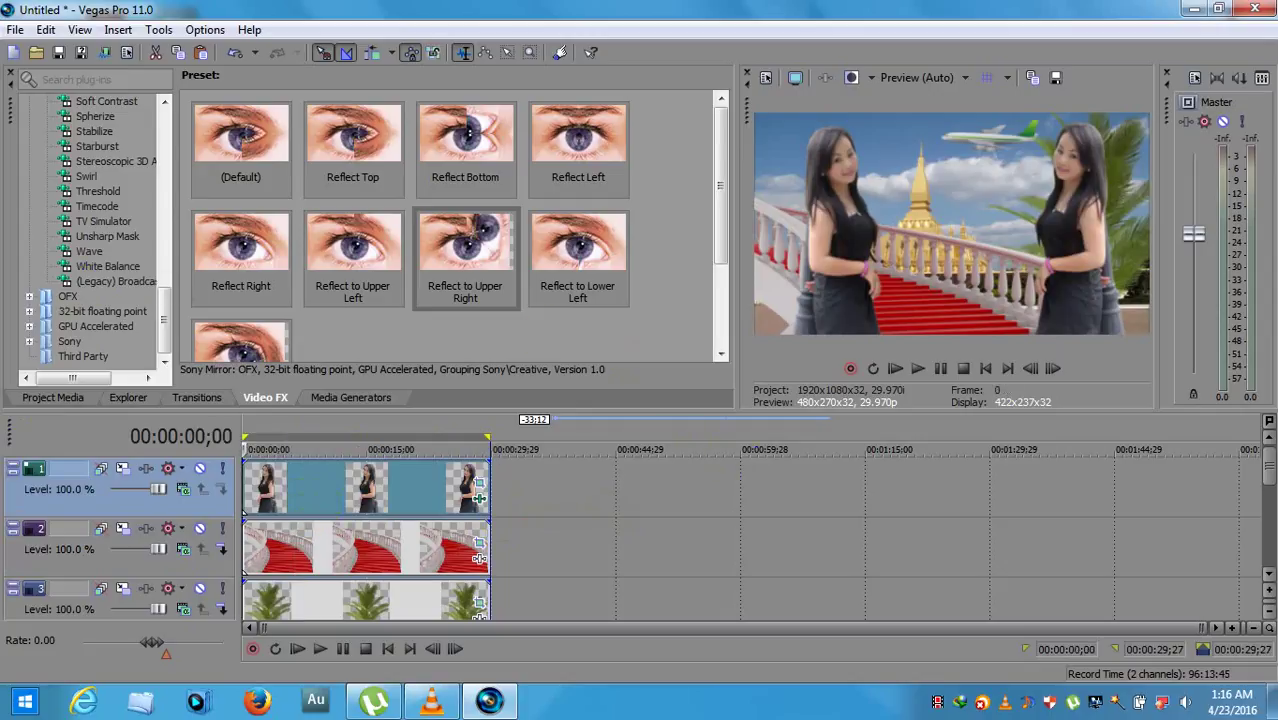
{"action": "mouse_move", "coordinate": [1268, 495]}
{"action": "left_mouse_down"}
{"action": "mouse_move", "coordinate": [1268, 555]}
{"action": "mouse_move", "coordinate": [1270, 475]}
{"action": "left_mouse_up"}
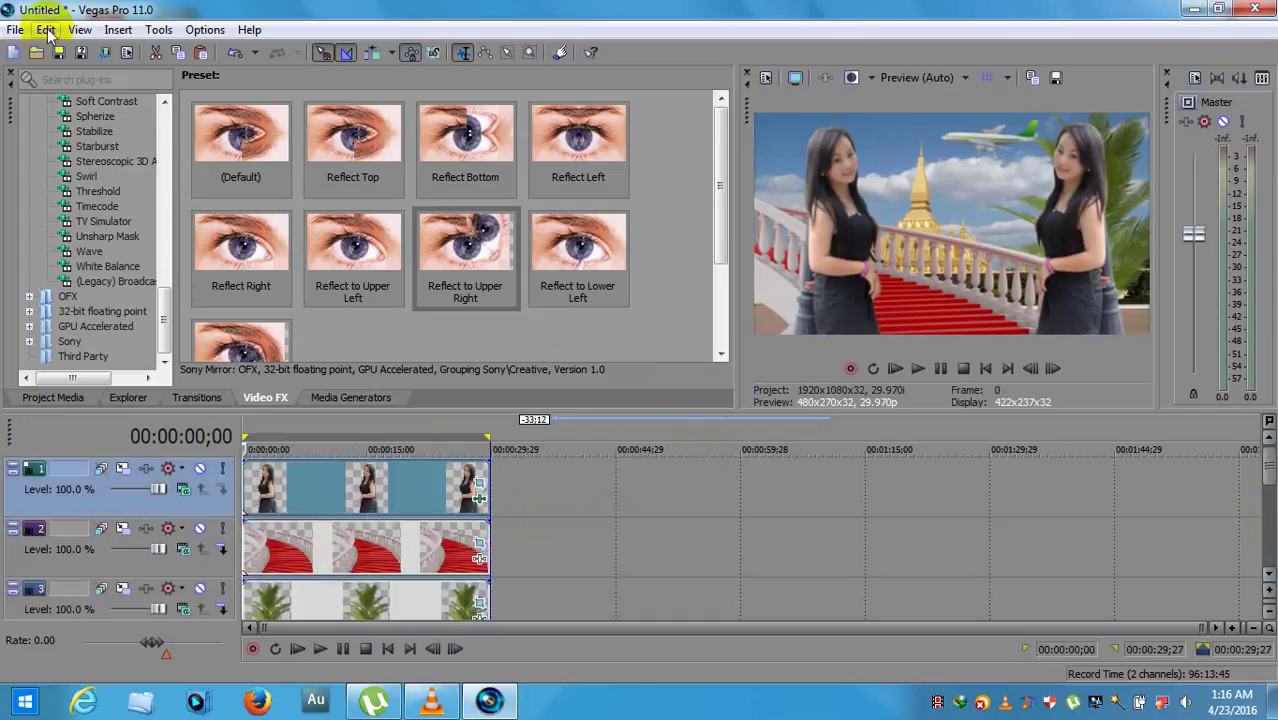
Step: Open the Render As settings and choose the Image Sequence PNG template as output format, marking it as a favorite
{"action": "left_click", "coordinate": [15, 29]}
{"action": "left_click", "coordinate": [55, 166]}
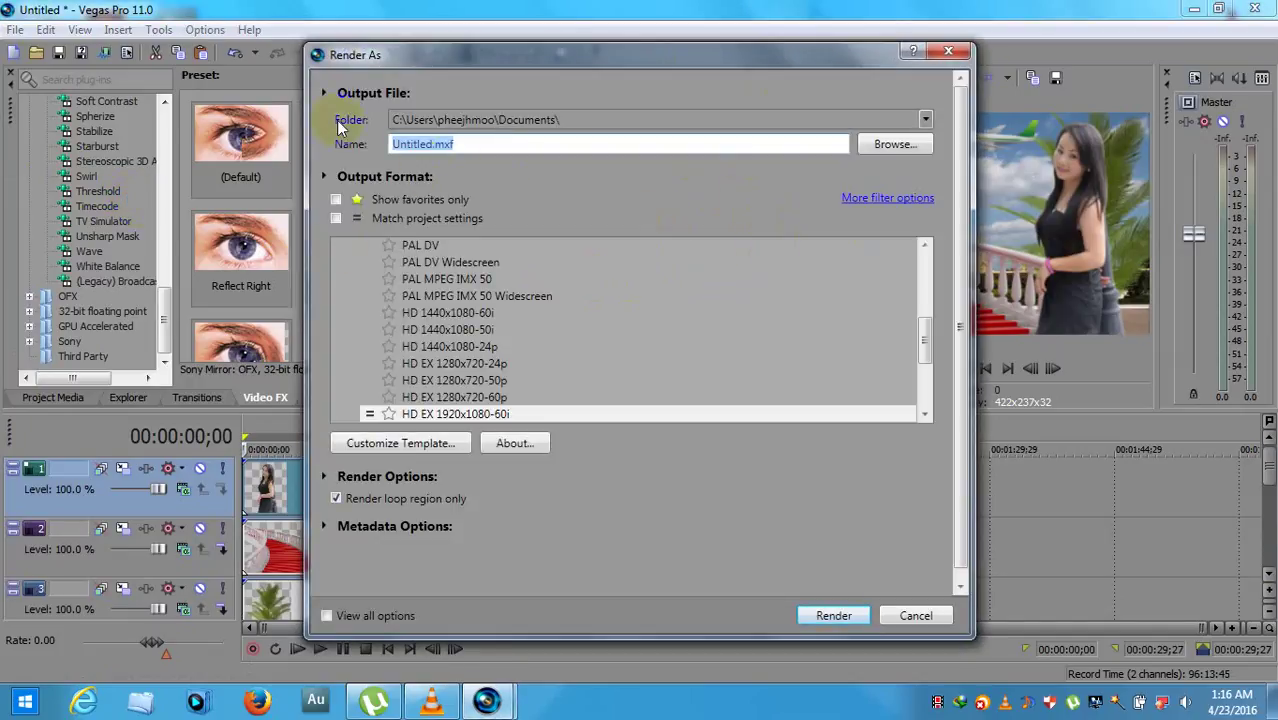
{"action": "left_click_drag", "start_coordinate": [921, 338], "coordinate": [921, 251]}
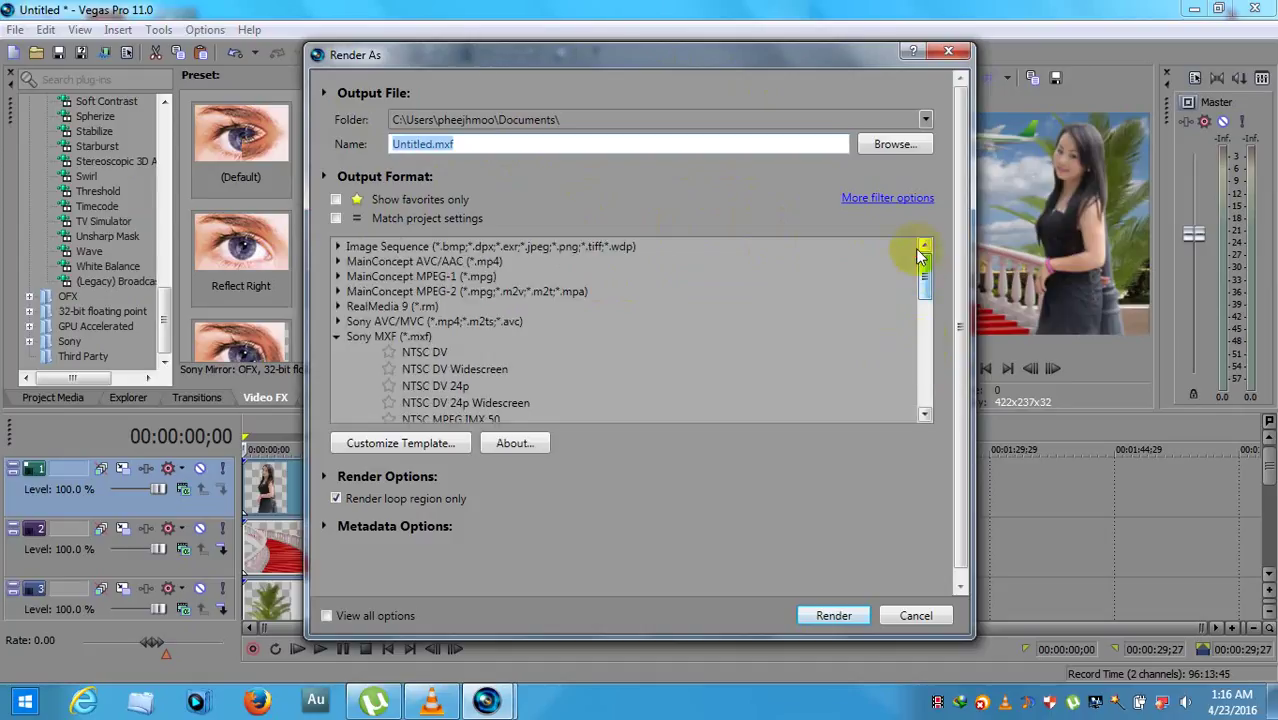
{"action": "left_click", "coordinate": [334, 340]}
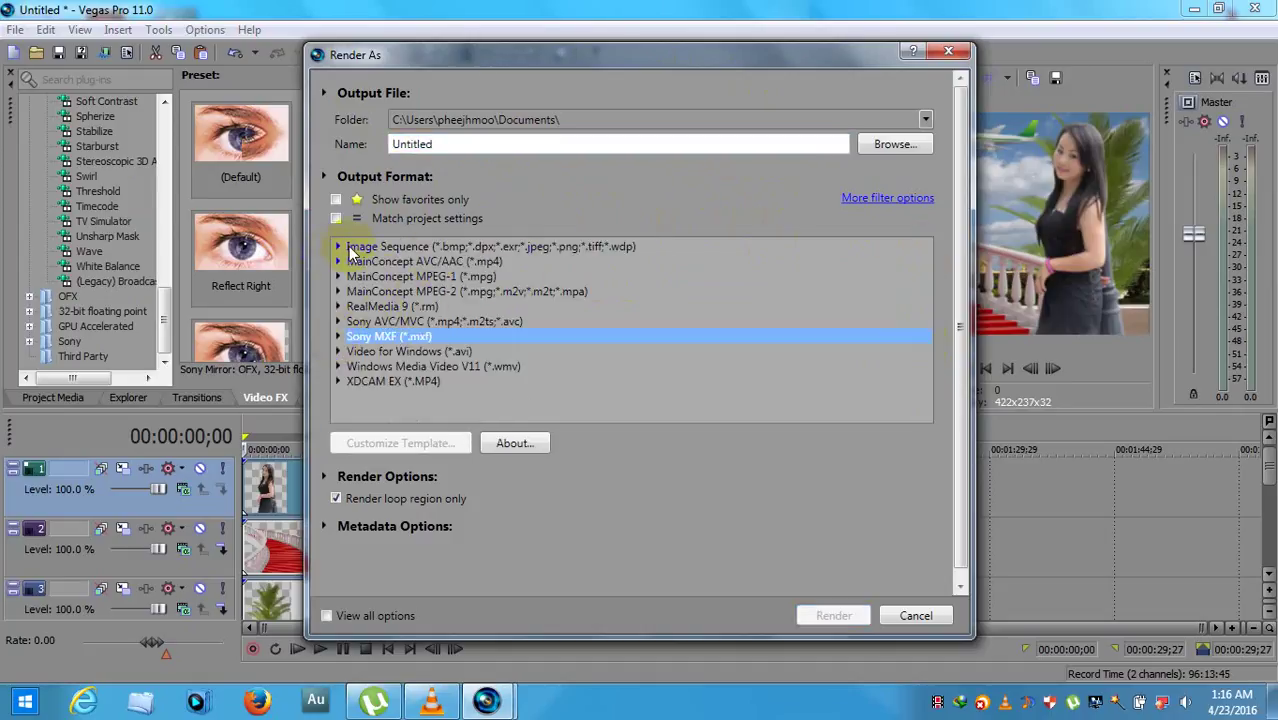
{"action": "left_click", "coordinate": [340, 246]}
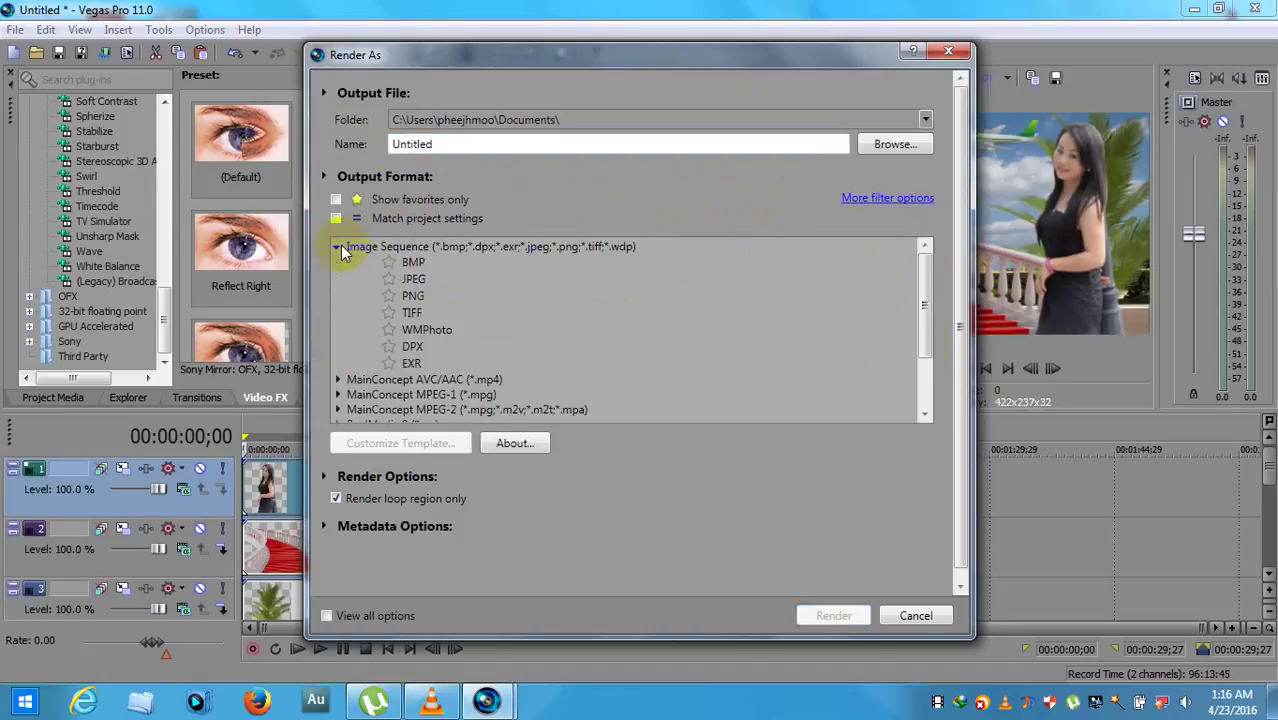
{"action": "left_click", "coordinate": [413, 296]}
{"action": "left_click", "coordinate": [389, 297]}
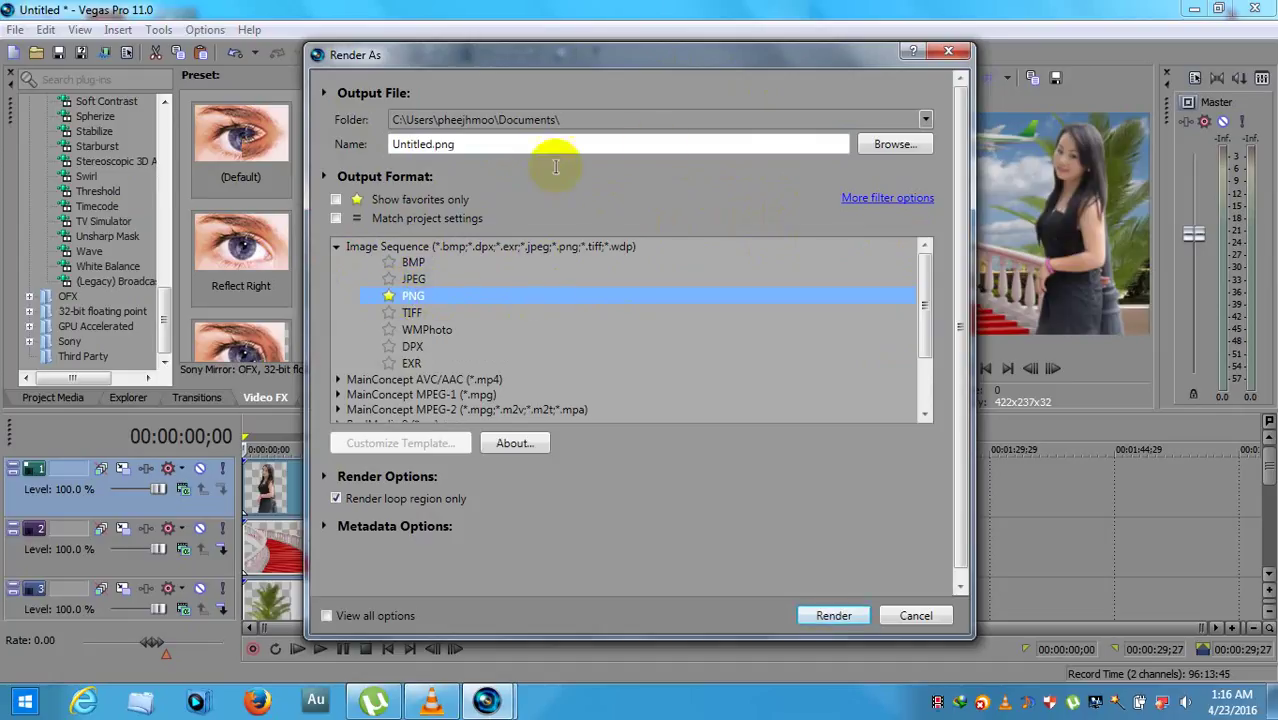
Step: Create a folder named New folder on the Desktop and set it as the output location for Untitled.png
{"action": "left_click", "coordinate": [884, 146]}
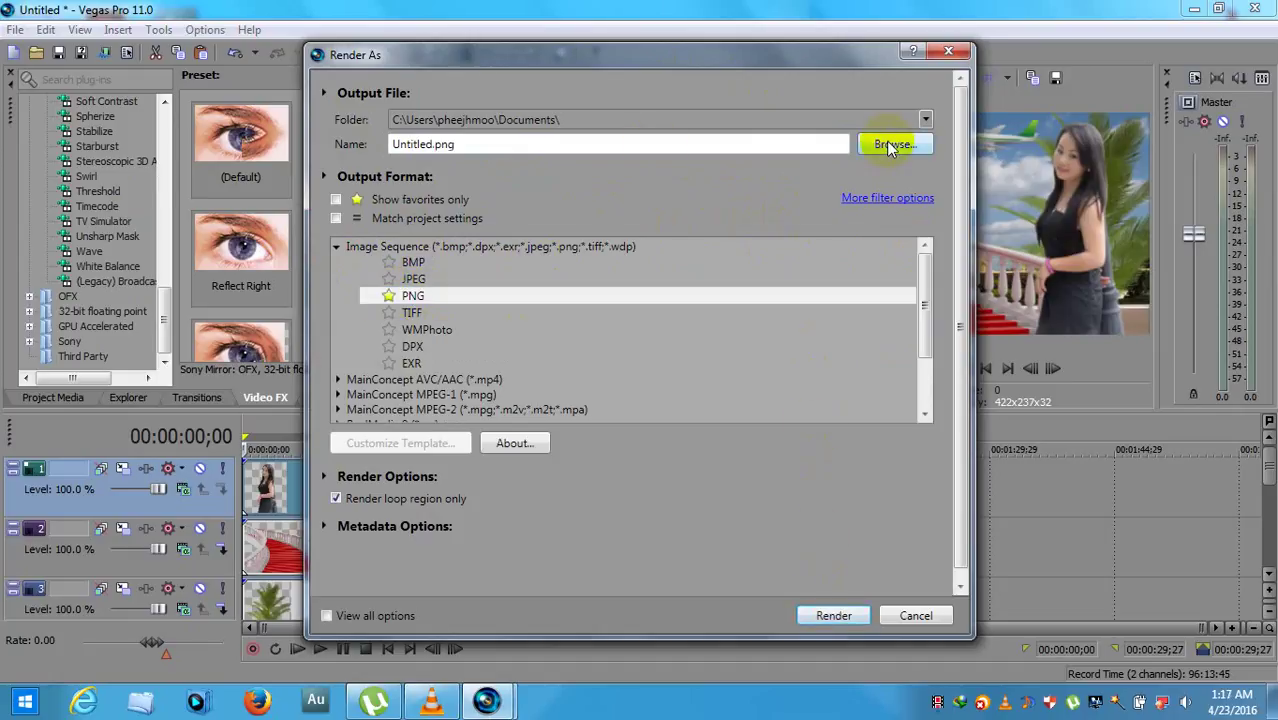
{"action": "left_click", "coordinate": [417, 240]}
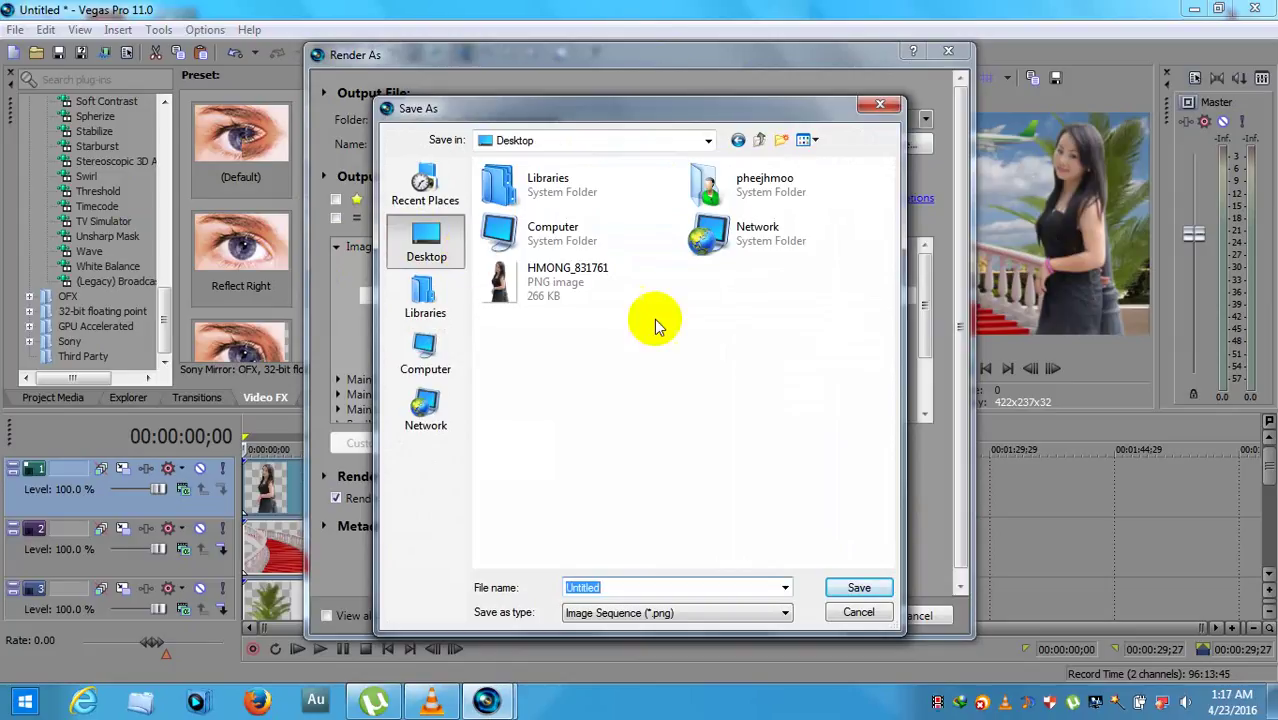
{"action": "left_click", "coordinate": [857, 589]}
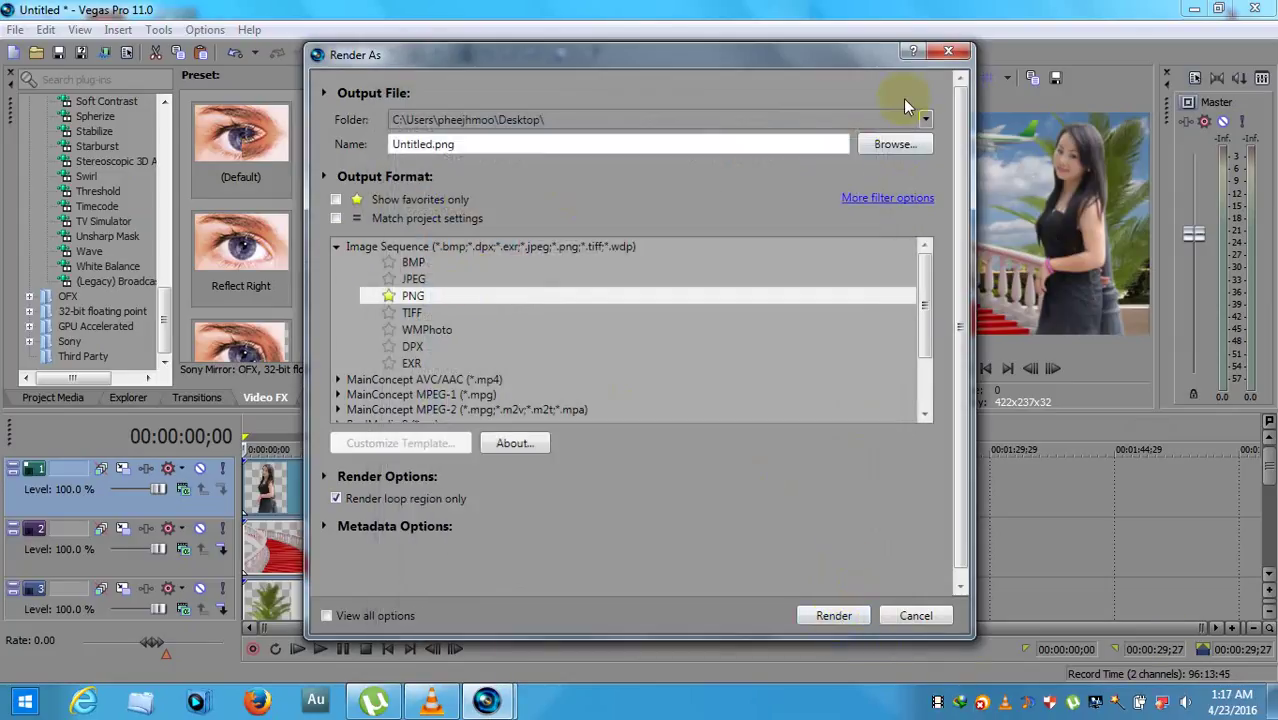
{"action": "left_click", "coordinate": [900, 143]}
{"action": "right_click", "coordinate": [666, 341]}
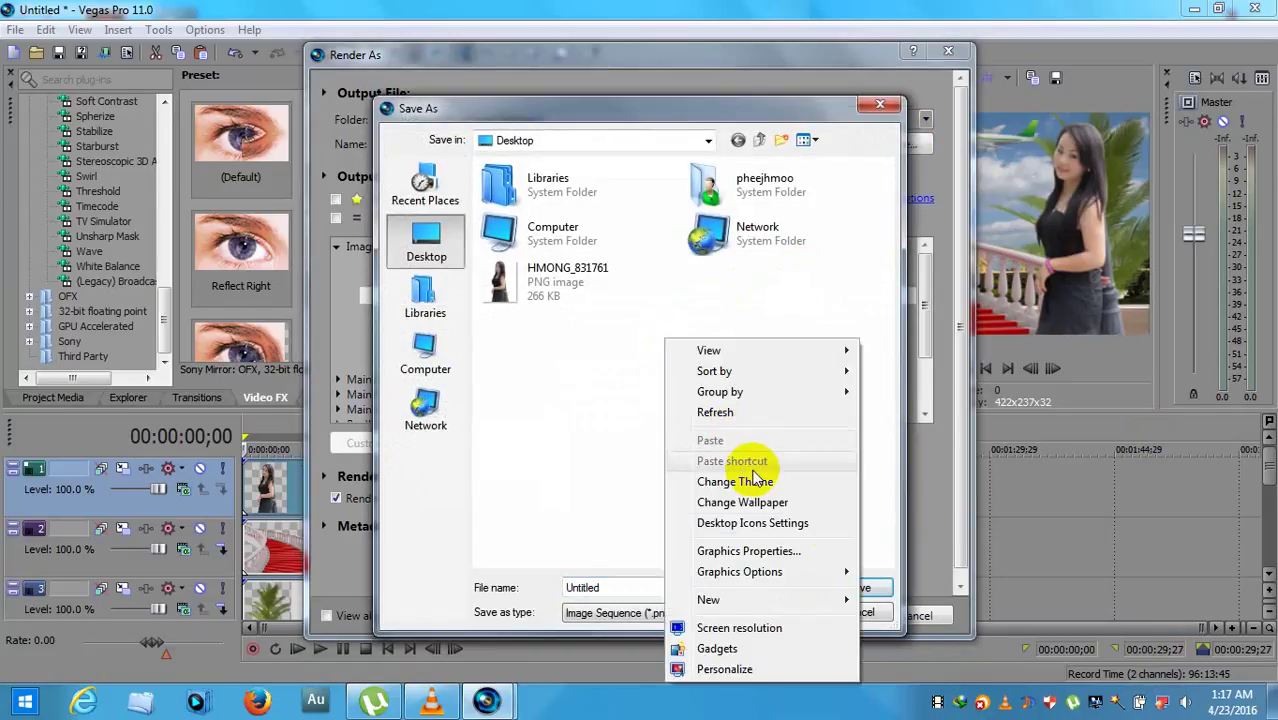
{"action": "mouse_move", "coordinate": [845, 600]}
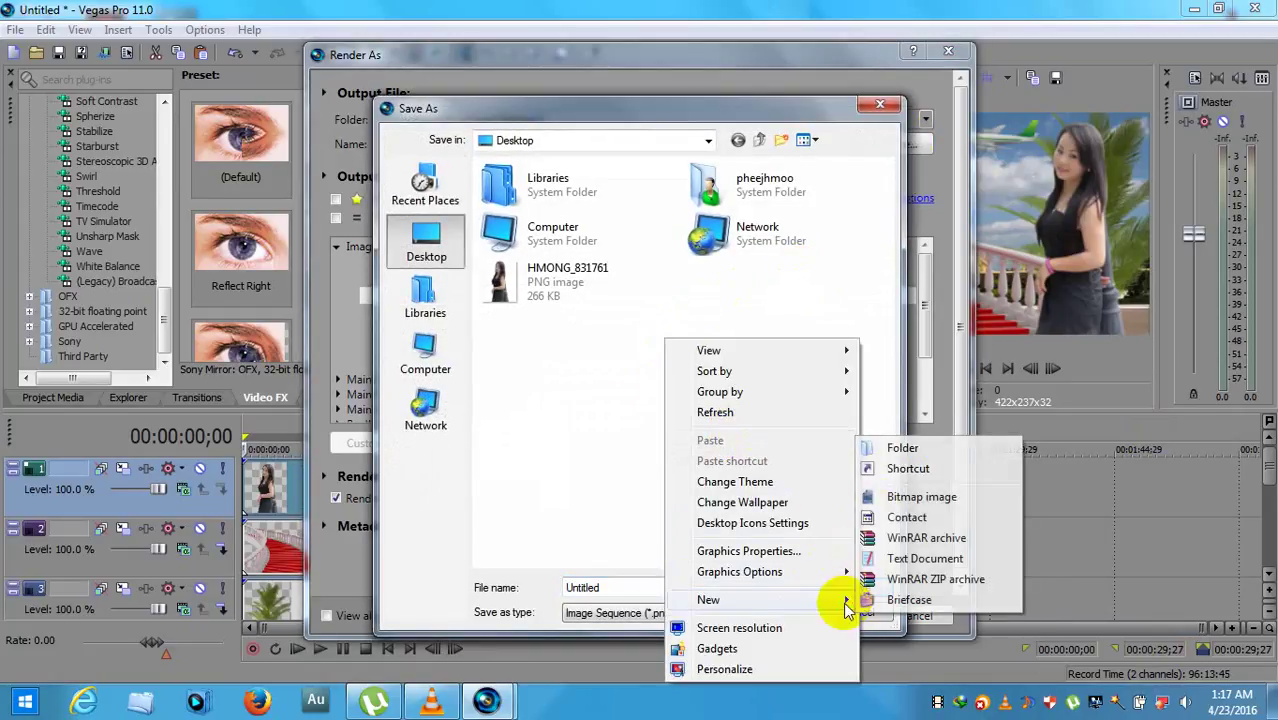
{"action": "left_click", "coordinate": [890, 449]}
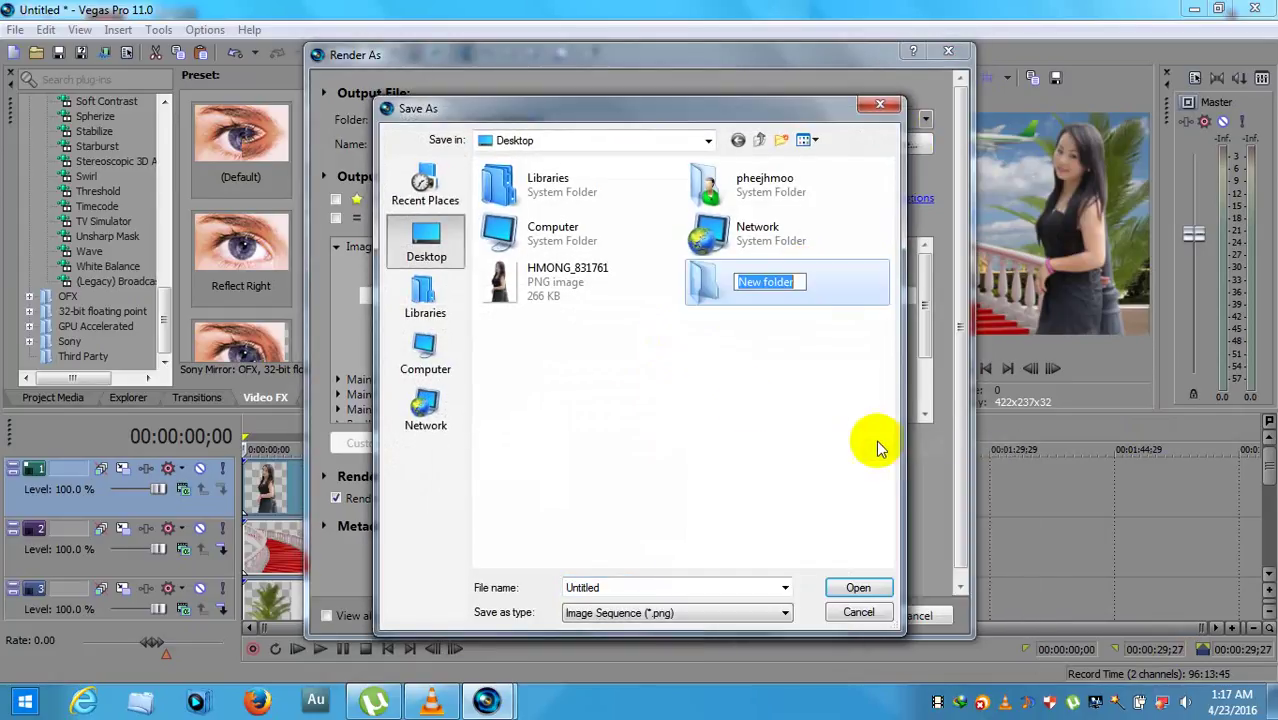
{"action": "left_click", "coordinate": [746, 402]}
{"action": "double_click", "coordinate": [747, 298]}
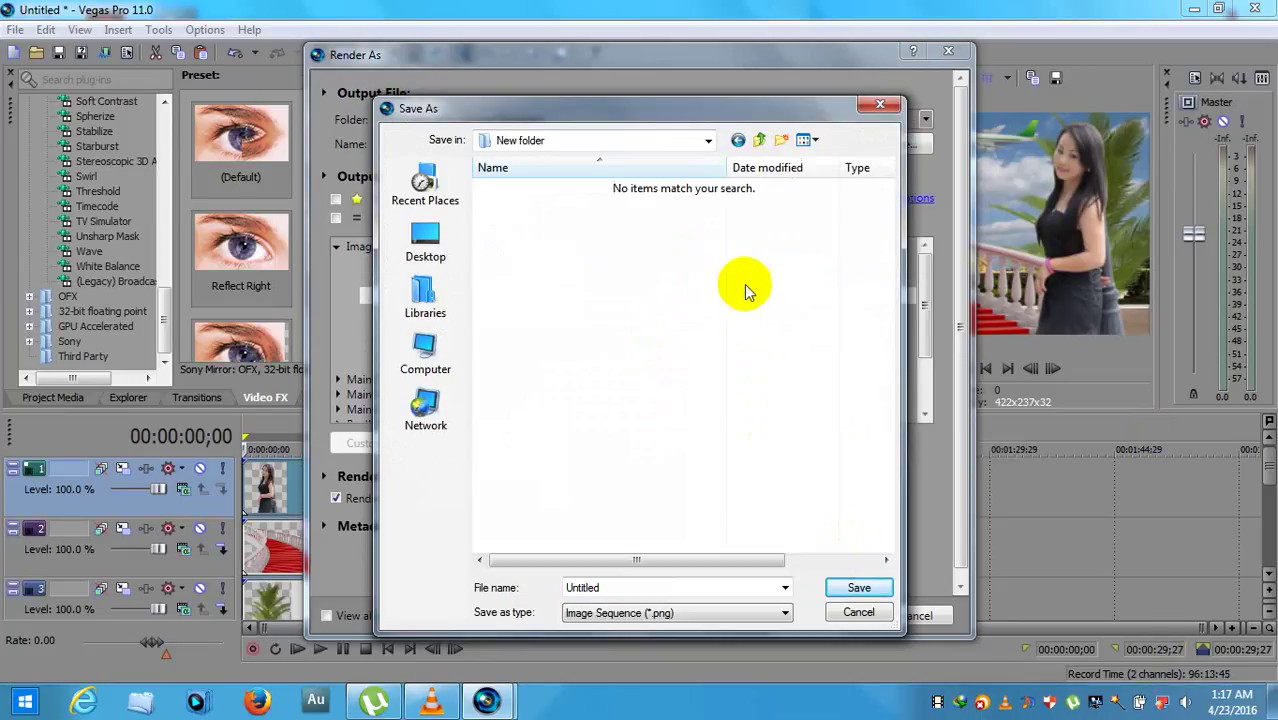
{"action": "left_click", "coordinate": [859, 587]}
Step: Render the PNG sequence, stop it after the first few frames, and minimize the editor to reach the desktop
{"action": "left_click", "coordinate": [852, 617]}
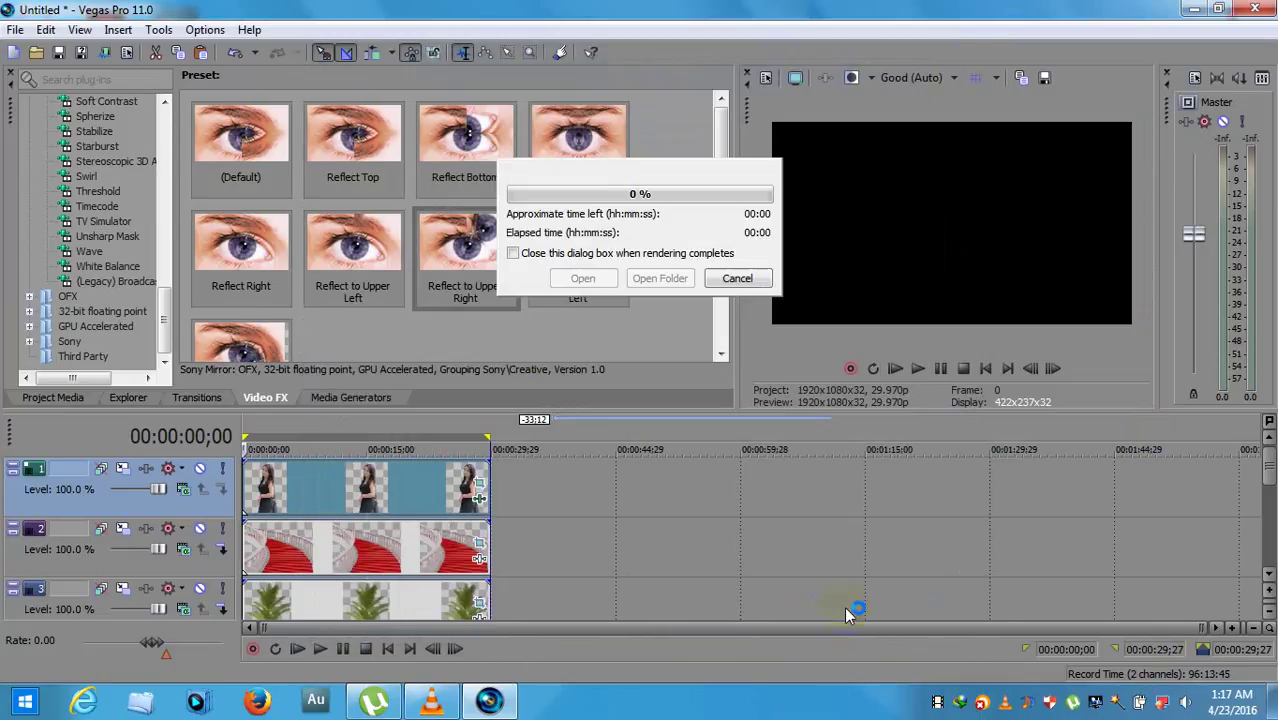
{"action": "left_click", "coordinate": [736, 280]}
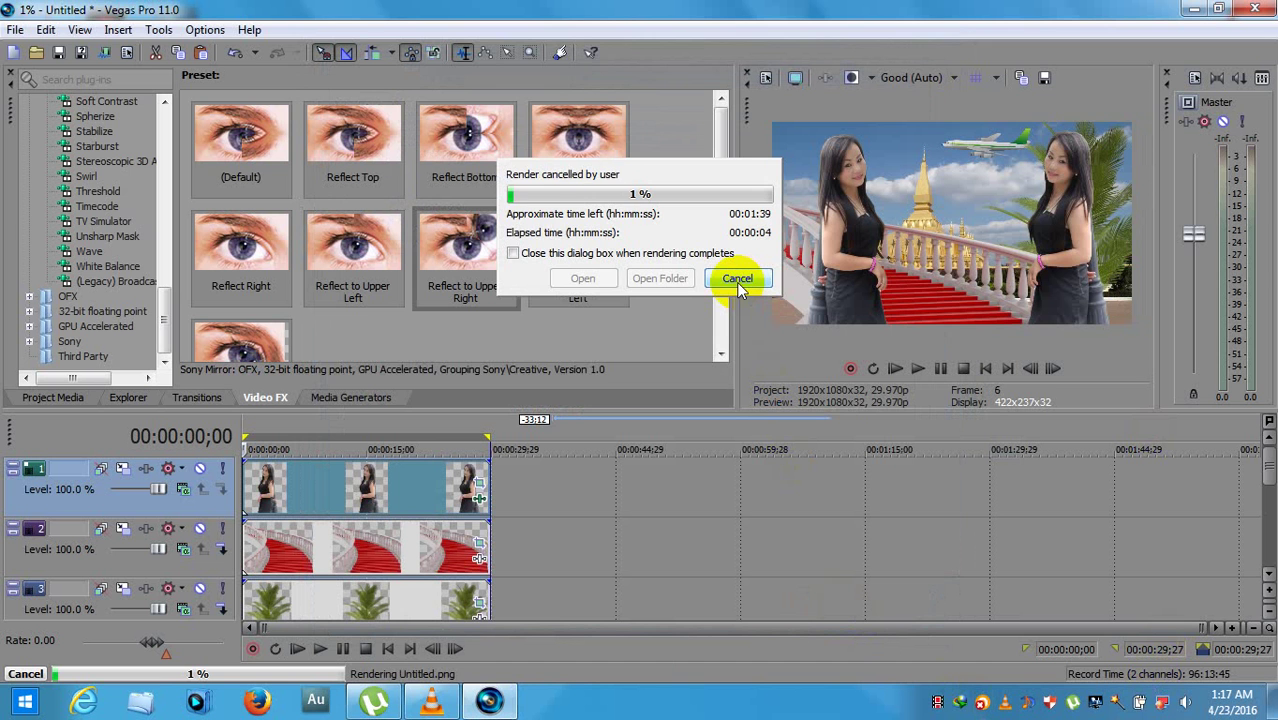
{"action": "left_click", "coordinate": [1193, 10]}
{"action": "left_click", "coordinate": [642, 36]}
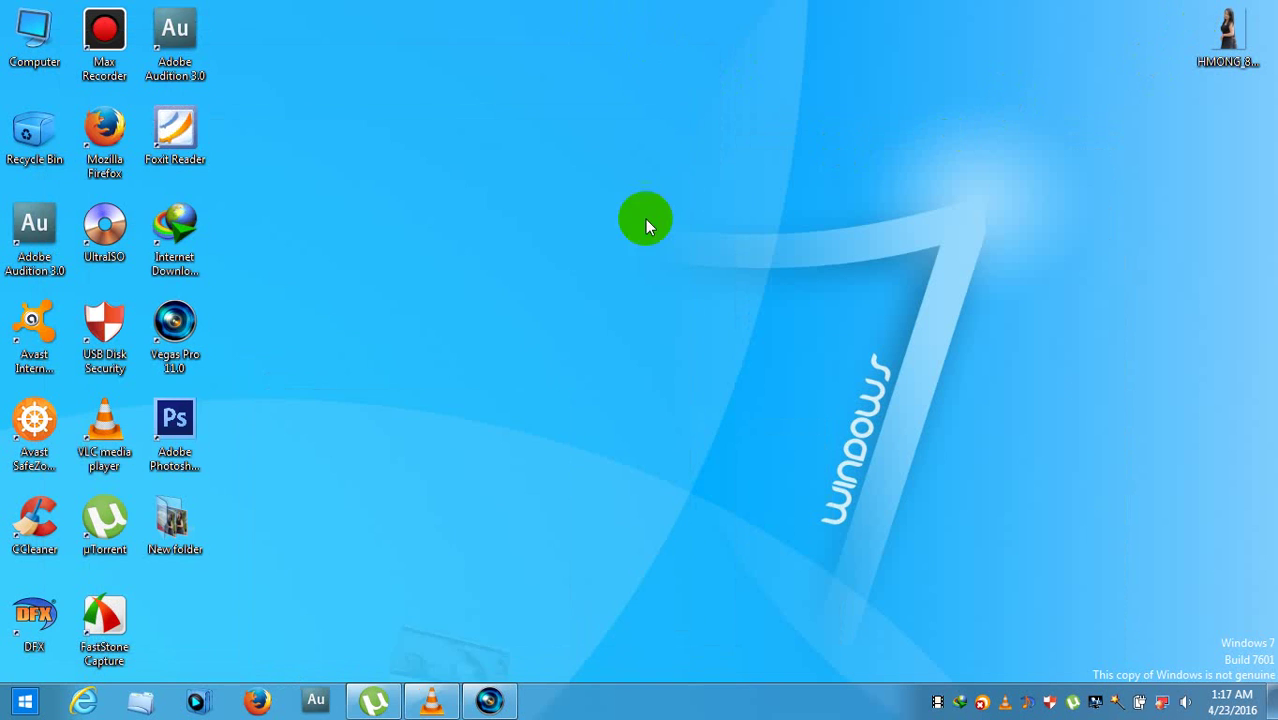
Step: Open the desktop's New folder, view a rendered frame in the photo viewer, and close the viewer
{"action": "double_click", "coordinate": [175, 520]}
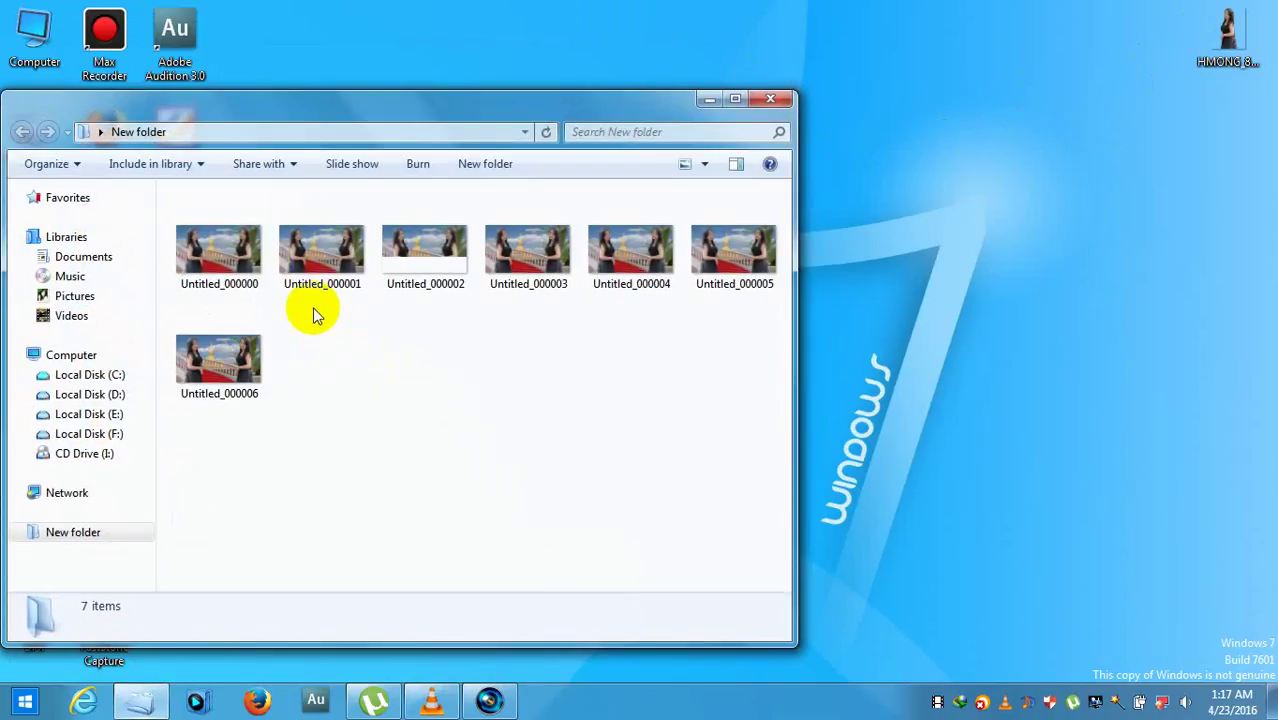
{"action": "left_click", "coordinate": [240, 252]}
{"action": "double_click", "coordinate": [238, 250]}
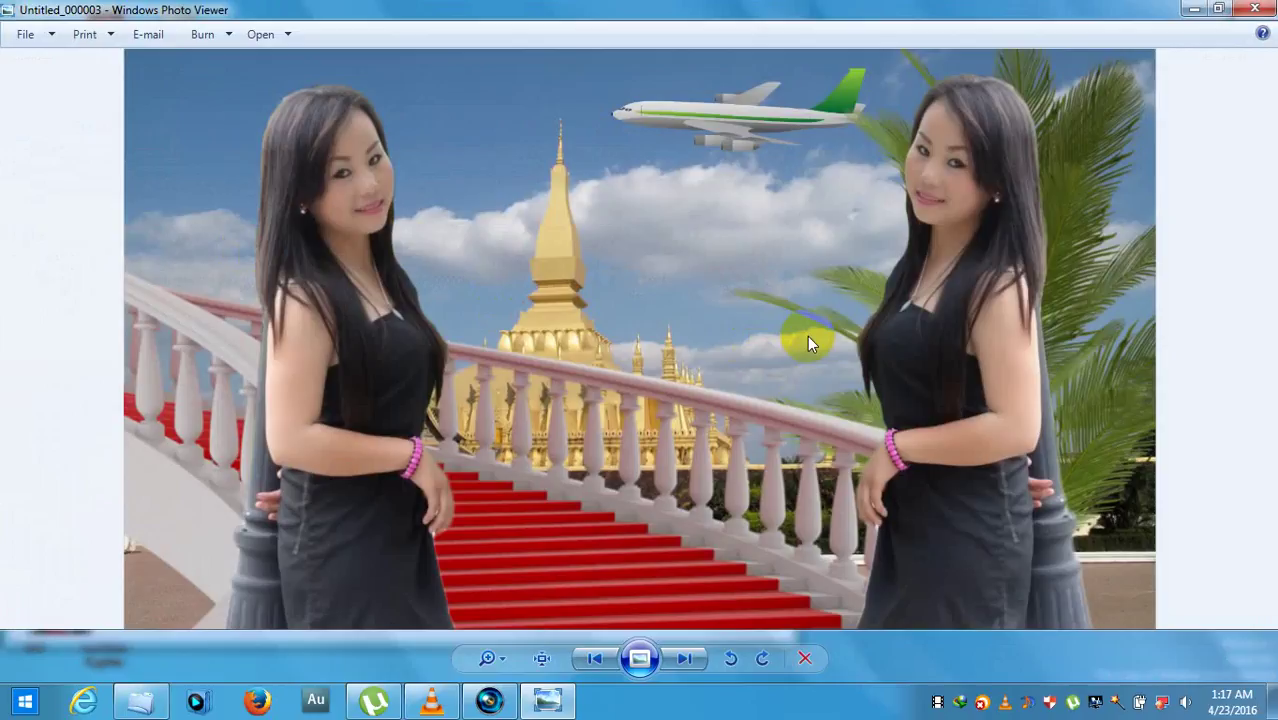
{"action": "left_click", "coordinate": [1254, 10]}
Step: Delete the five rendered frames Untitled_000001 through Untitled_000005 from New folder
{"action": "left_click_drag", "start_coordinate": [344, 338], "coordinate": [750, 242]}
{"action": "right_click", "coordinate": [724, 246]}
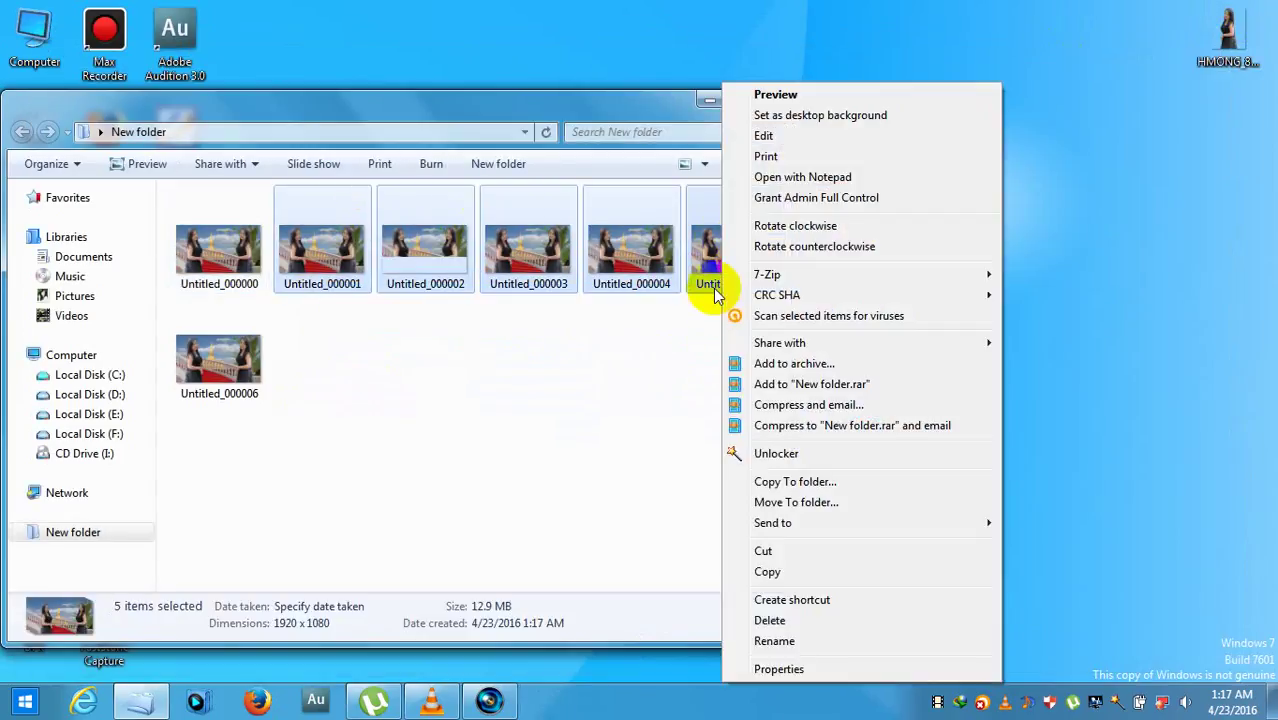
{"action": "left_click", "coordinate": [788, 621]}
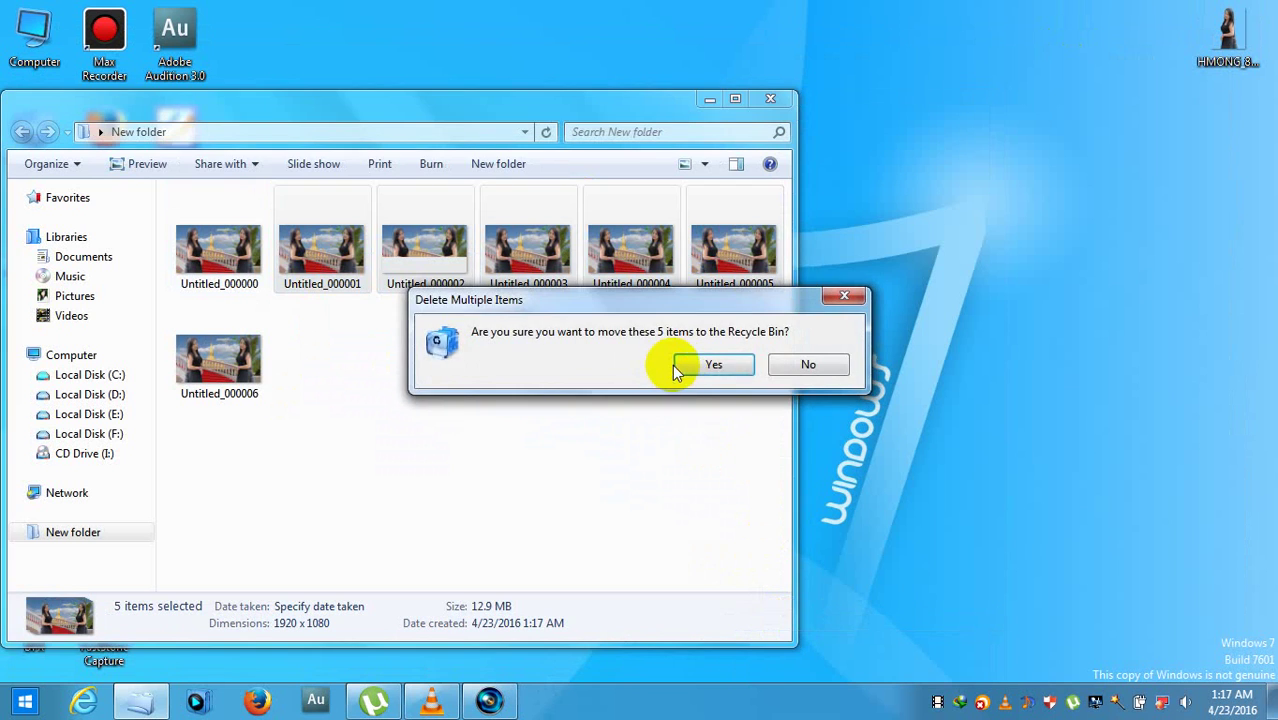
{"action": "left_click", "coordinate": [690, 364]}
Step: View Untitled_000000 and examine the temple, the mirrored woman's face and the airplane up close, closing the viewer when done
{"action": "left_click", "coordinate": [231, 229]}
{"action": "double_click", "coordinate": [231, 229]}
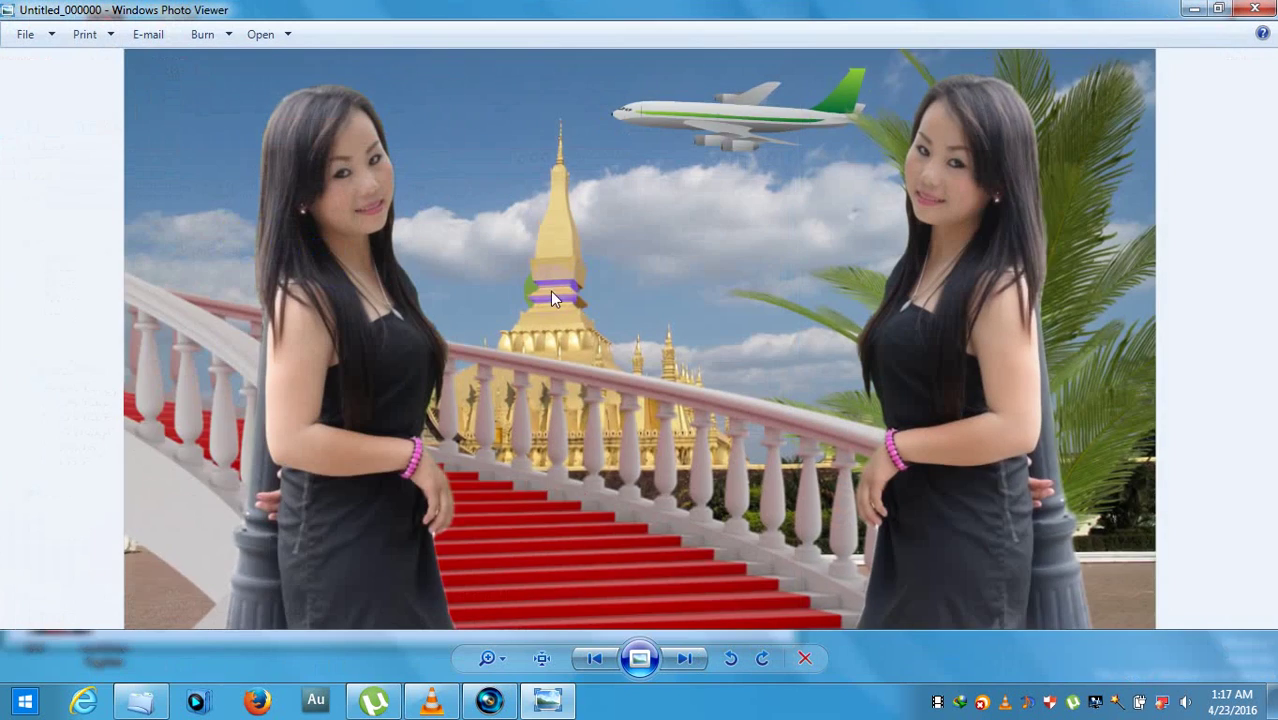
{"action": "scroll", "coordinate": [571, 285], "scroll_direction": "up", "scroll_amount": 5}
{"action": "left_click_drag", "start_coordinate": [559, 271], "coordinate": [417, 459]}
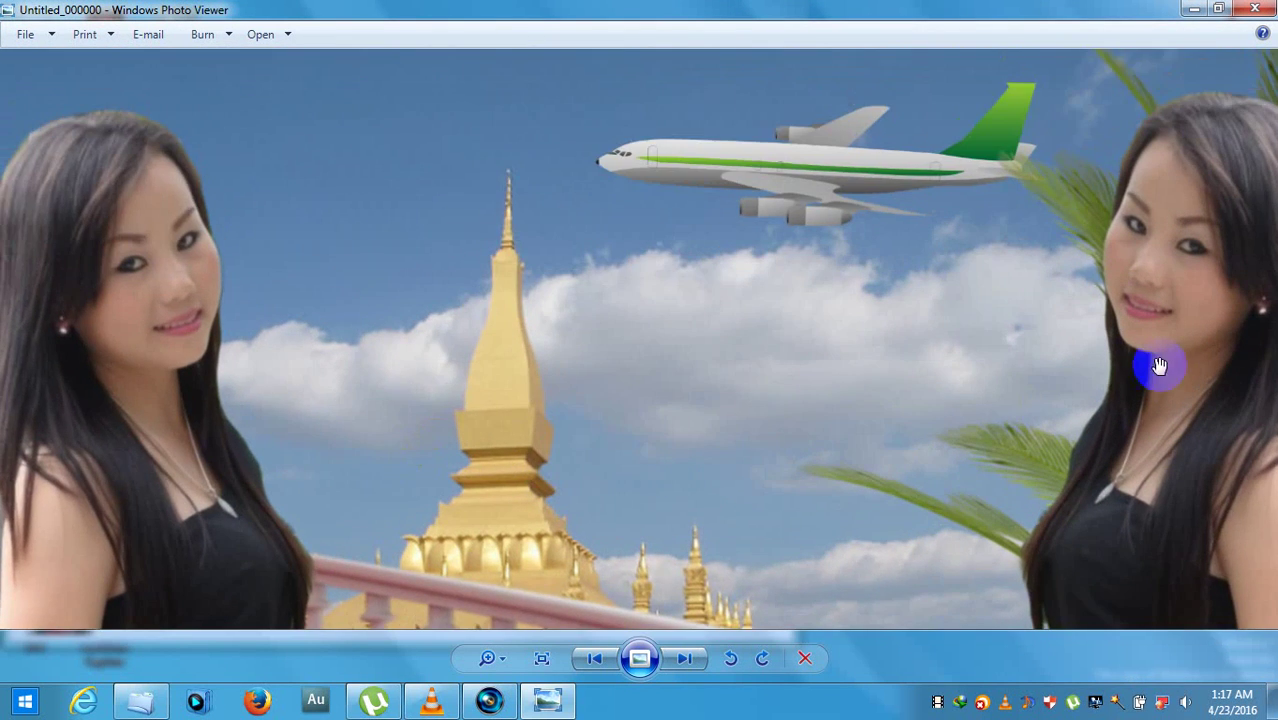
{"action": "scroll", "coordinate": [1155, 362], "scroll_direction": "up", "scroll_amount": 5}
{"action": "left_click_drag", "start_coordinate": [1198, 320], "coordinate": [414, 422]}
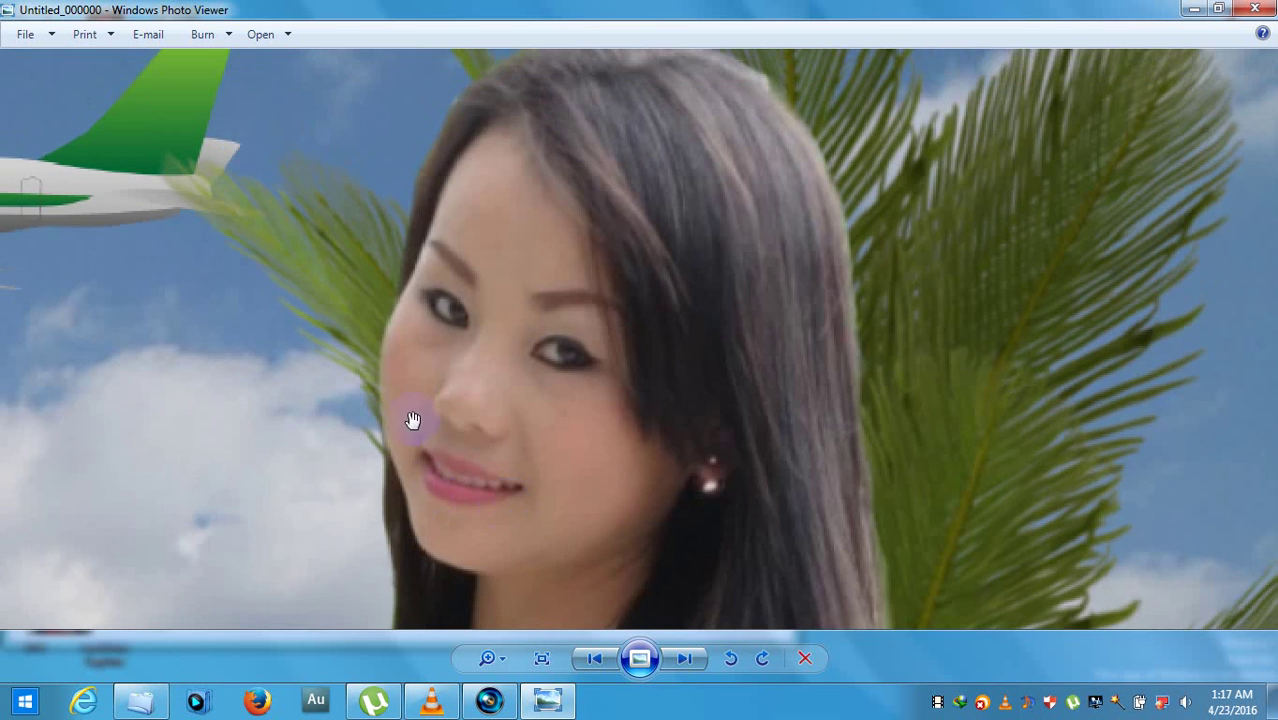
{"action": "left_click_drag", "start_coordinate": [294, 351], "coordinate": [1061, 428]}
{"action": "left_click_drag", "start_coordinate": [295, 322], "coordinate": [479, 354]}
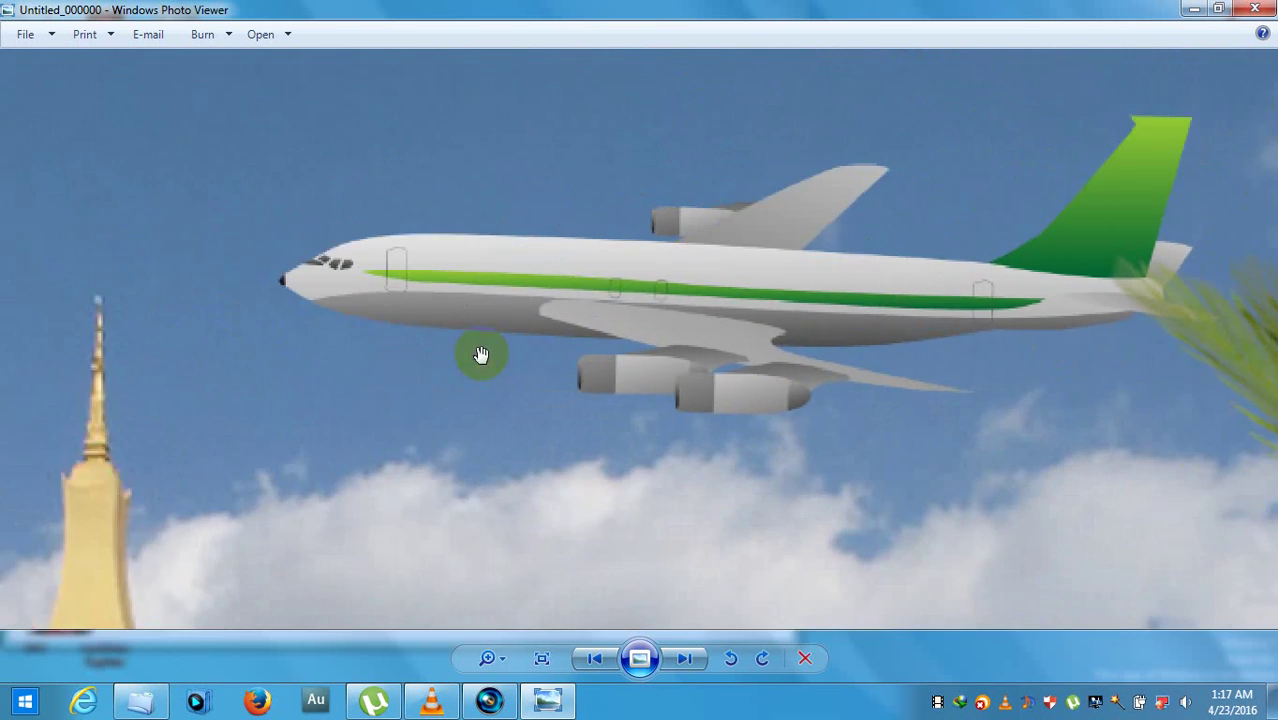
{"action": "scroll", "coordinate": [481, 355], "scroll_direction": "down", "scroll_amount": 5}
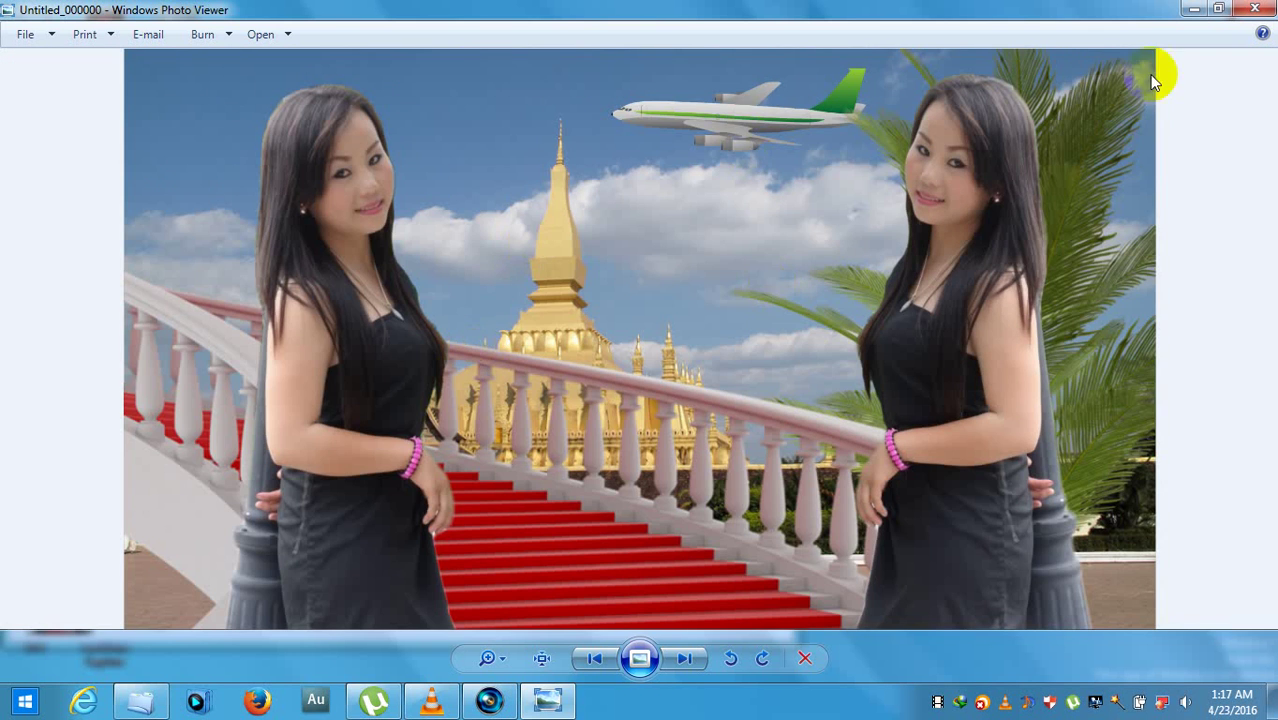
{"action": "left_click", "coordinate": [1255, 10]}
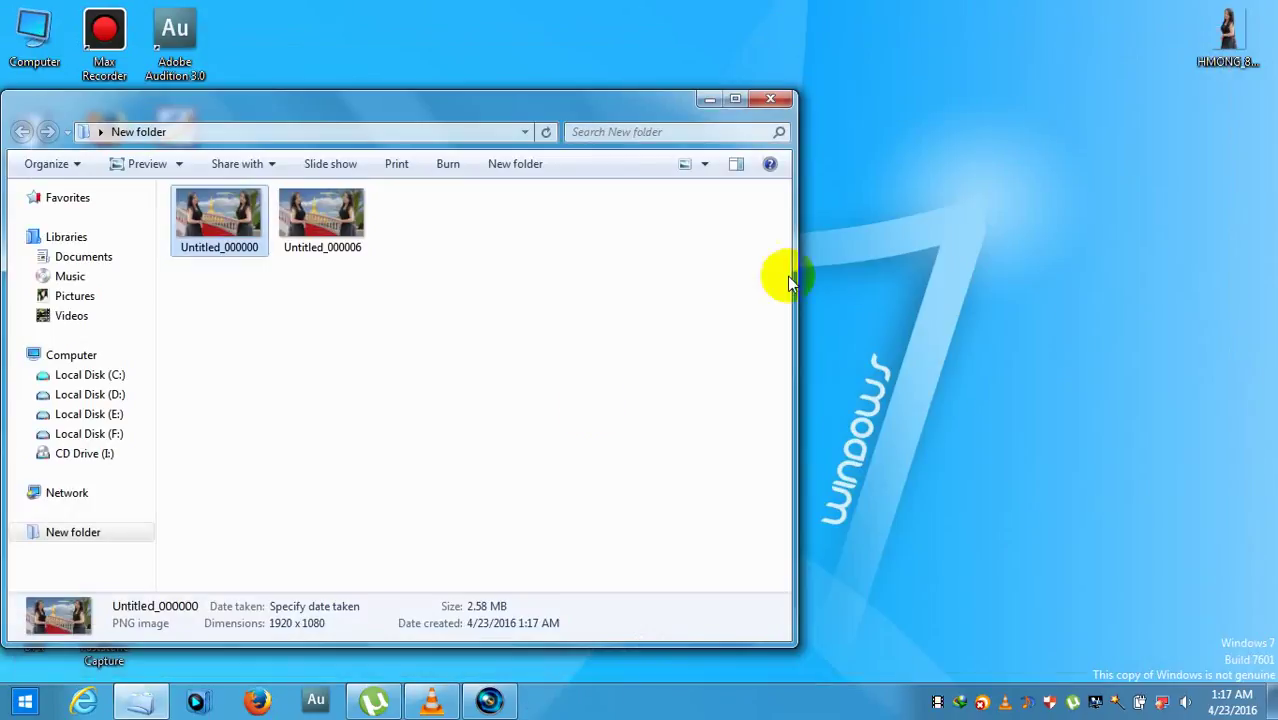
Step: Close the New folder window and refresh the desktop
{"action": "left_click", "coordinate": [760, 110]}
{"action": "right_click", "coordinate": [536, 234]}
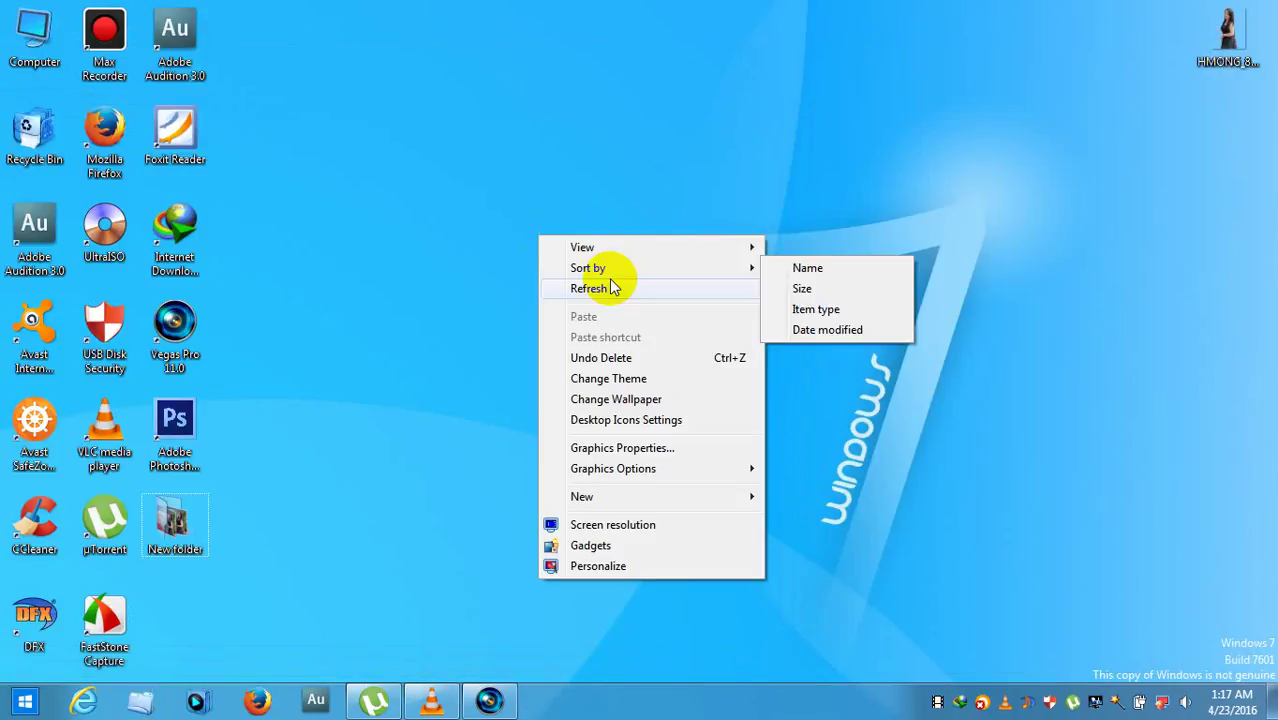
{"action": "left_click", "coordinate": [611, 279]}
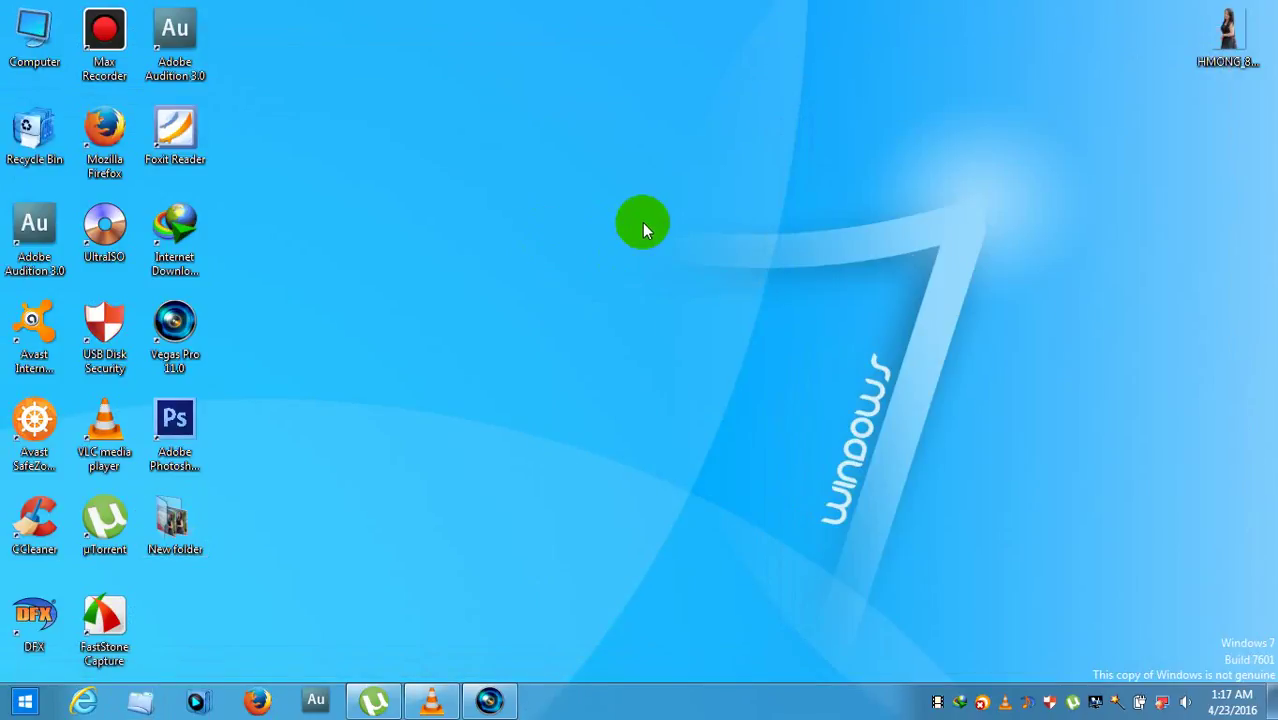